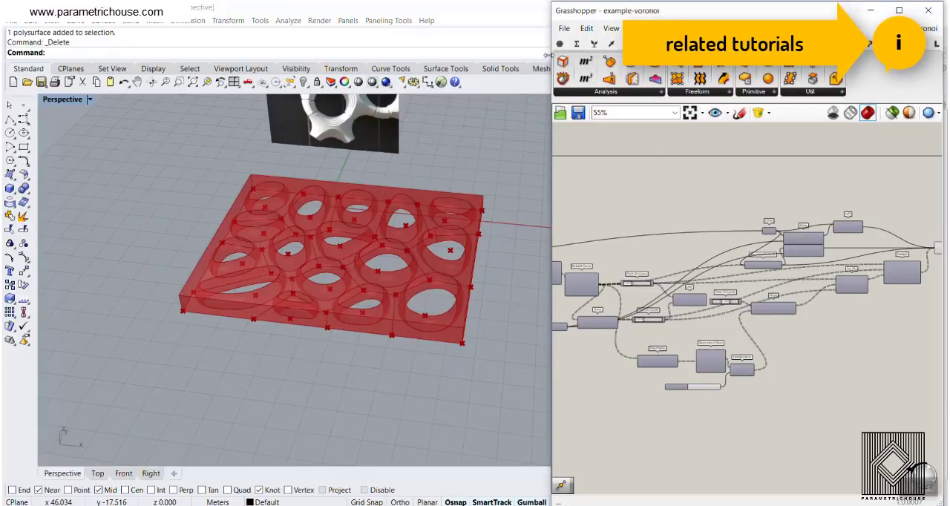
- Start a new Grasshopper definition in place of example-voronoi and bring an empty canvas area into view
click(563, 28)
click(517, 150)
scroll(288, 270, down, 7)
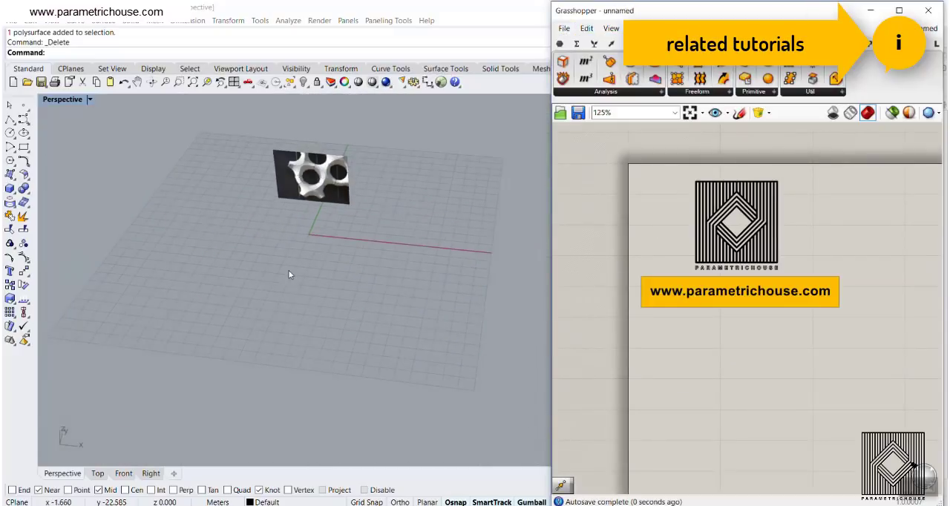
right_drag(304, 281, 299, 296)
scroll(297, 223, up, 7)
right_drag(298, 236, 300, 221)
right_drag(824, 330, 697, 231)
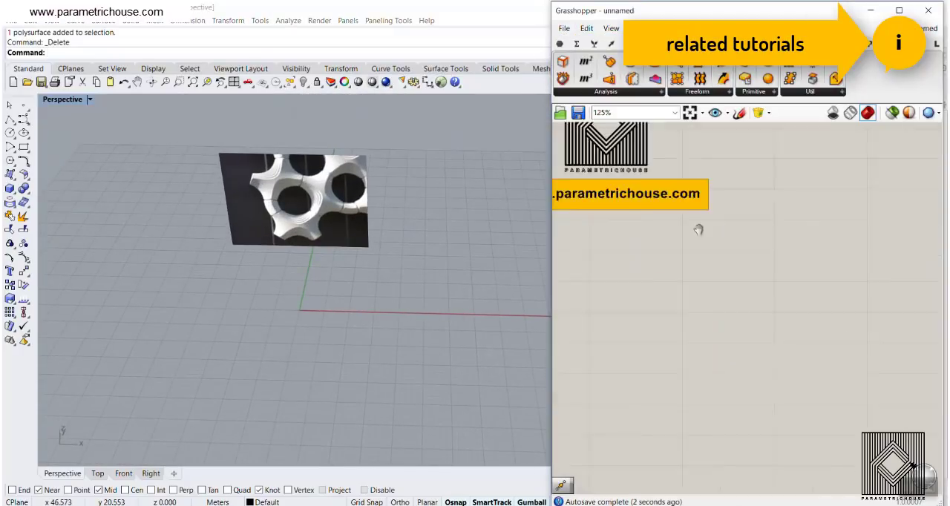
scroll(802, 295, down, 3)
right_drag(802, 296, 707, 235)
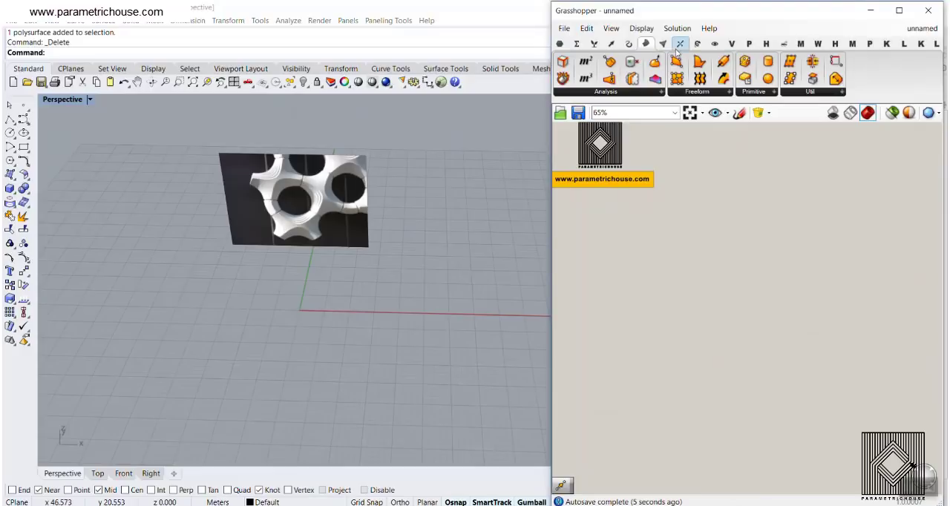
- Place a Voronoi component for planar point diagrams on the empty canvas
click(664, 45)
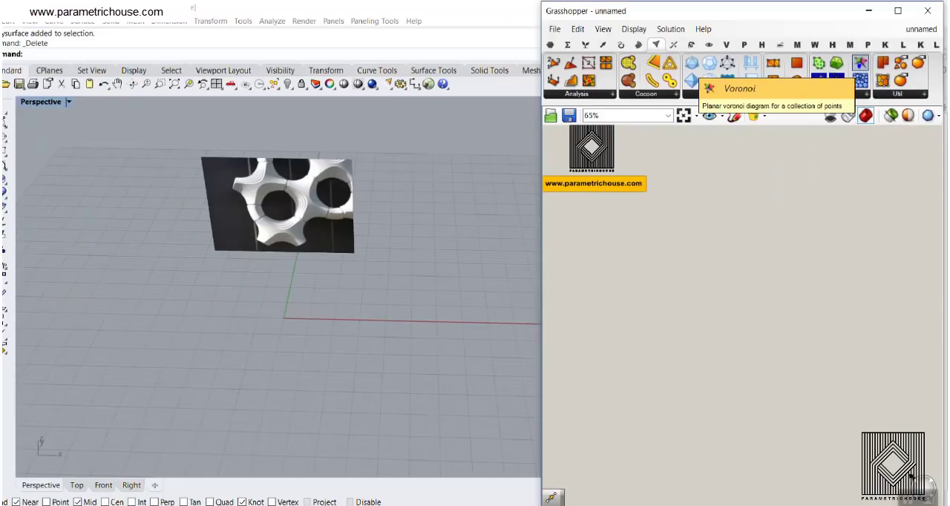
drag(860, 63, 833, 279)
scroll(728, 245, up, 4)
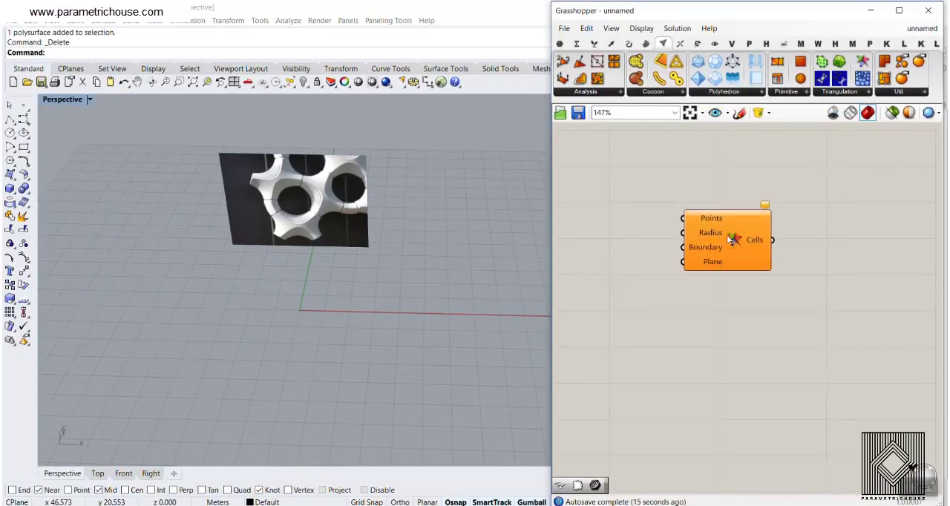
right_drag(729, 239, 730, 271)
scroll(752, 303, up, 3)
right_drag(644, 180, 730, 299)
- Add the Bifocals component to the canvas by searching for "bifo" so components carry name labels
double_click(643, 154)
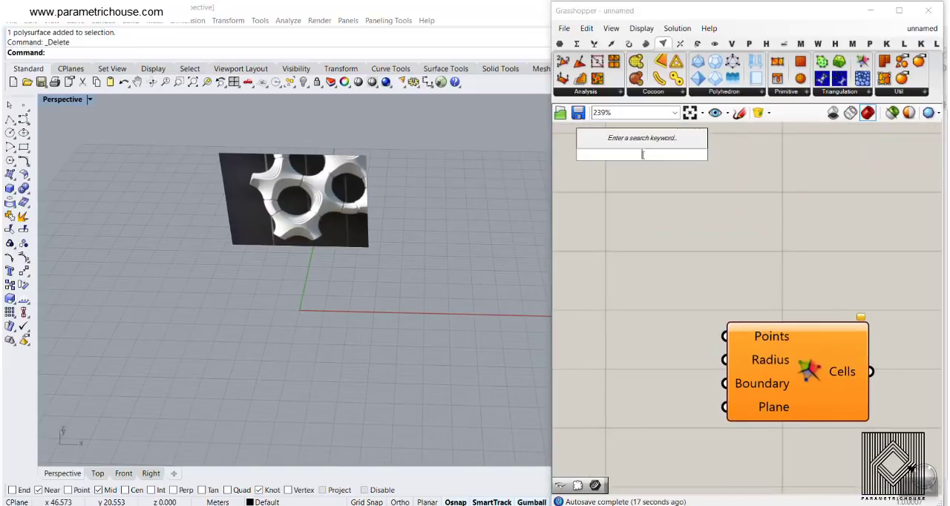
text(bifo)
click(669, 141)
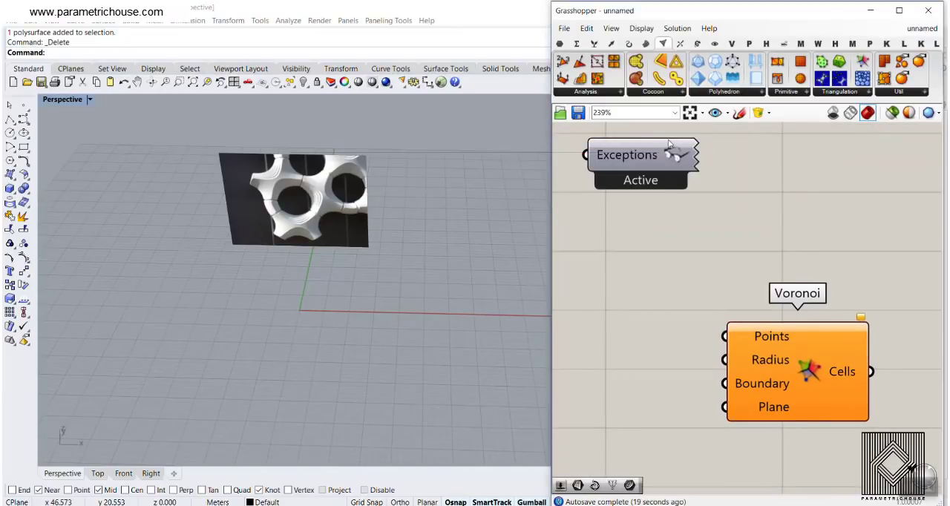
scroll(737, 269, down, 5)
drag(663, 227, 654, 166)
scroll(694, 262, up, 4)
right_drag(710, 357, 678, 247)
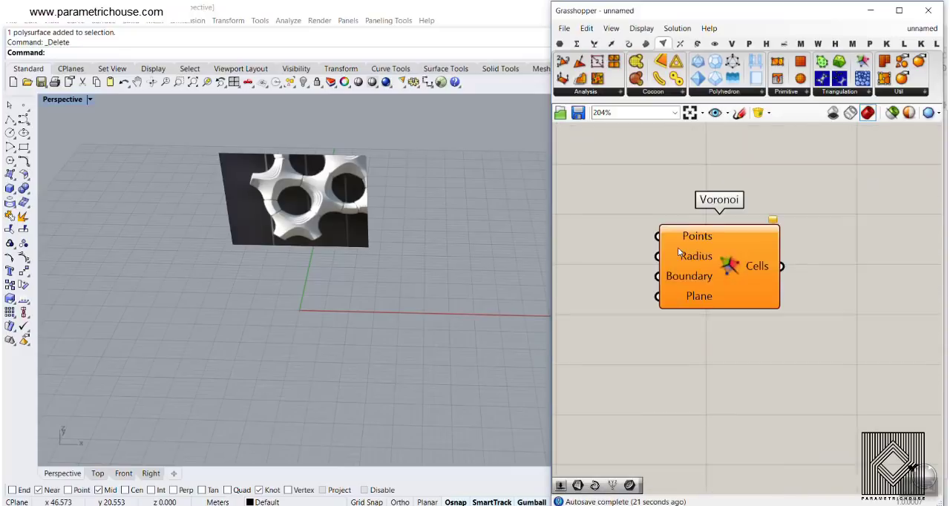
- Shift the Voronoi component to free space before its inputs, and move the reference picture farther back from the origin in Rhino
drag(677, 247, 748, 260)
click(710, 255)
mouse_move(219, 252)
shift+right_down()
mouse_move(215, 212)
mouse_move(225, 254)
shift+right_up()
scroll(215, 213, down, 3)
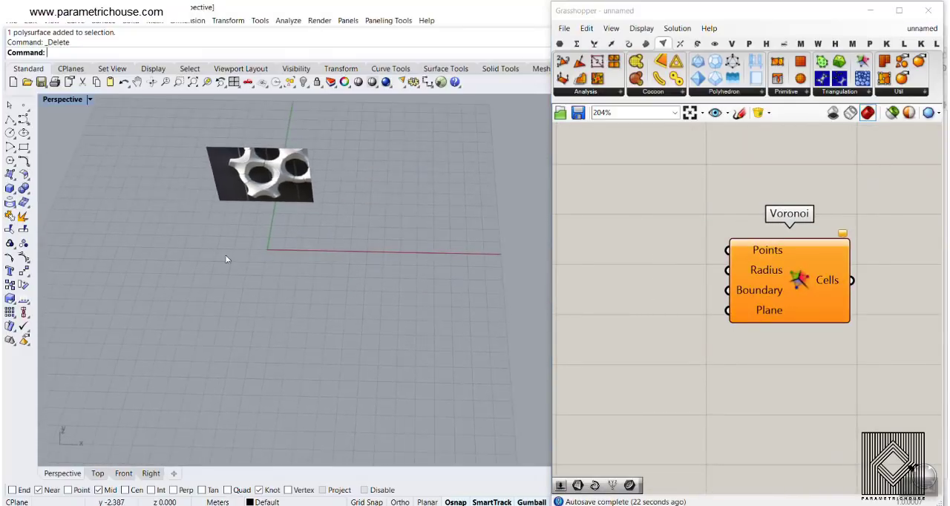
drag(267, 175, 256, 149)
click(314, 254)
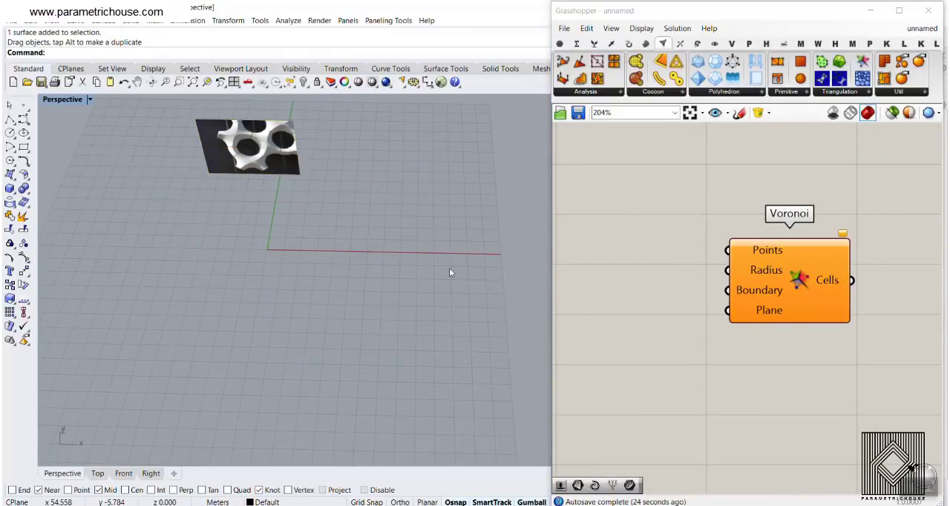
- Extract the Voronoi Points input as its own parameter and set it to 16 points scattered around the origin in Rhino
right_click(751, 250)
click(802, 459)
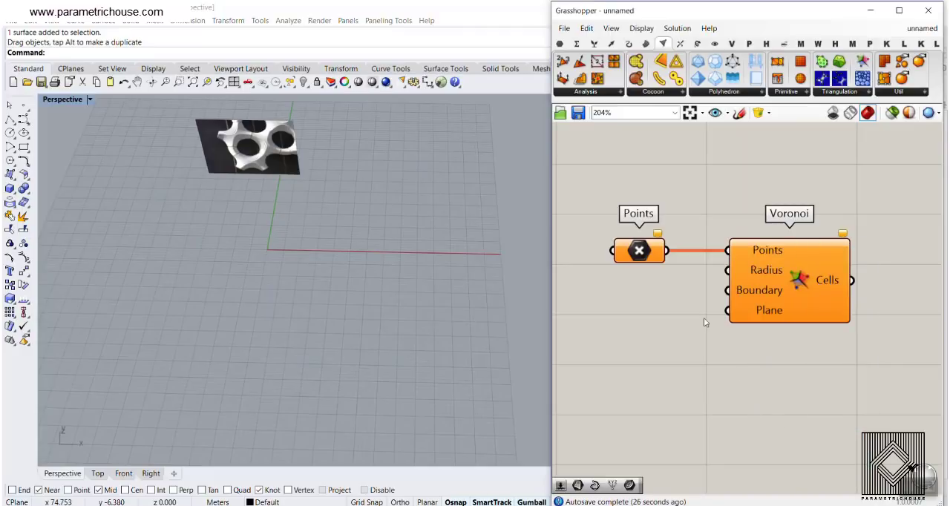
right_click(638, 252)
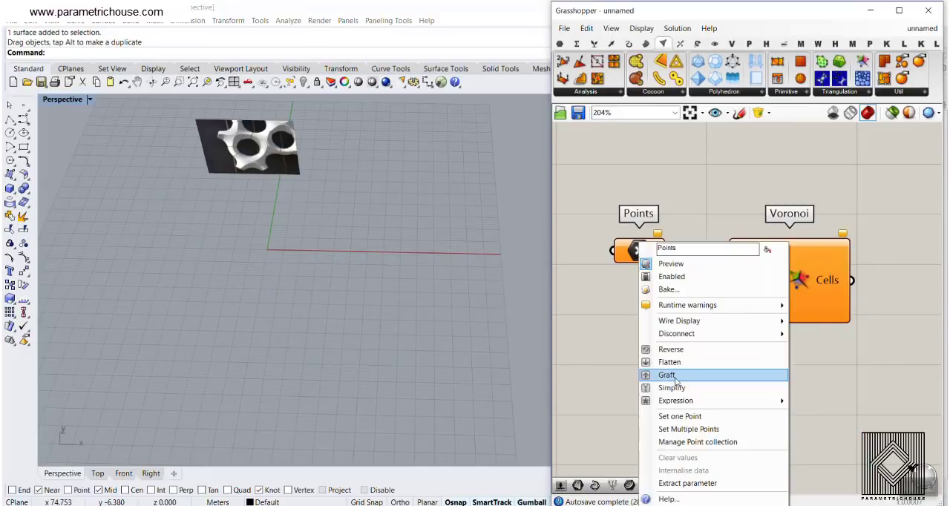
click(697, 431)
click(202, 217)
click(241, 199)
click(257, 226)
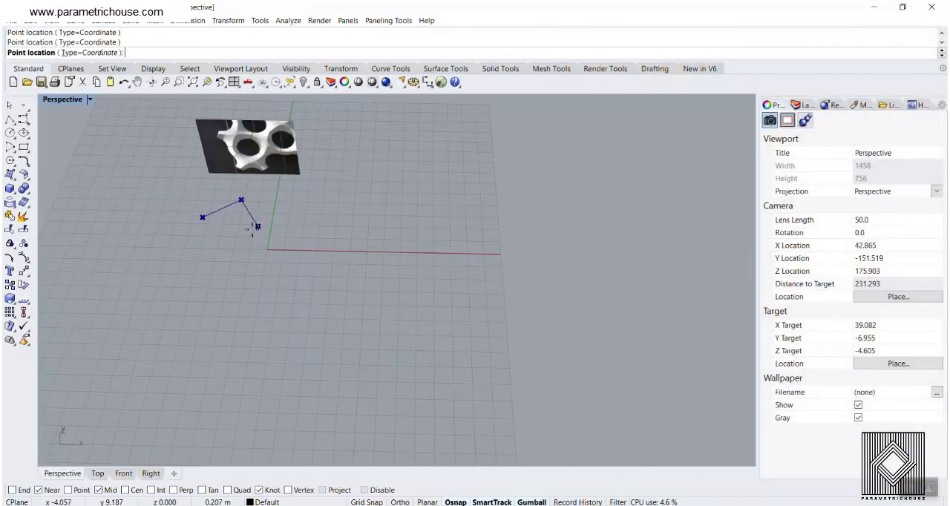
click(225, 238)
click(210, 286)
click(248, 304)
click(245, 260)
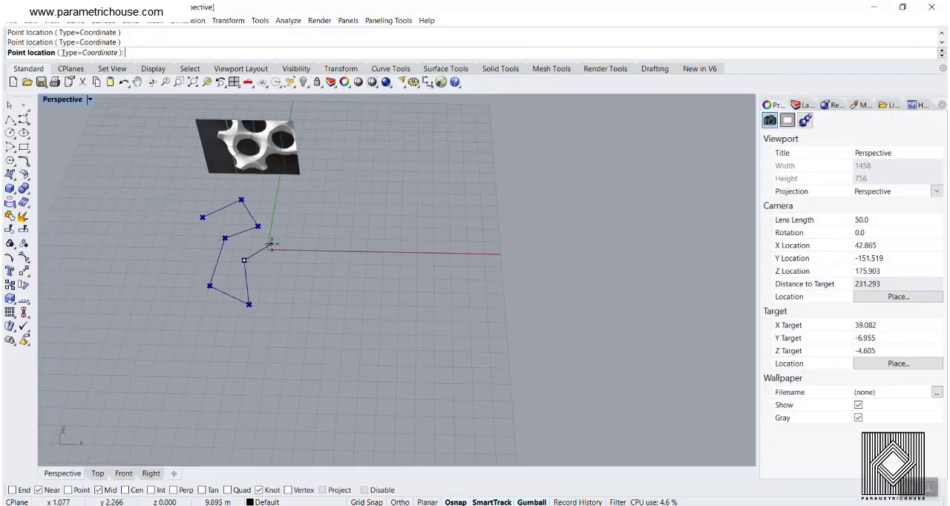
click(277, 244)
click(271, 197)
click(309, 191)
click(321, 229)
click(295, 218)
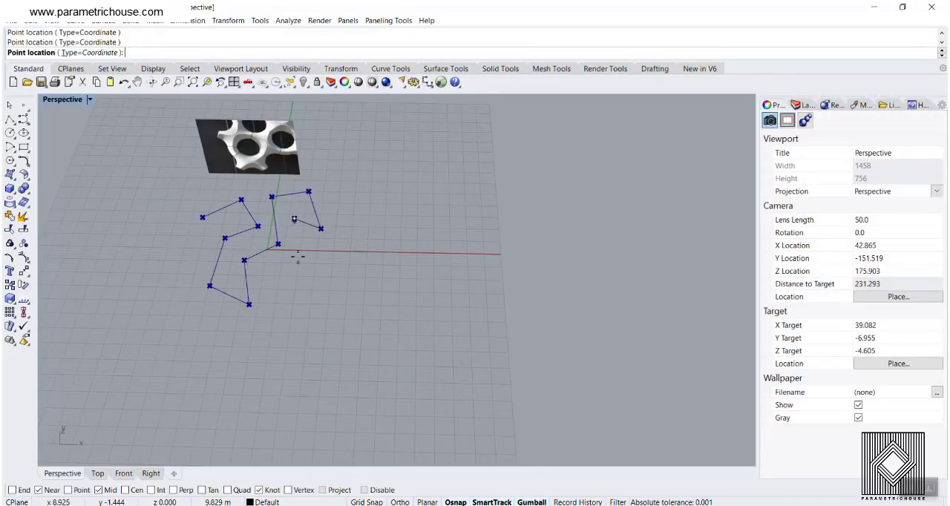
click(299, 259)
click(269, 268)
click(298, 305)
key(Return)
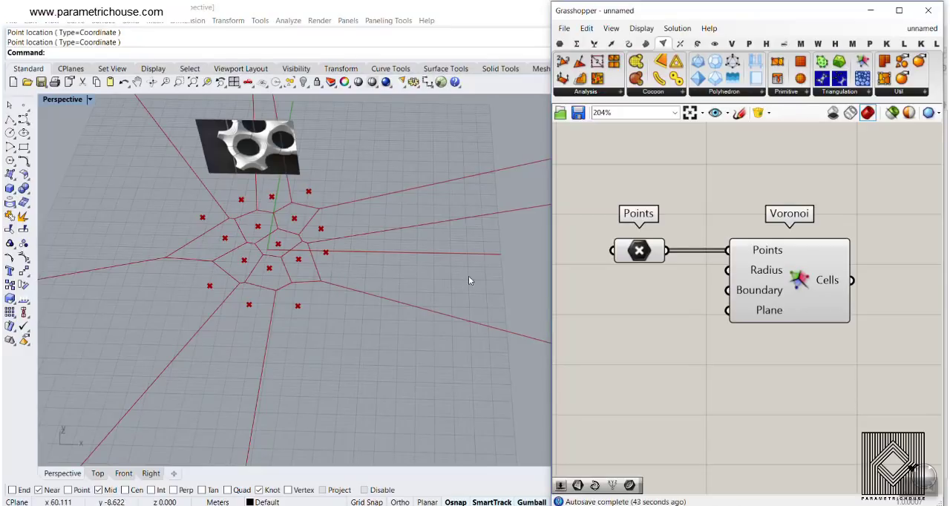
- Switch the Rhino viewport to Top view and move the Points parameter slightly higher on the canvas
right_drag(240, 251, 245, 277)
scroll(253, 236, up, 4)
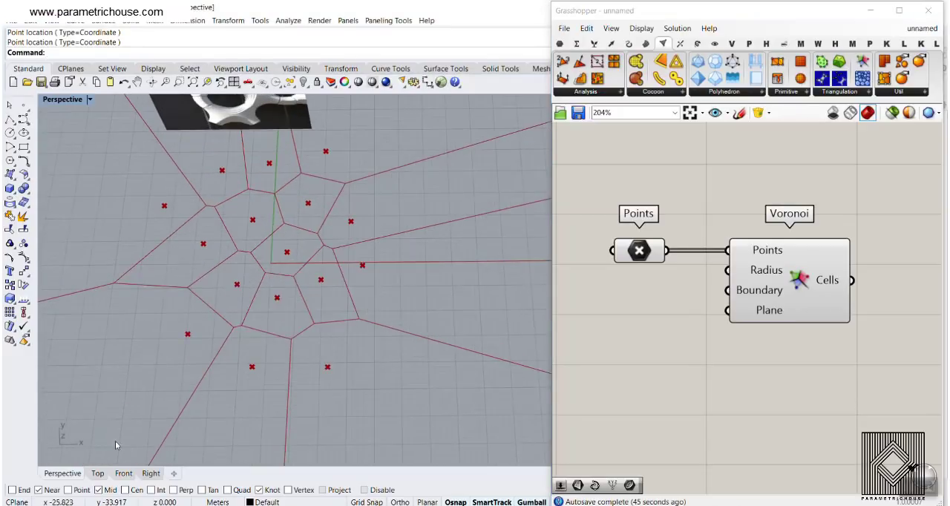
click(98, 473)
scroll(239, 316, down, 3)
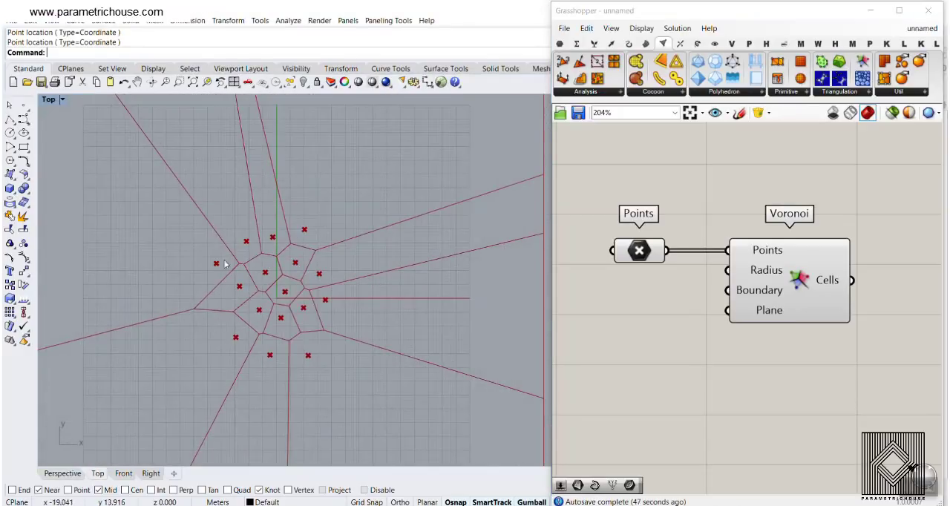
drag(644, 257, 642, 241)
click(662, 296)
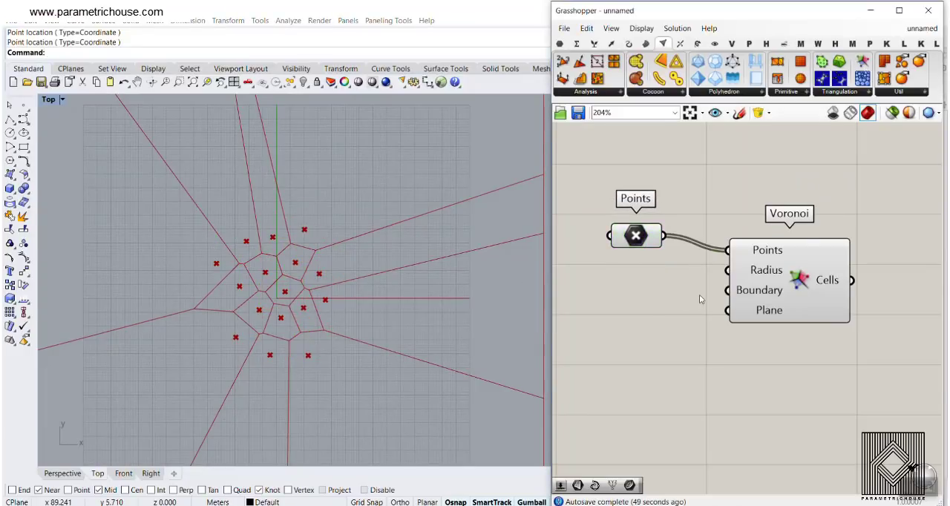
- Draw a rectangle in the Top view that encloses all the Voronoi points
scroll(699, 295, up, 2)
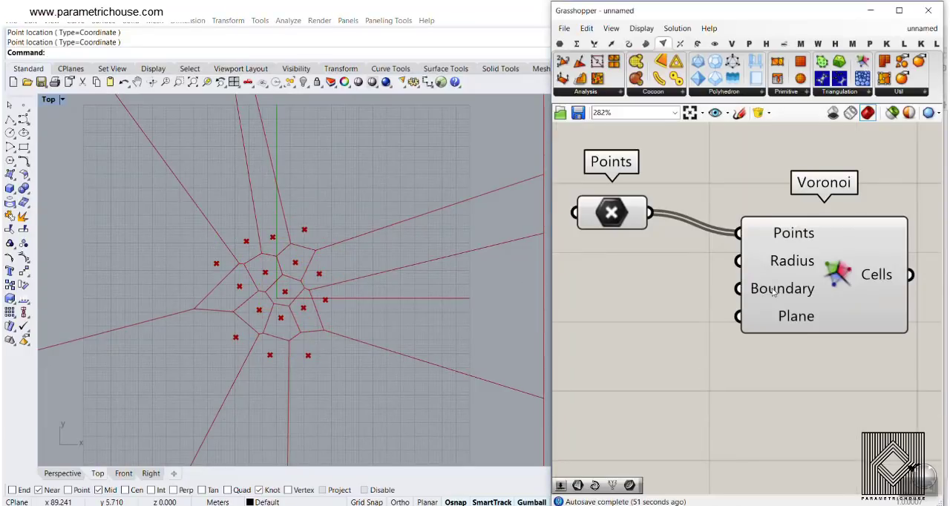
right_drag(658, 294, 729, 292)
scroll(685, 264, down, 1)
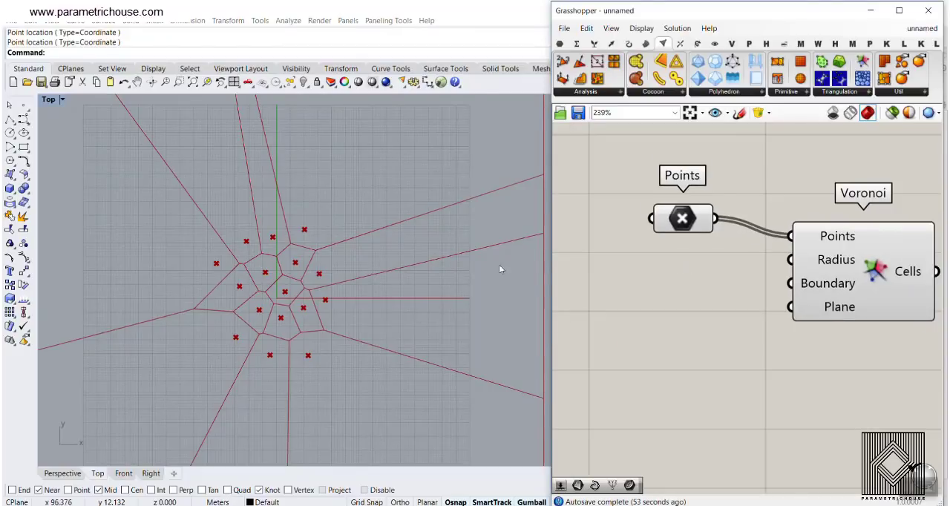
click(24, 146)
click(170, 207)
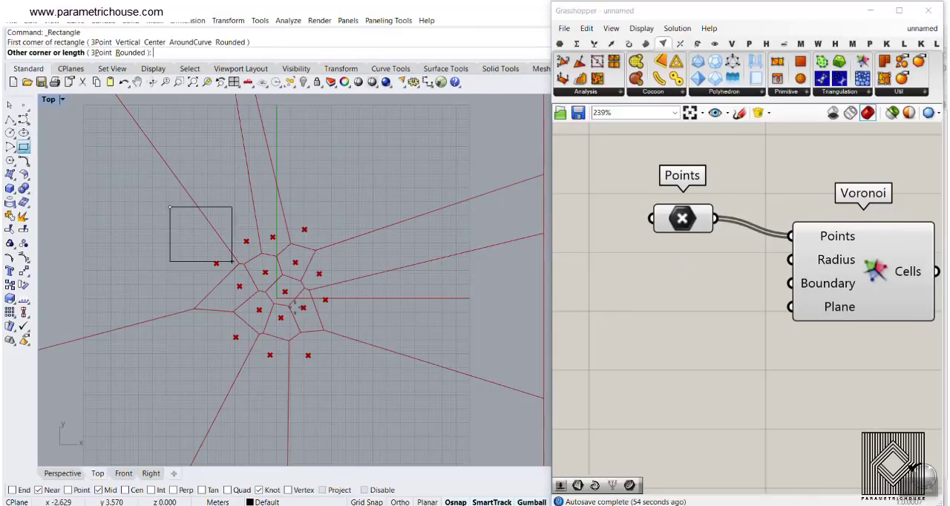
click(375, 375)
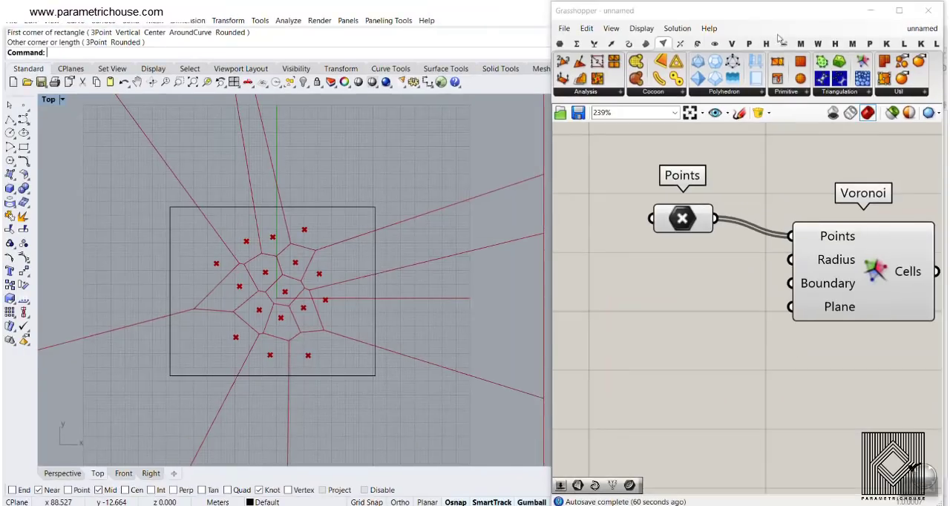
- Add a Curve parameter wired to the Voronoi Boundary input and reference the drawn rectangle in it
click(560, 45)
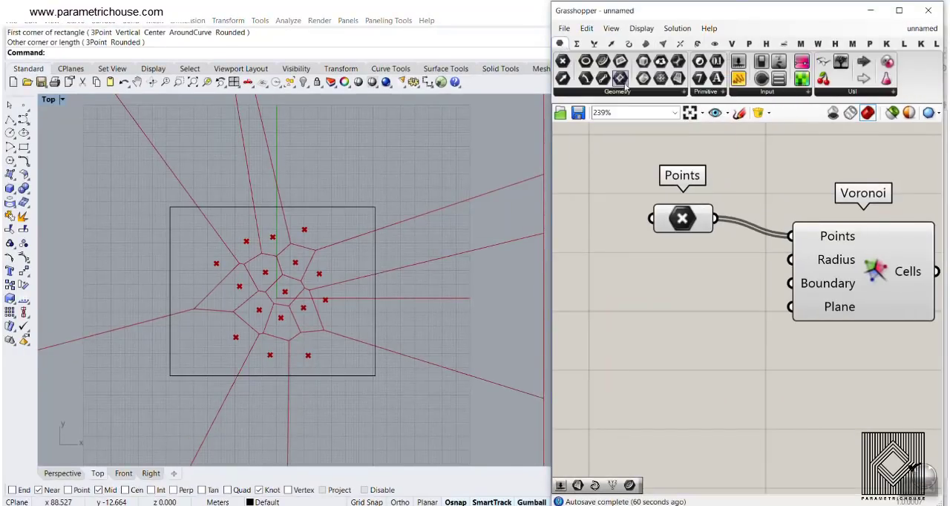
drag(607, 62, 790, 284)
right_click(700, 289)
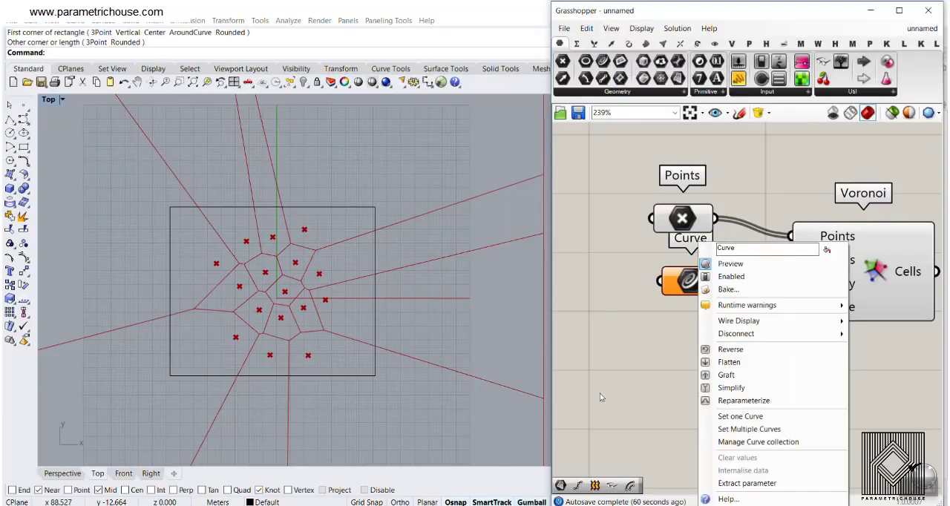
click(709, 416)
click(286, 207)
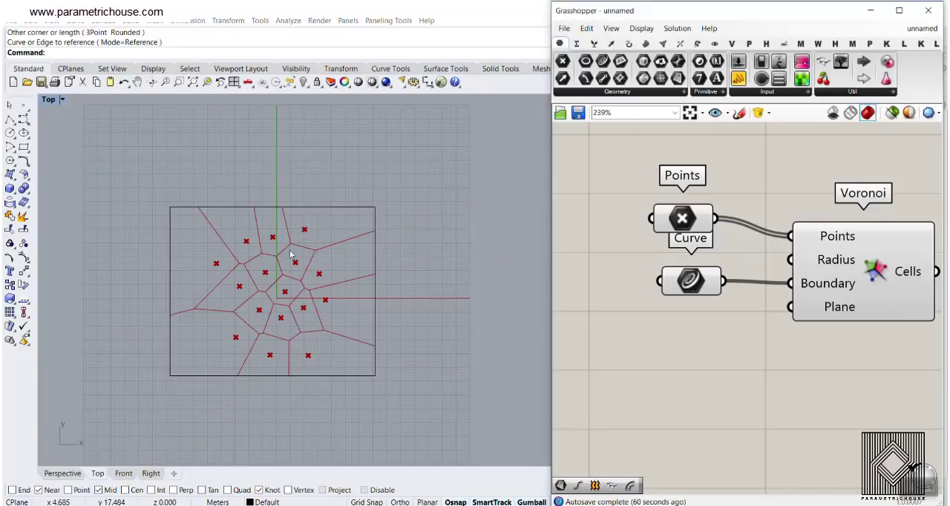
- Reshape the Voronoi cells by moving two of the lower-left points of the Points parameter within the rectangle
scroll(290, 242, up, 2)
scroll(282, 254, down, 2)
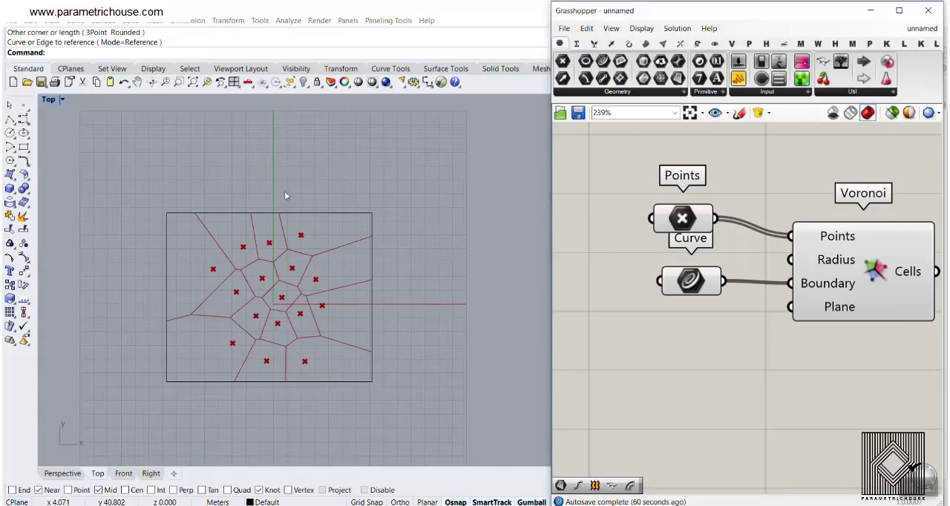
scroll(356, 298, up, 3)
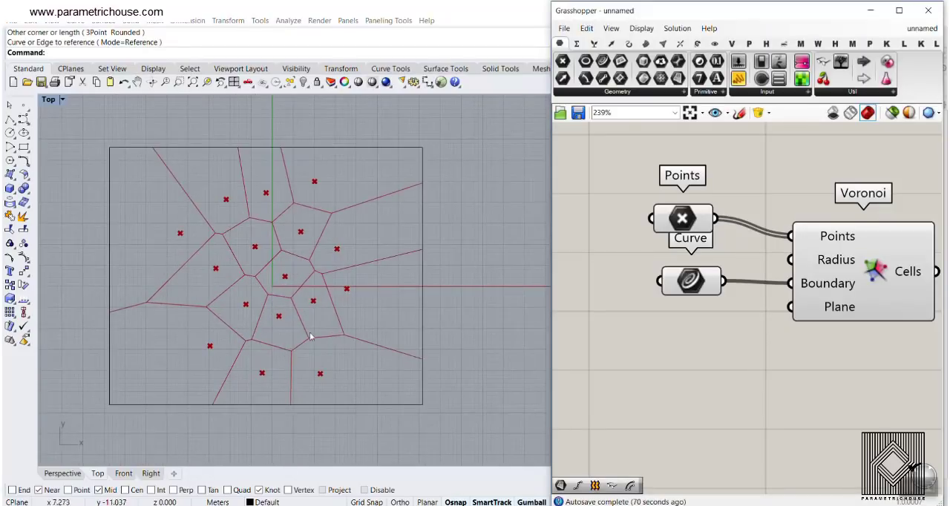
click(689, 220)
drag(223, 347, 195, 356)
drag(247, 294, 230, 311)
click(612, 343)
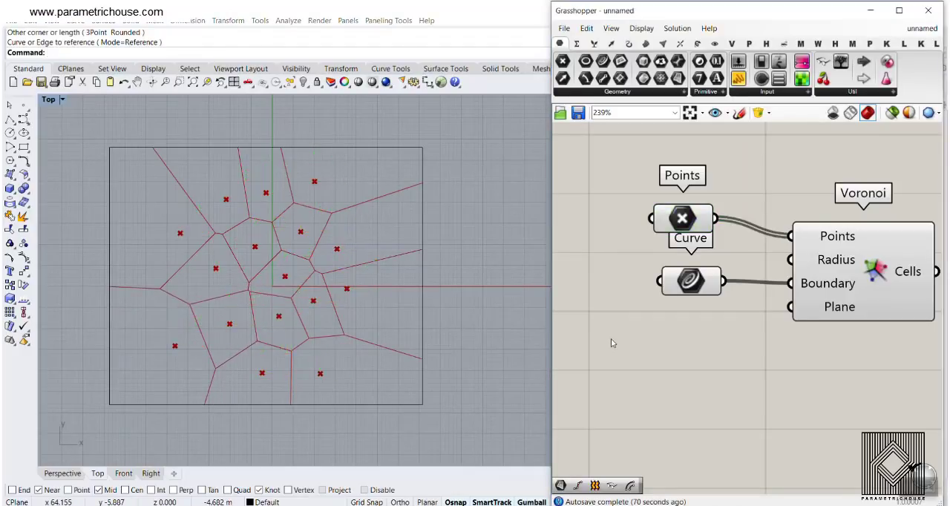
- Place a Delaunay Mesh component below the Voronoi component
scroll(712, 298, down, 3)
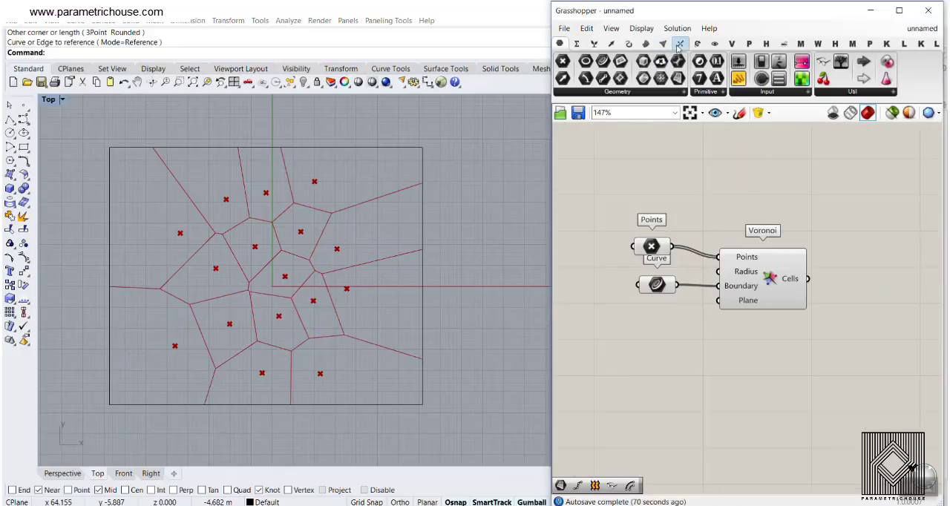
click(663, 44)
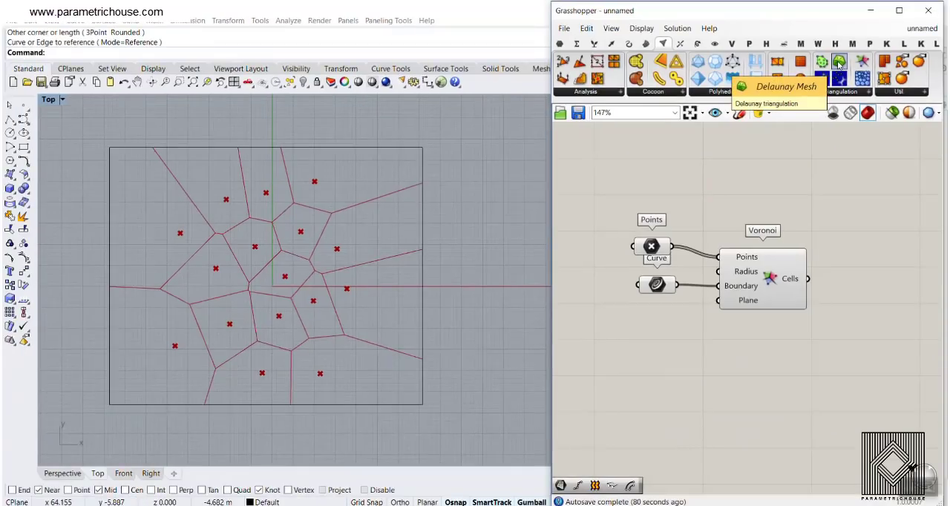
drag(839, 61, 777, 349)
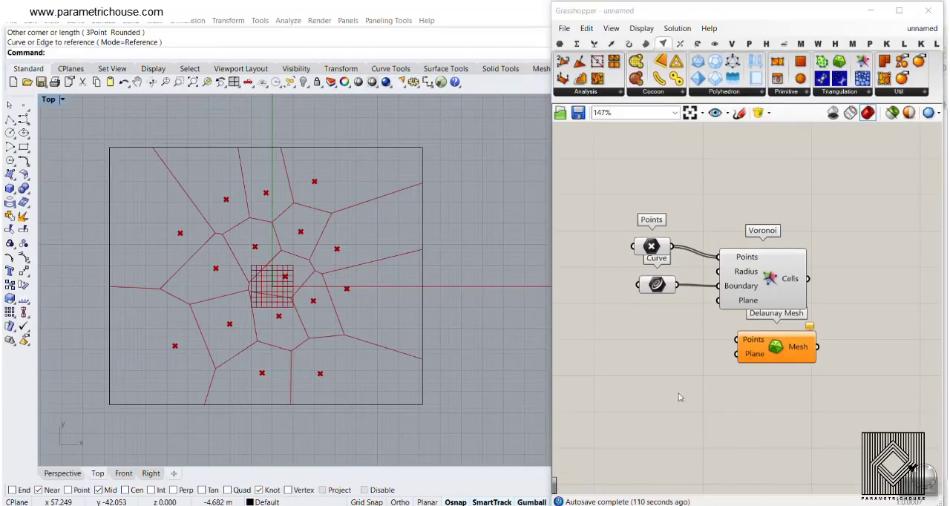
click(793, 347)
scroll(749, 352, up, 3)
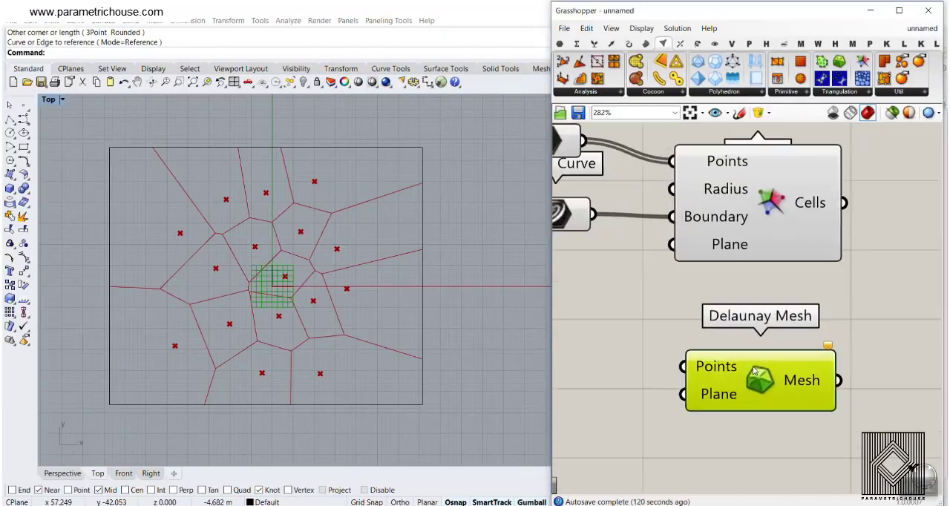
drag(770, 271, 825, 242)
click(662, 330)
- Turn off the Voronoi component's preview and connect the Points parameter to the Delaunay Mesh Points input
right_click(825, 213)
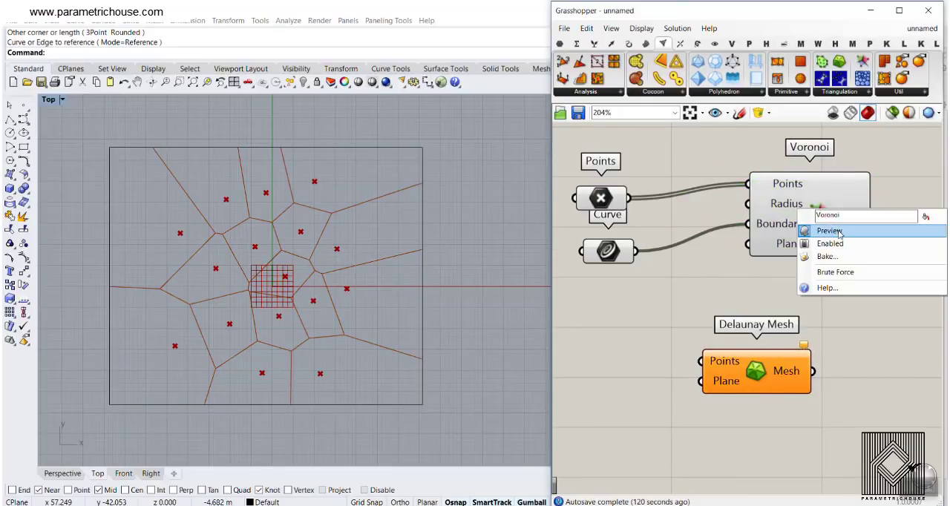
click(821, 230)
drag(629, 198, 711, 366)
- Move four outer points of the Points parameter outward within the rectangle: the upper two, the leftmost upper one and one on the right
right_drag(268, 255, 262, 254)
click(600, 200)
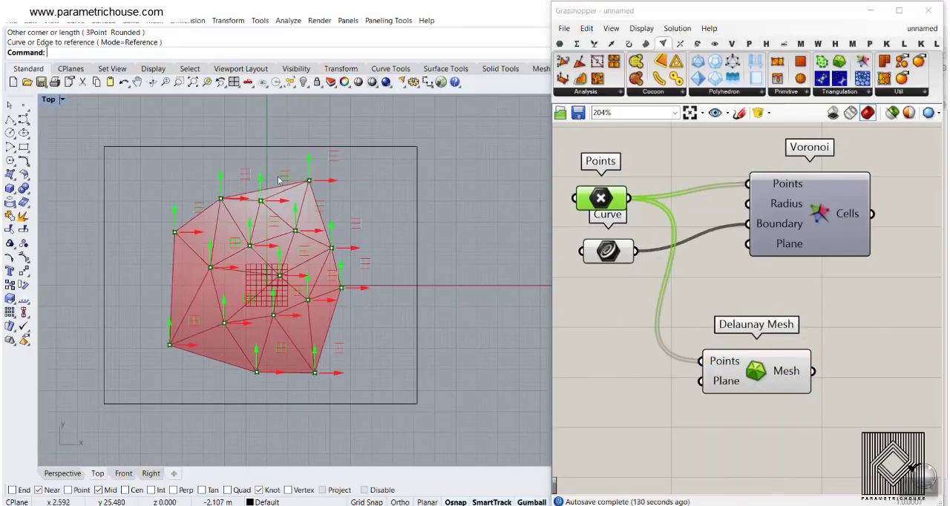
drag(309, 179, 309, 172)
drag(221, 198, 202, 185)
drag(331, 247, 359, 247)
drag(175, 232, 154, 232)
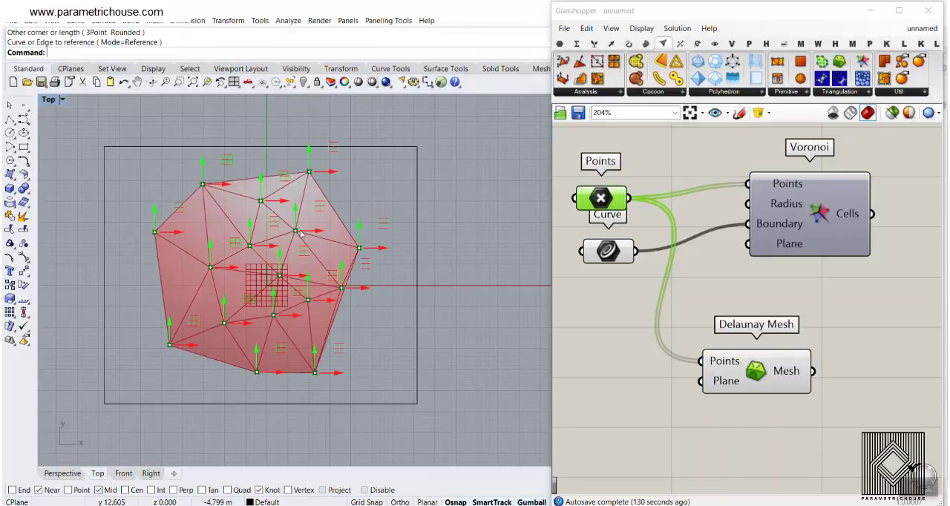
click(793, 310)
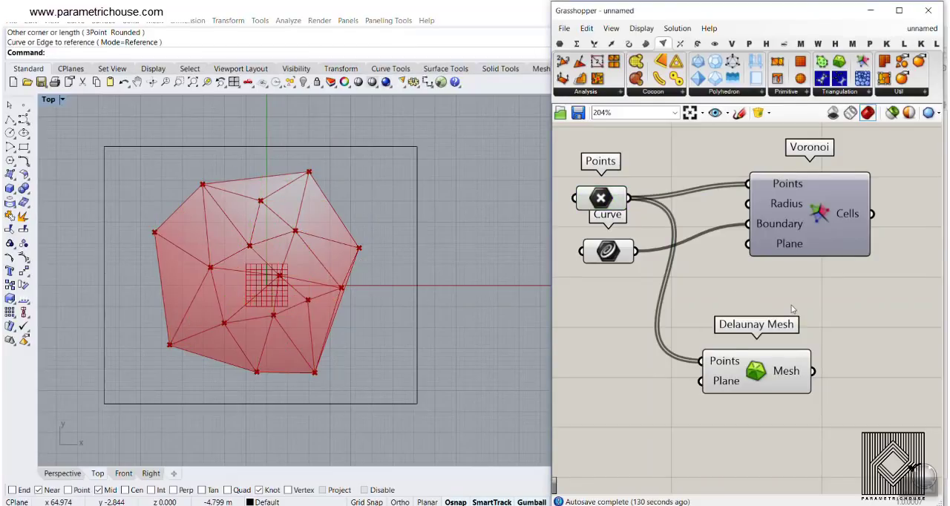
- Examine which neighbouring points the Delaunay mesh edges connect, starting from an interior point to the upper right of the origin grid
click(607, 202)
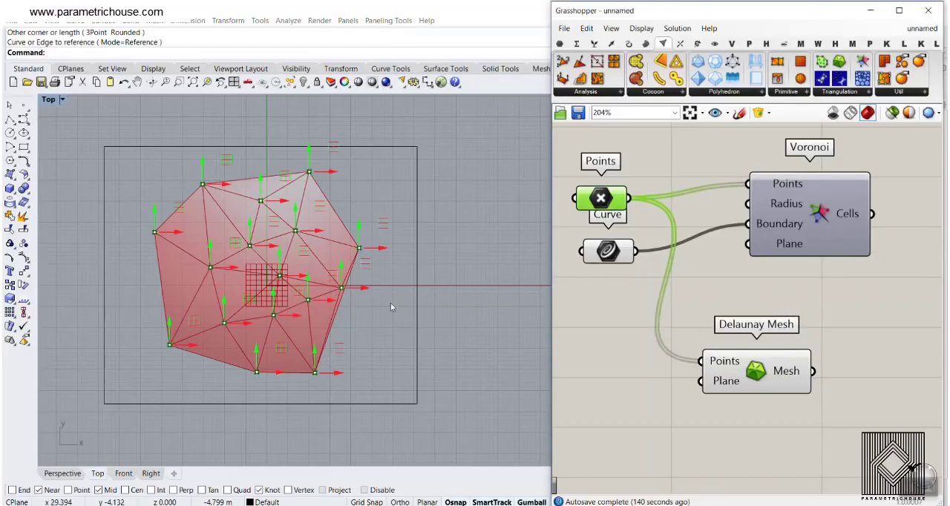
scroll(334, 311, up, 4)
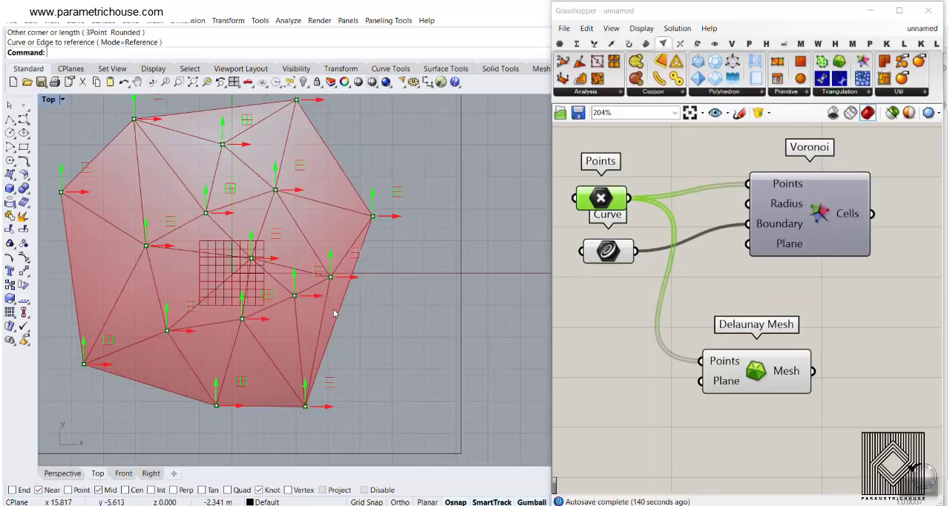
click(689, 306)
right_drag(288, 298, 296, 335)
scroll(255, 221, up, 2)
scroll(254, 216, up, 1)
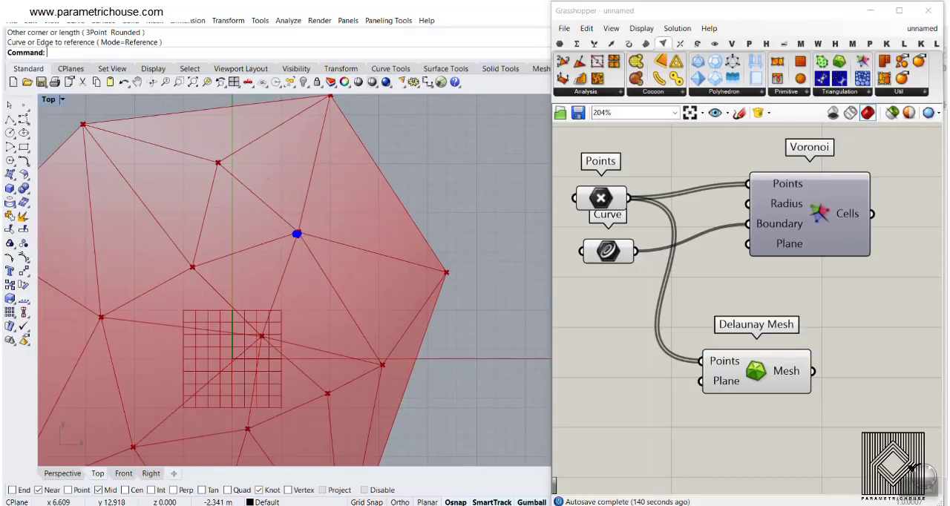
mouse_move(297, 234)
mouse_down()
mouse_move(218, 163)
mouse_move(236, 189)
mouse_up()
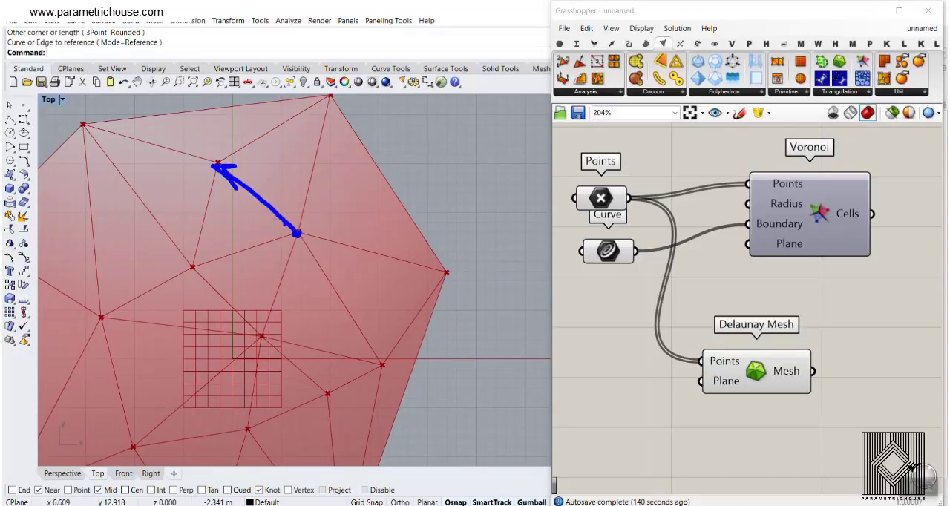
drag(292, 232, 104, 140)
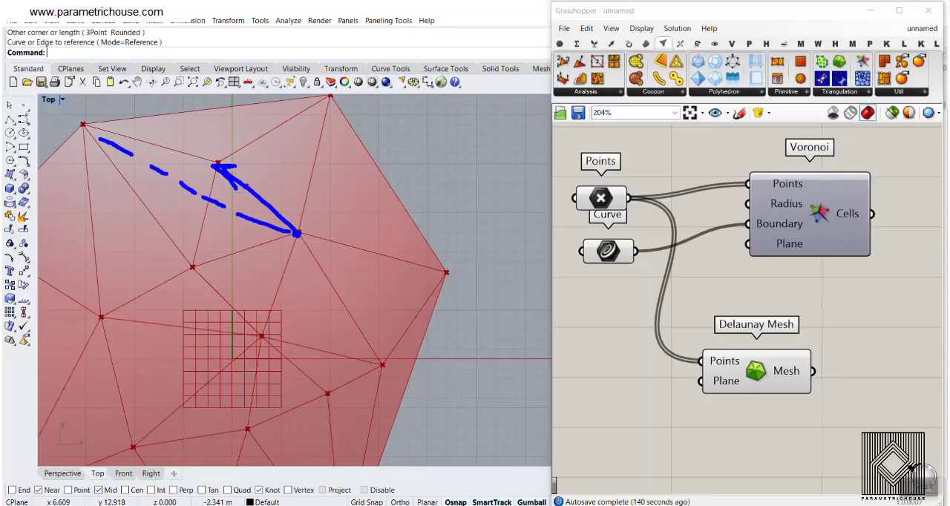
key(Escape)
scroll(341, 270, down, 8)
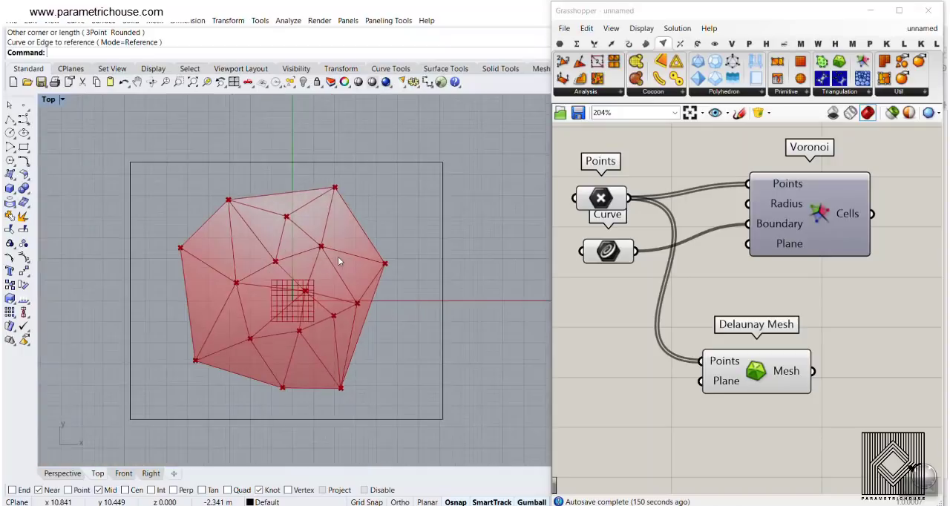
scroll(318, 325, up, 4)
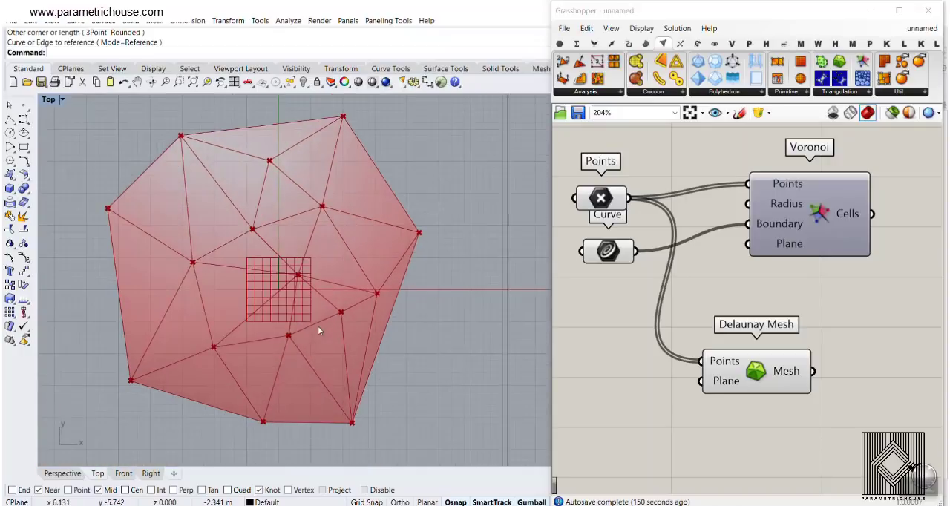
- Add a Plane parameter wired to the Delaunay Mesh Plane input and turn off the parameter's preview
right_click(724, 381)
click(748, 483)
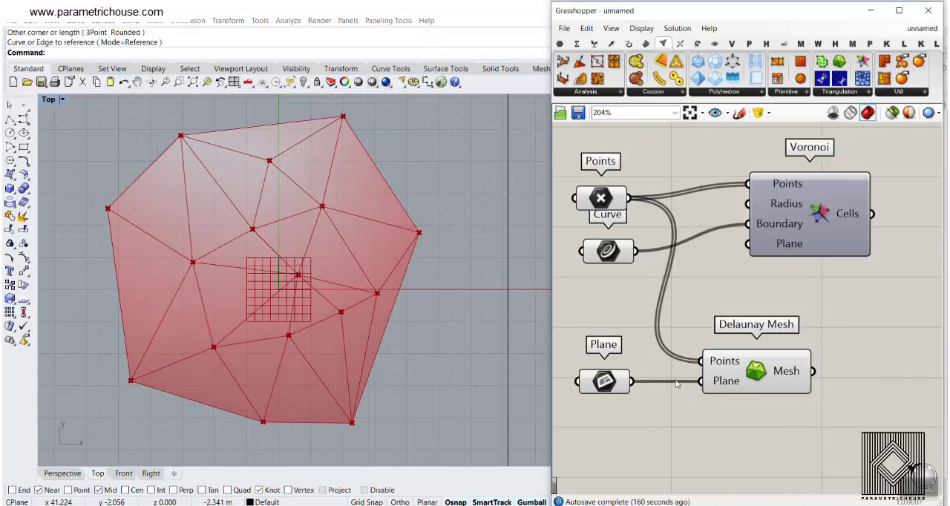
right_click(591, 381)
click(622, 296)
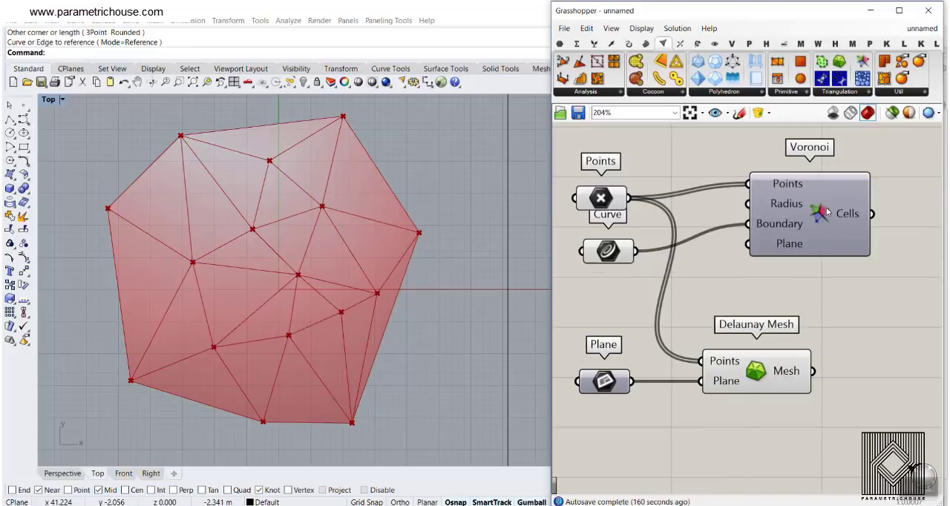
- Turn the Voronoi component's preview back on and highlight its cells over the Delaunay mesh
right_click(797, 207)
click(840, 230)
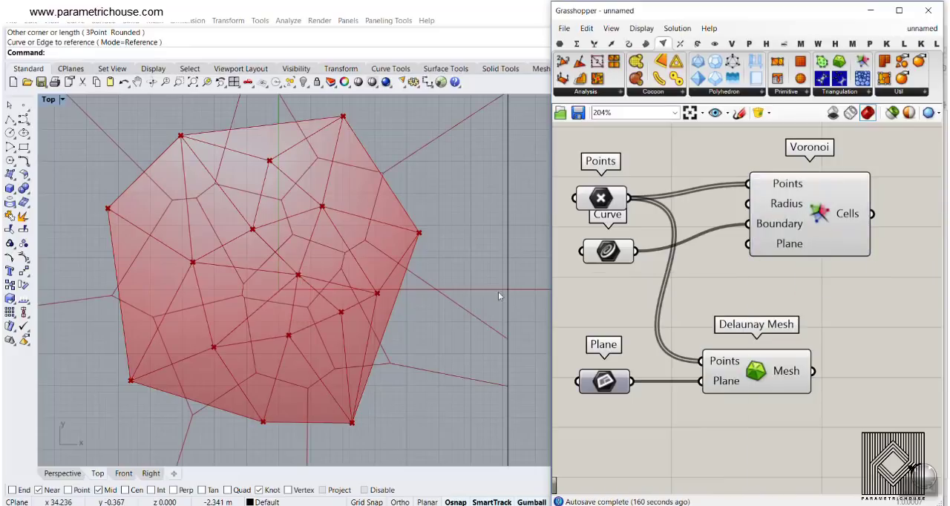
scroll(260, 210, up, 5)
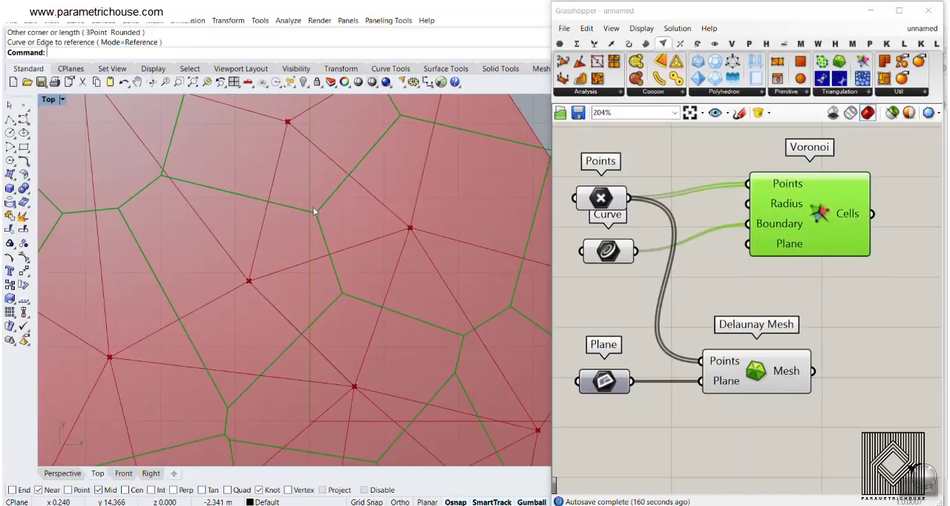
- Examine the angle and position at which Voronoi edges meeting at one interior vertex cross the Delaunay edges between neighbouring points
scroll(314, 212, up, 3)
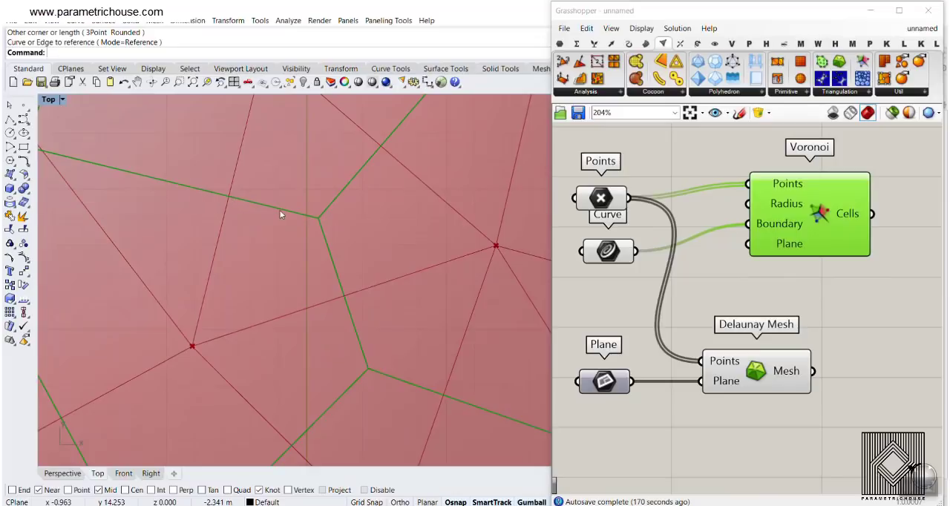
scroll(289, 265, down, 2)
scroll(268, 216, up, 2)
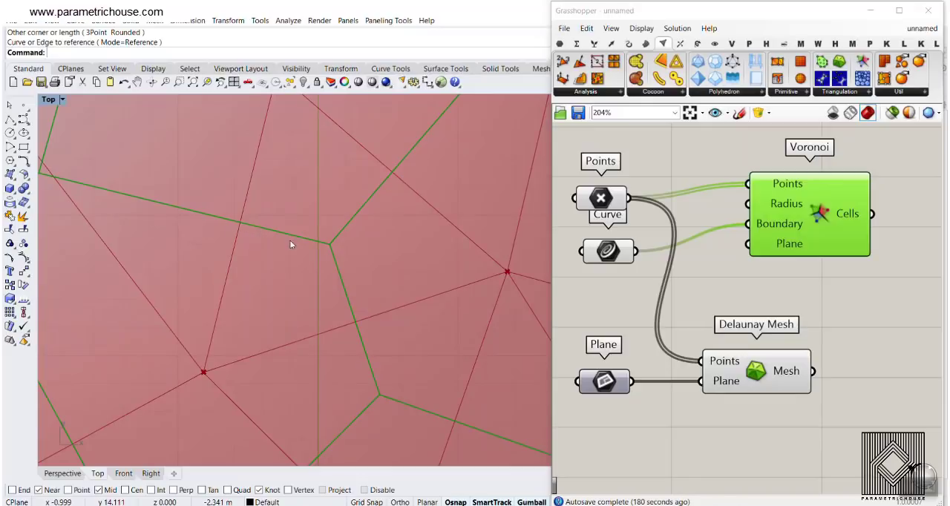
scroll(289, 240, down, 2)
scroll(301, 246, up, 2)
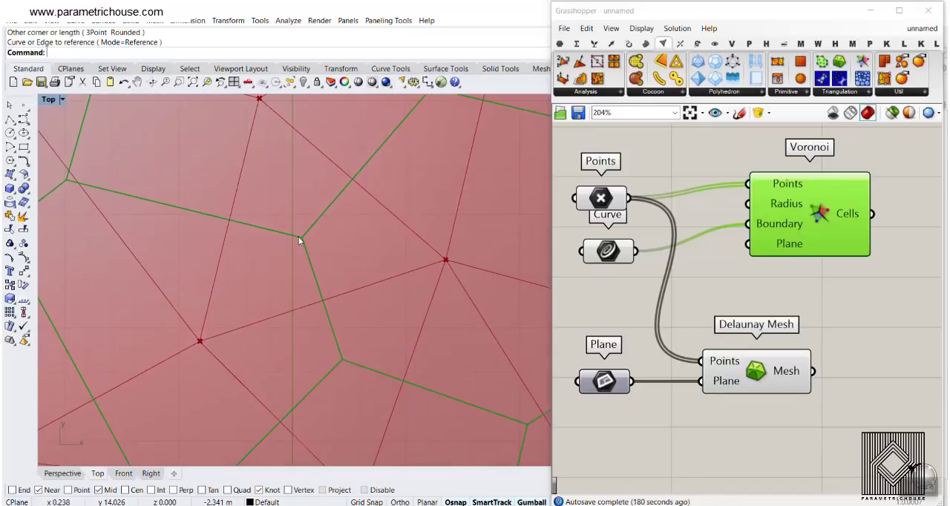
drag(369, 162, 333, 202)
drag(186, 215, 251, 221)
drag(313, 276, 335, 336)
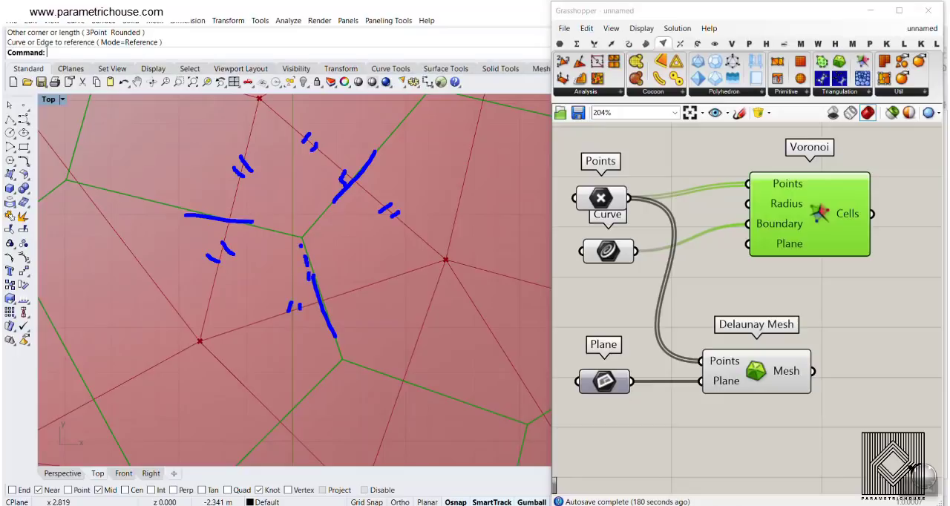
drag(341, 200, 317, 220)
key(Escape)
scroll(357, 279, down, 14)
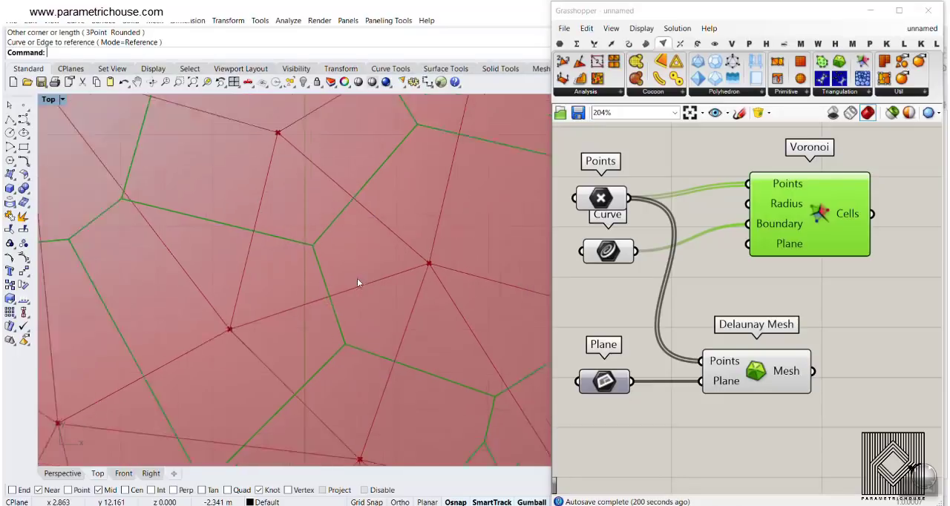
- Examine the short Voronoi edge left of the origin grid, its extension towards the Delaunay edge, and the two cell edges meeting it
mouse_move(352, 319)
right_down()
mouse_move(389, 259)
mouse_move(352, 286)
mouse_move(345, 329)
right_up()
scroll(361, 274, up, 8)
scroll(346, 326, up, 8)
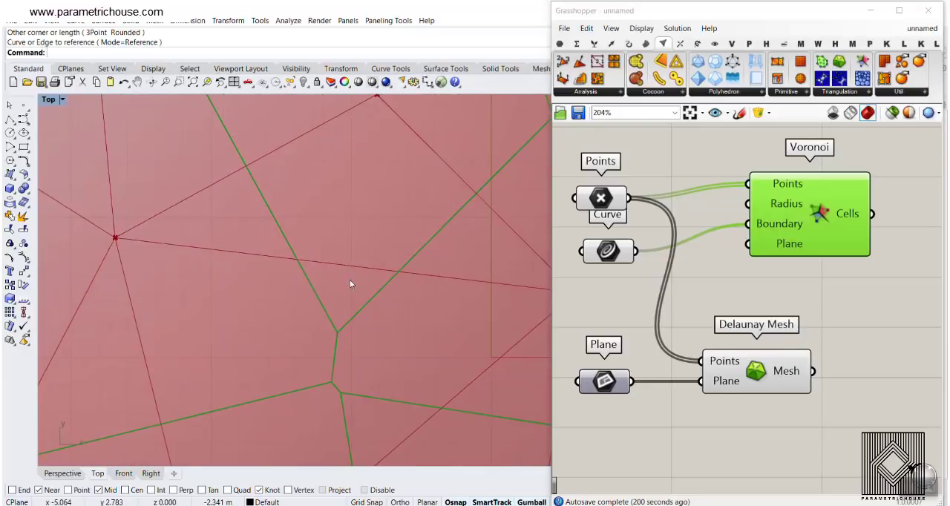
scroll(317, 256, down, 8)
scroll(324, 315, up, 8)
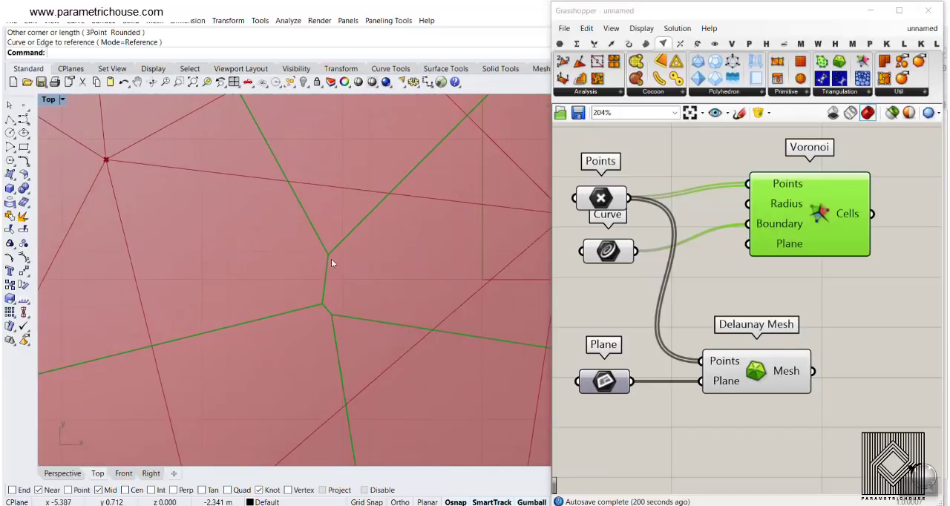
drag(324, 290, 351, 133)
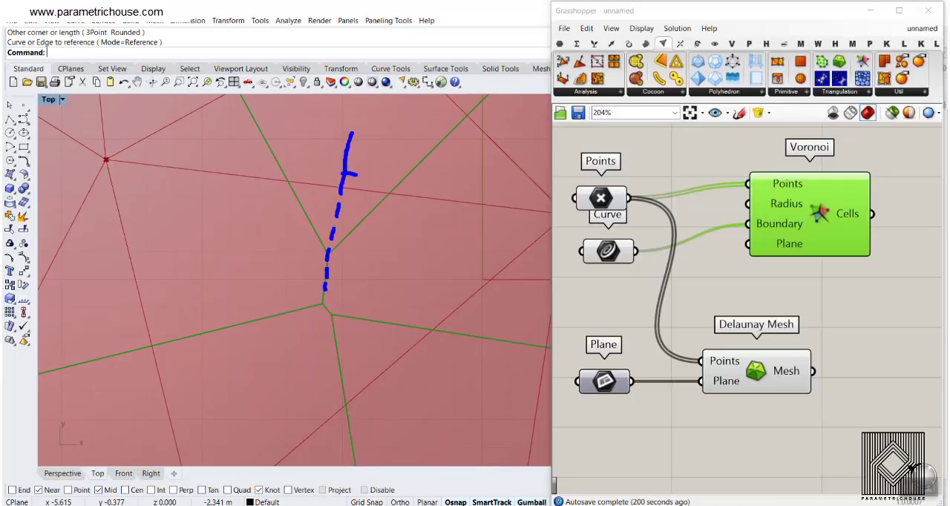
drag(269, 177, 432, 195)
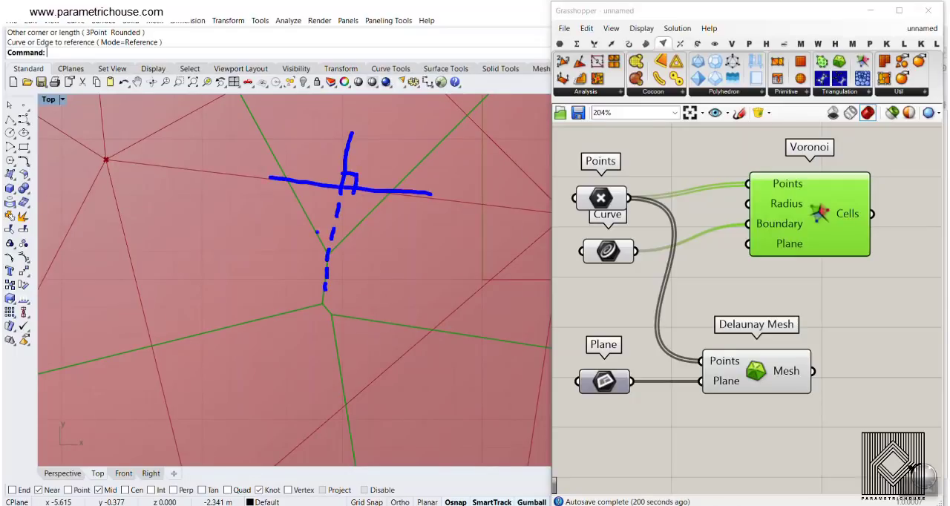
key(Escape)
scroll(325, 292, down, 2)
right_drag(339, 229, 339, 297)
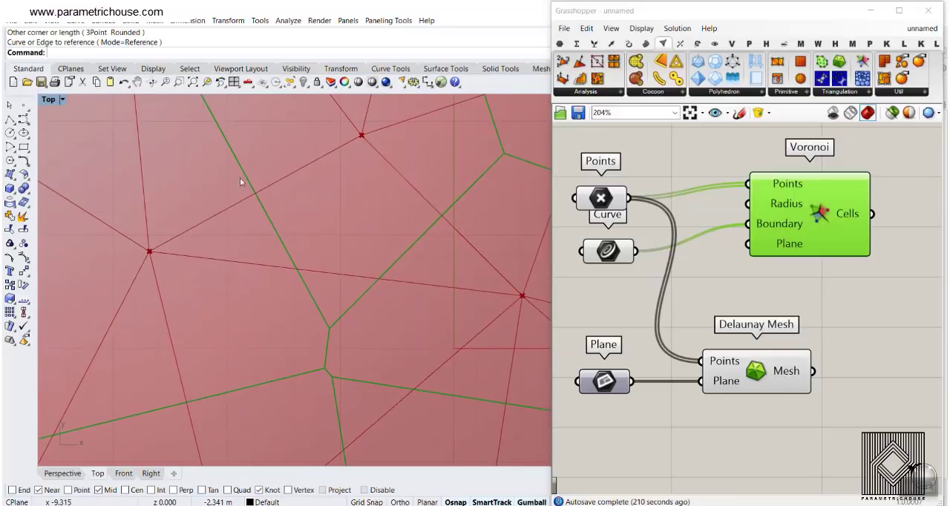
drag(233, 169, 285, 239)
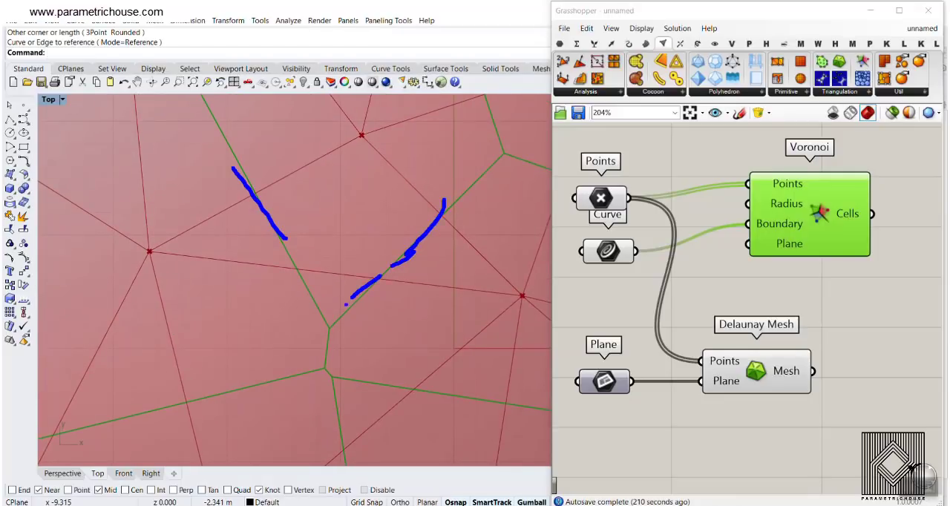
drag(274, 236, 326, 323)
drag(346, 230, 338, 293)
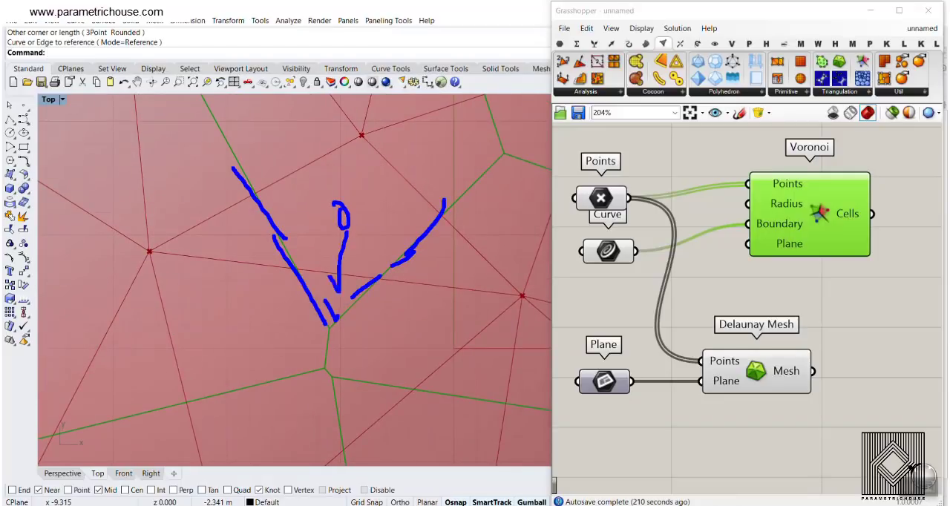
scroll(335, 222, down, 5)
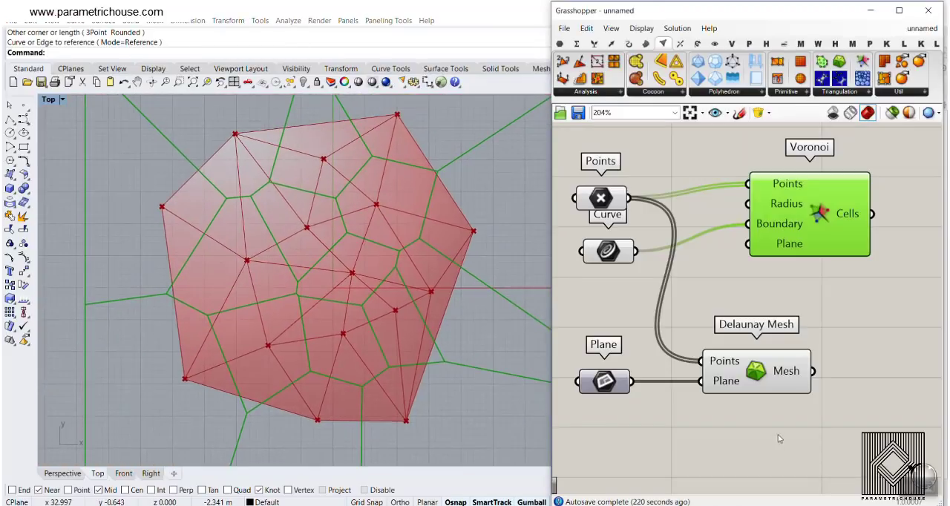
- Delete the Delaunay Mesh and Plane components, and space out the remaining Points, Voronoi and Curve components
drag(777, 440, 616, 383)
key(Delete)
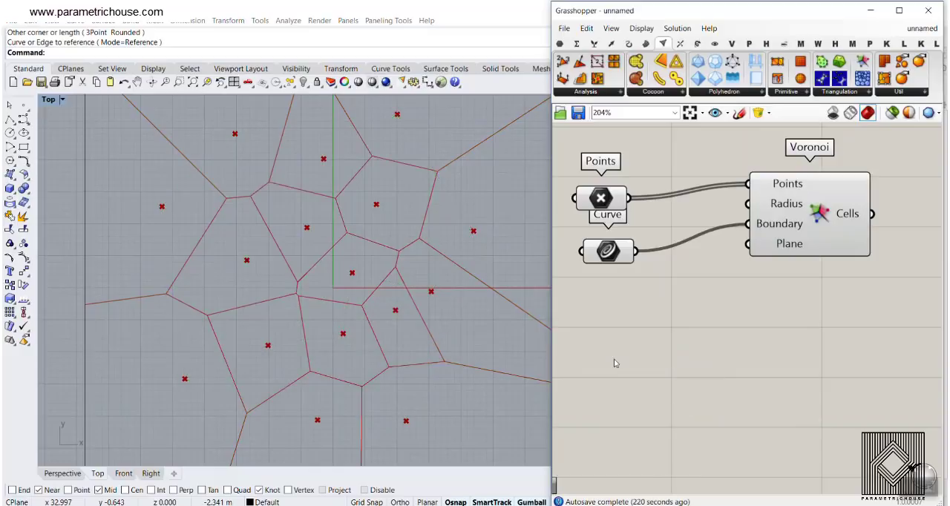
drag(600, 197, 623, 194)
click(711, 307)
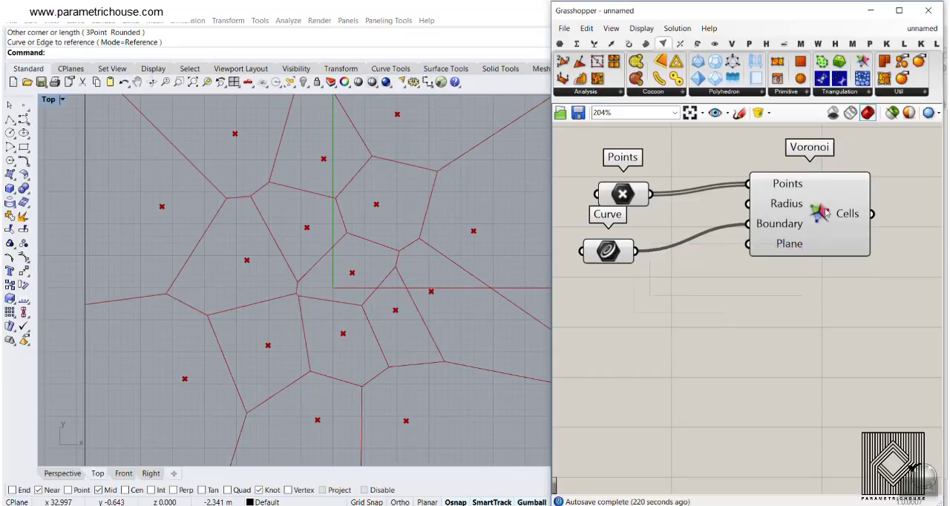
drag(814, 233, 846, 266)
click(631, 273)
drag(621, 257, 679, 343)
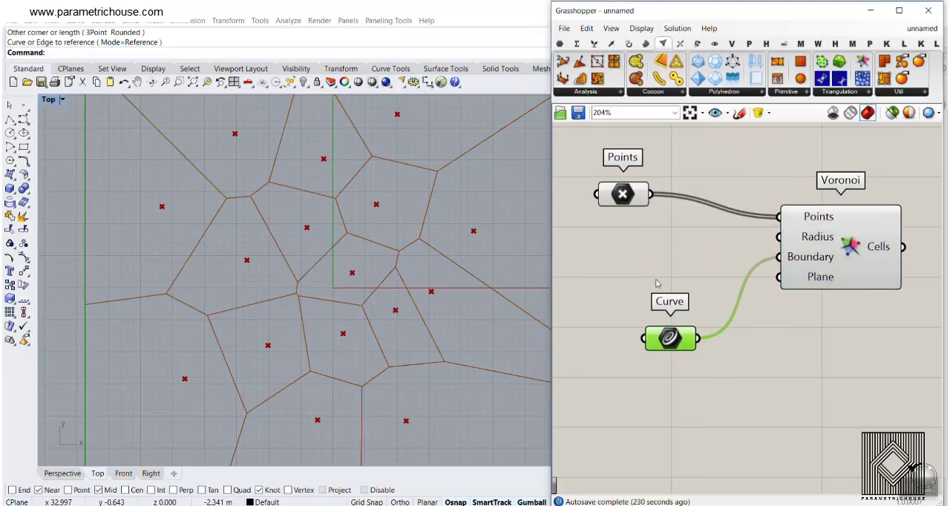
- Add a number slider with the value 2.56 between Points and Curve and connect it to the Voronoi Radius input
click(629, 265)
double_click(631, 261)
text(2.56)
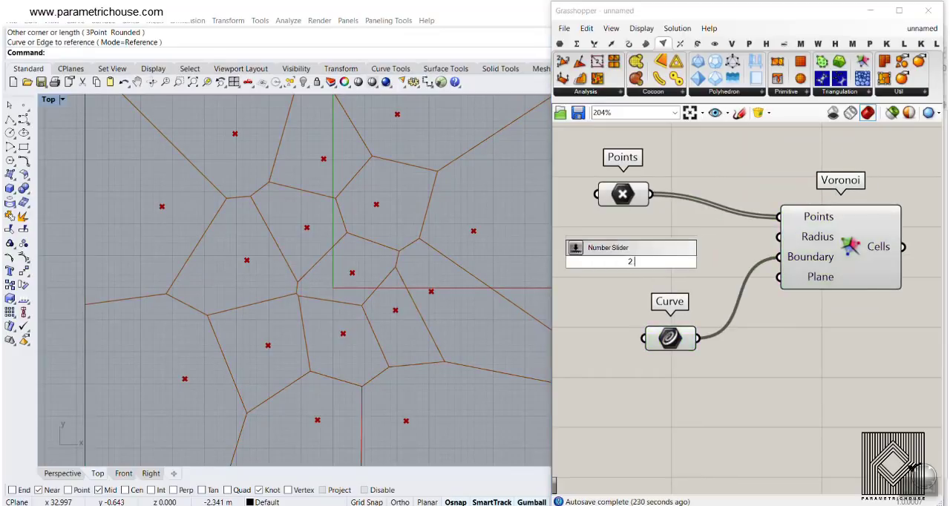
key(Return)
drag(734, 262, 778, 237)
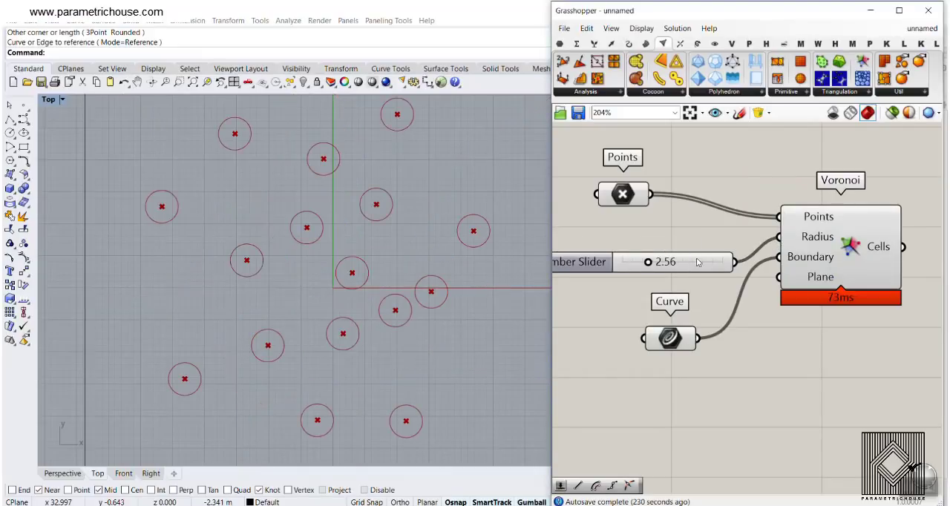
- Raise the Voronoi radius slider to 3.01 and on to 3.26, checking the boundary between two neighbouring circular cells
drag(653, 265, 652, 265)
scroll(386, 280, up, 8)
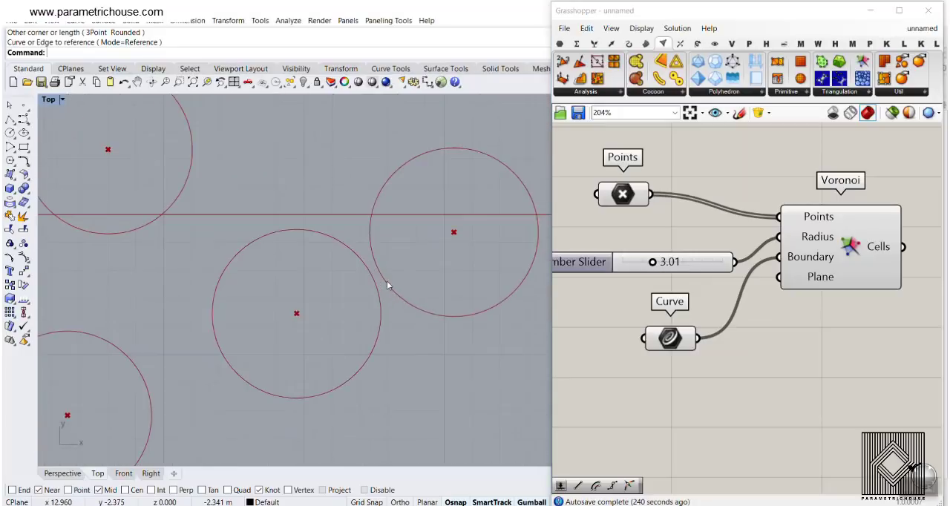
drag(655, 265, 657, 265)
scroll(376, 294, up, 5)
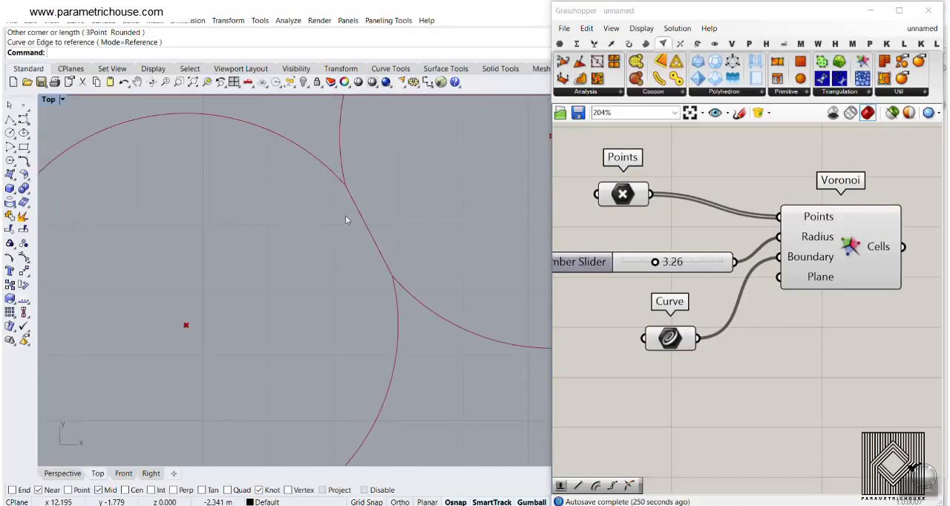
scroll(352, 278, down, 4)
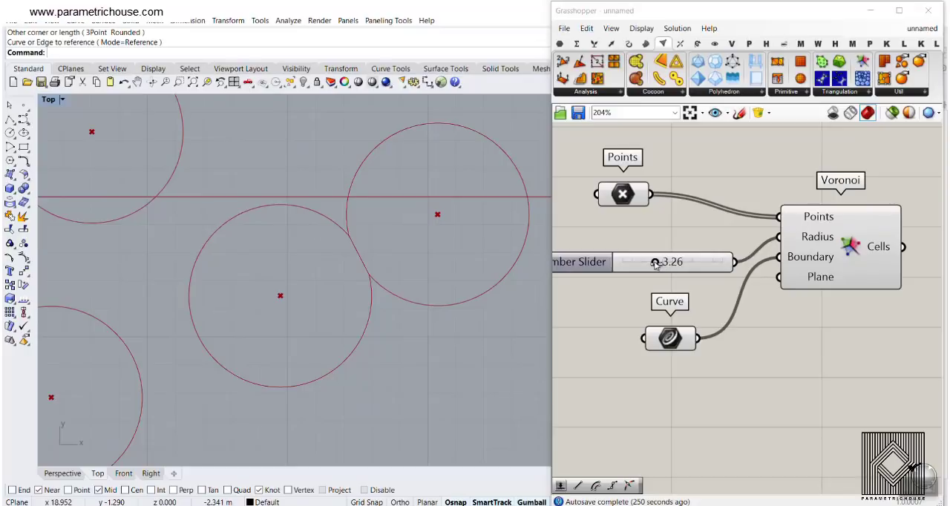
- Raise the Voronoi radius to 5.91 and check how the enlarged circular cells meet across the whole rectangle
drag(656, 265, 681, 263)
scroll(361, 263, down, 5)
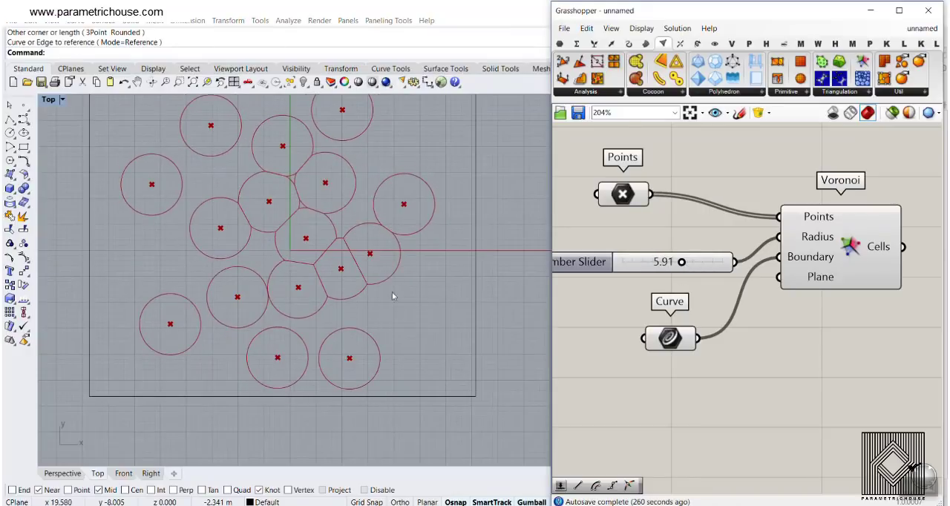
scroll(365, 307, down, 3)
scroll(301, 324, up, 6)
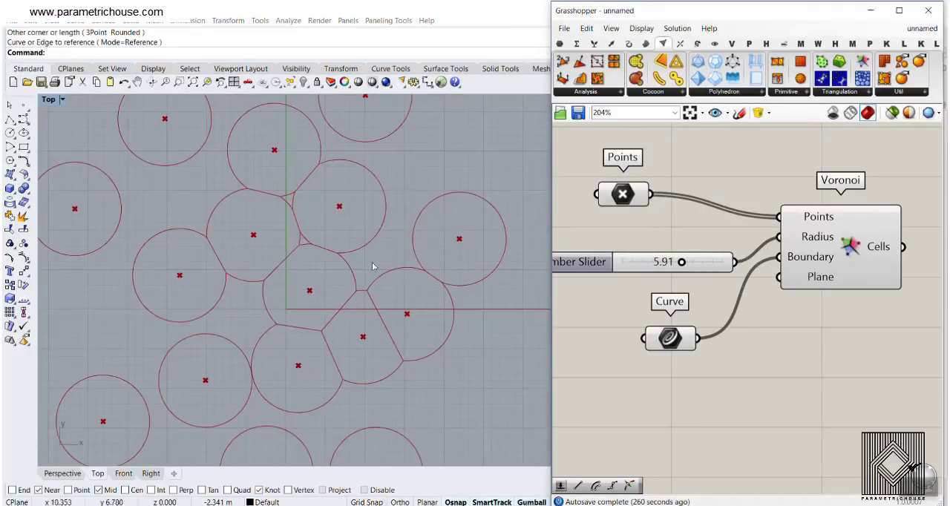
scroll(288, 290, down, 5)
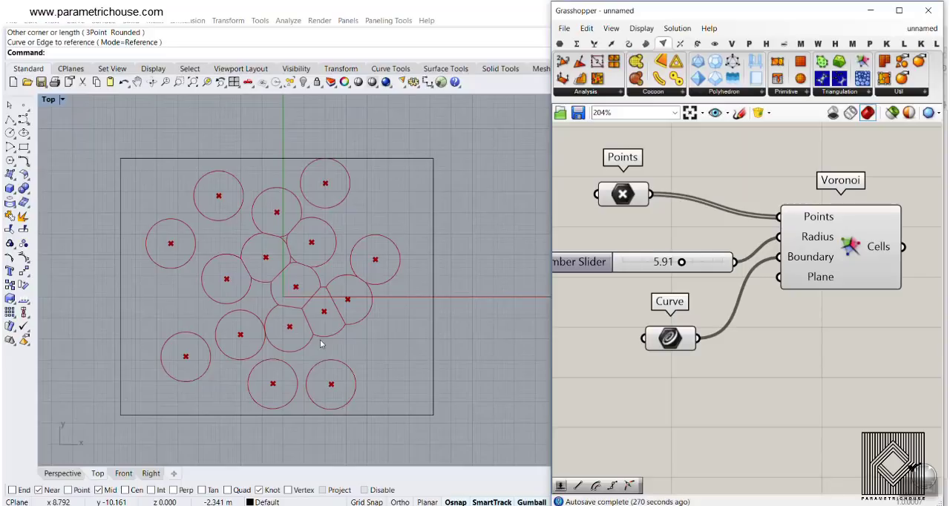
scroll(322, 337, up, 3)
scroll(323, 336, down, 3)
- Raise the Voronoi radius to 10.00 to see the circles merge, and delete the radius slider
drag(681, 263, 733, 263)
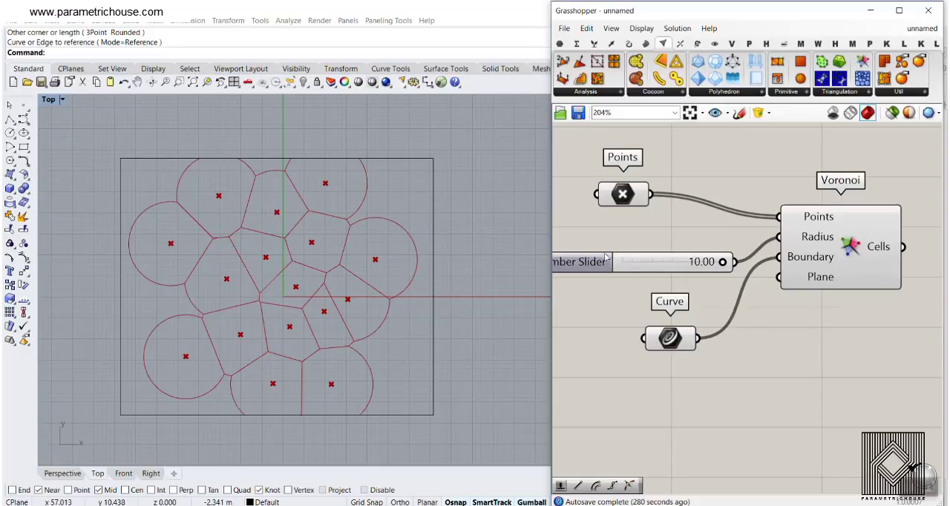
click(676, 266)
key(Delete)
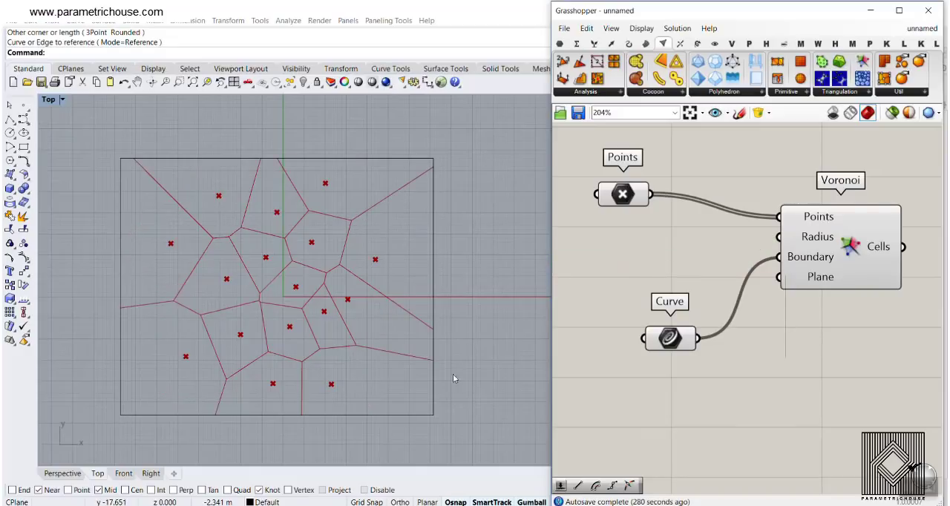
- Scale the boundary rectangle vertically about its centre so it becomes slightly shorter
click(429, 233)
click(433, 231)
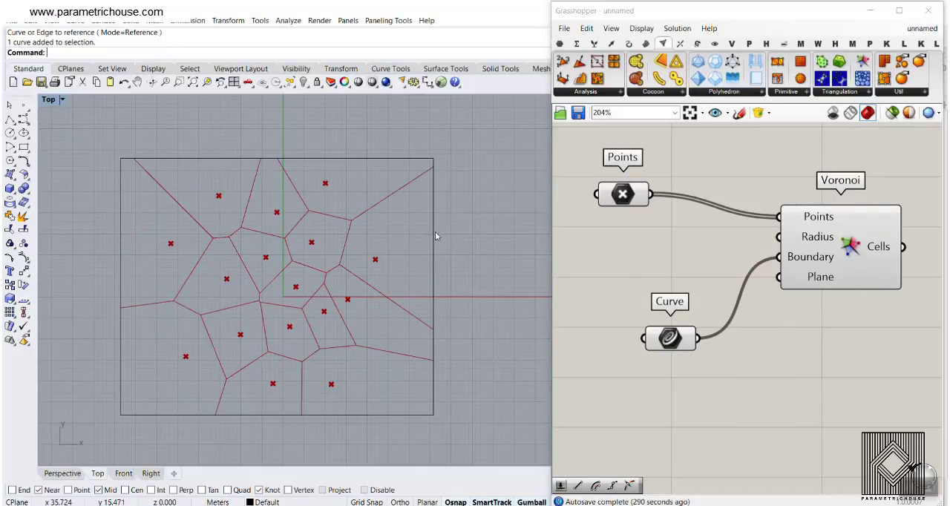
drag(277, 415, 277, 401)
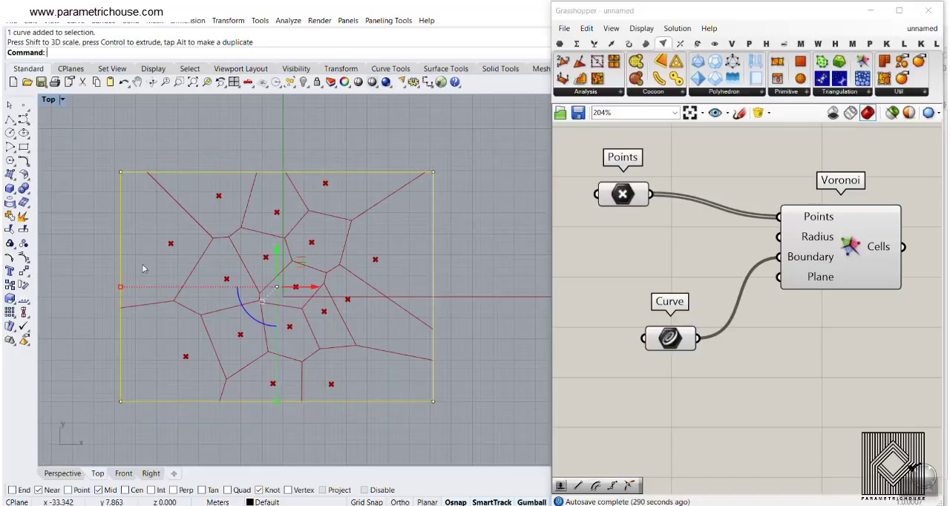
click(679, 256)
click(515, 183)
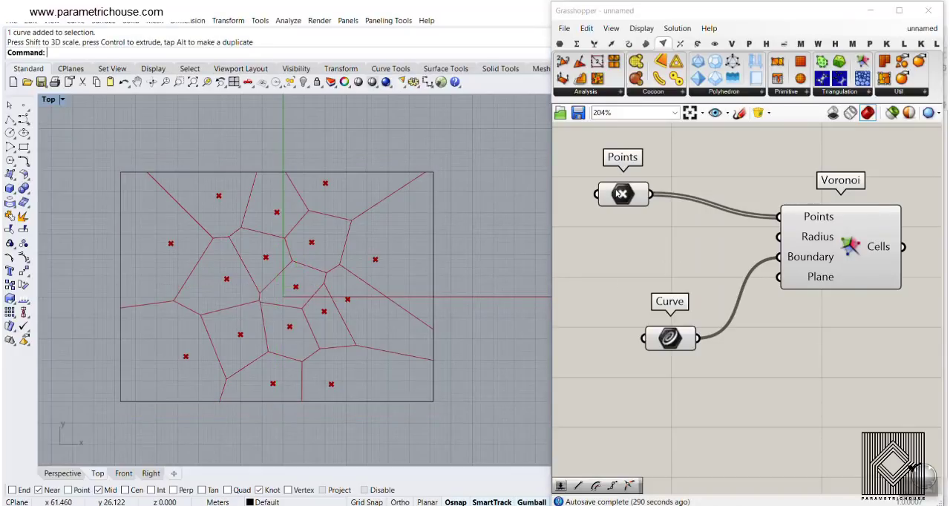
- Move four Voronoi points: the rightmost outward, the one right of the origin down, the leftmost outward, the upper-left one down and left
click(606, 196)
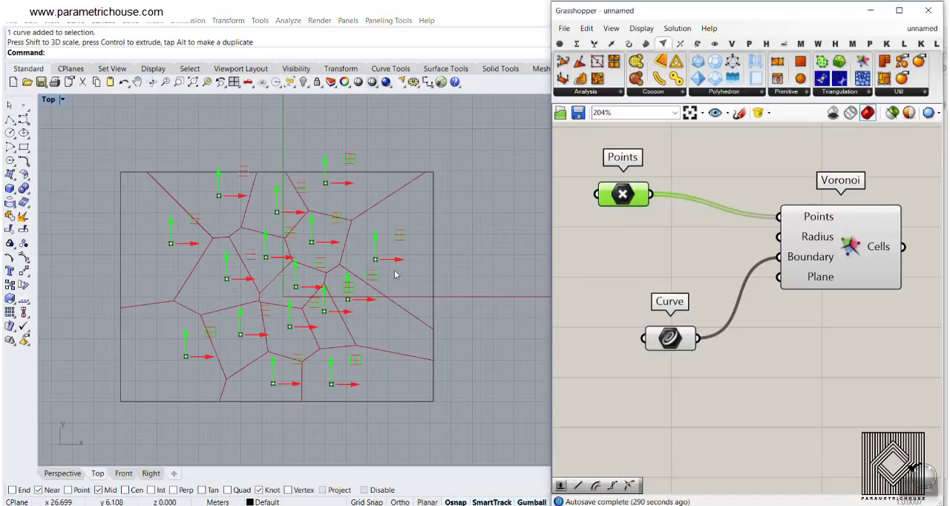
drag(376, 259, 409, 259)
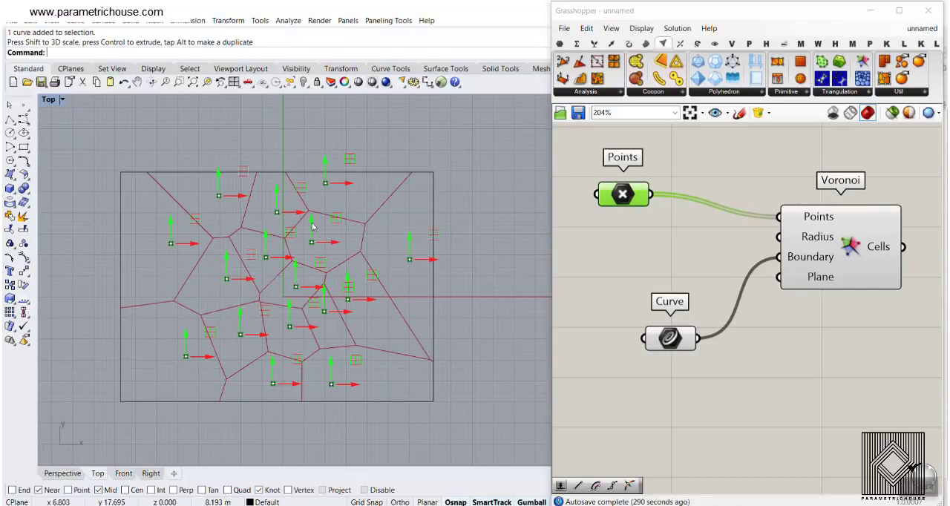
drag(313, 226, 313, 246)
drag(176, 246, 151, 245)
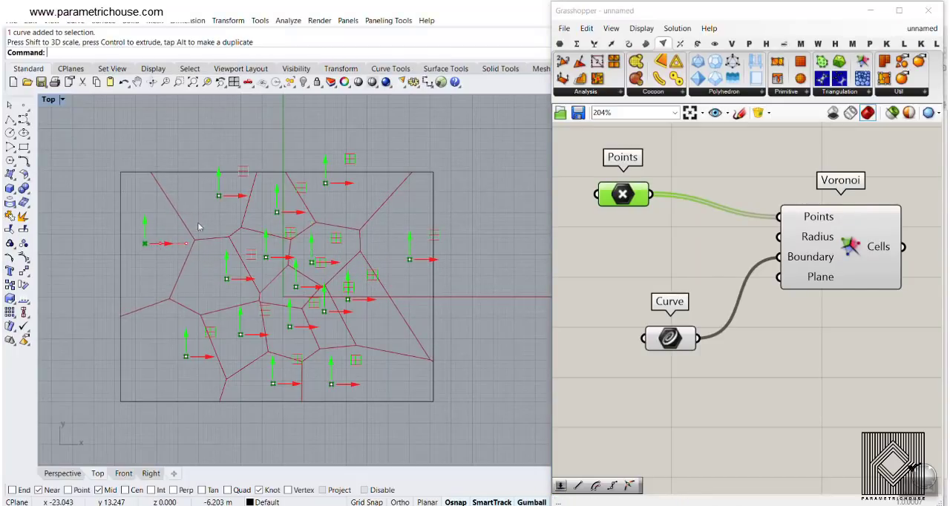
drag(218, 195, 199, 213)
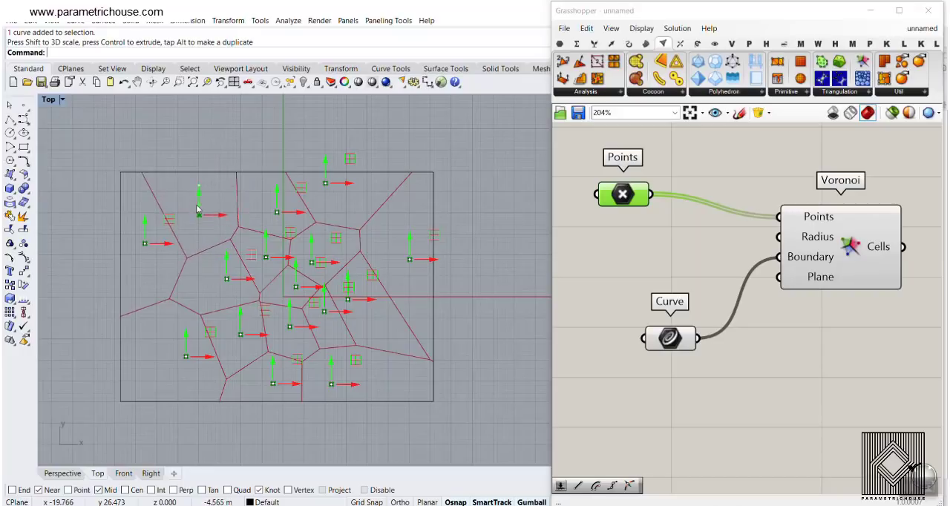
click(820, 351)
- Examine the reference picture of the perforated panel in perspective and compare it with the Voronoi cells seen from above
right_drag(820, 352, 771, 348)
right_drag(337, 324, 338, 306)
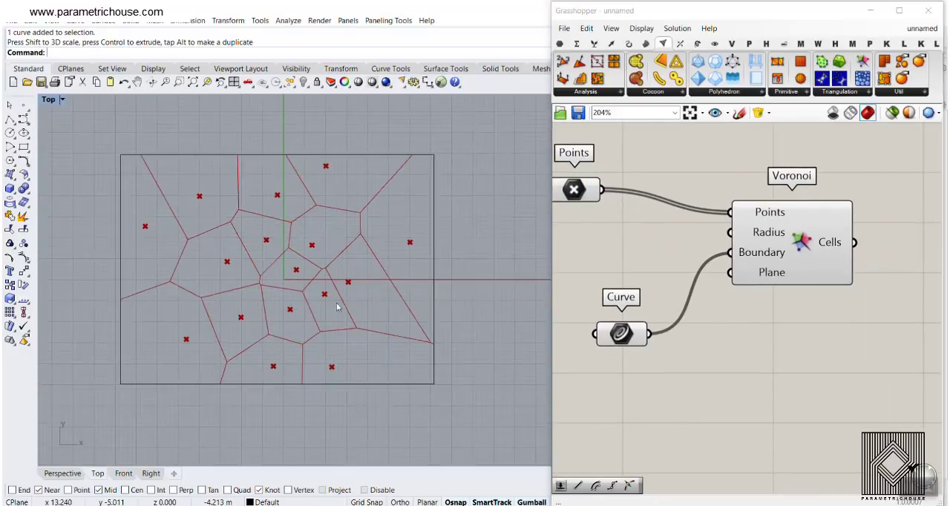
scroll(328, 313, down, 6)
click(62, 474)
scroll(211, 223, up, 6)
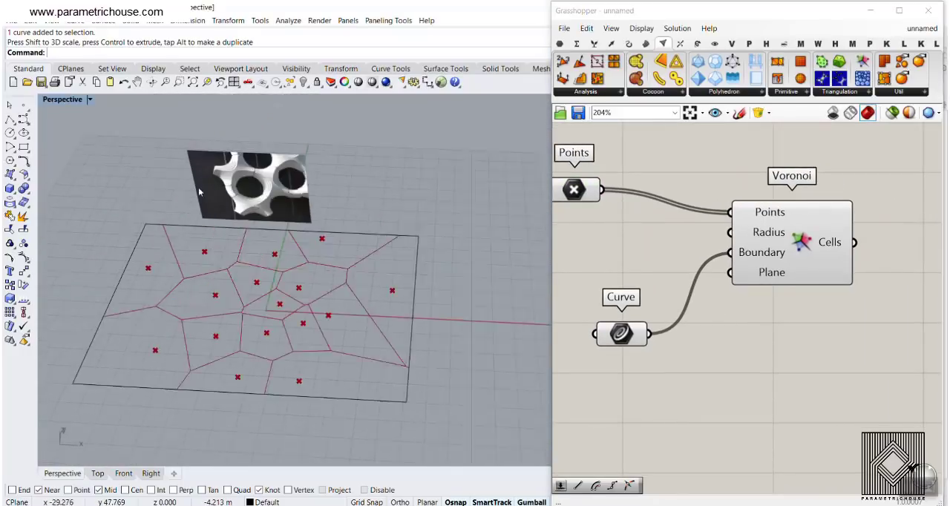
scroll(267, 178, up, 3)
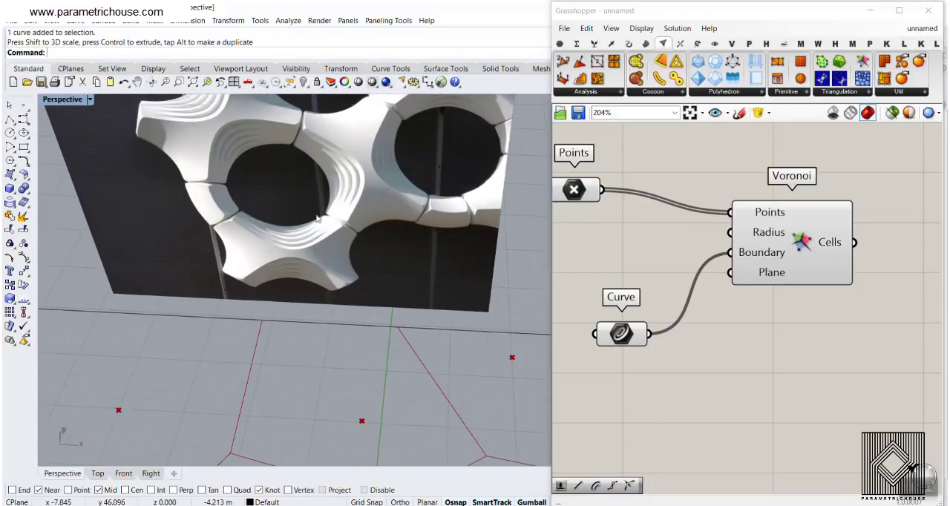
scroll(260, 236, down, 4)
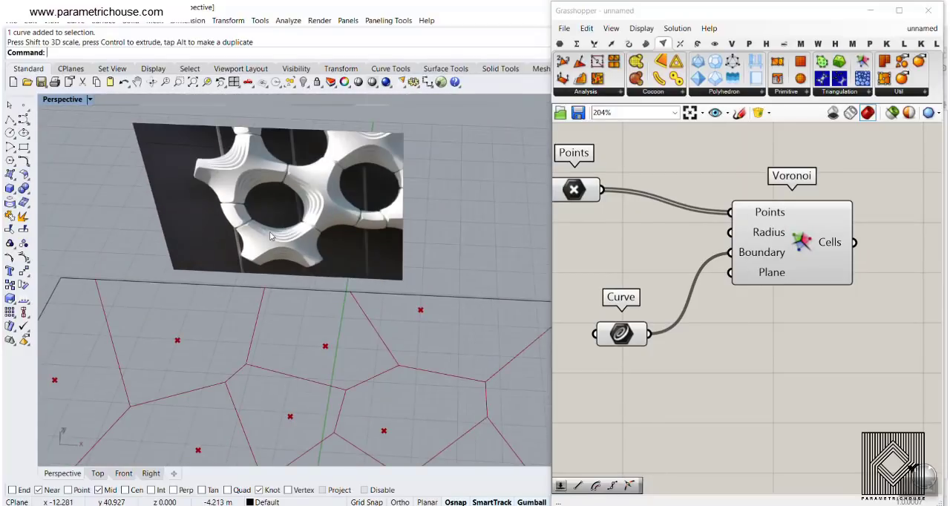
click(94, 476)
scroll(307, 314, up, 5)
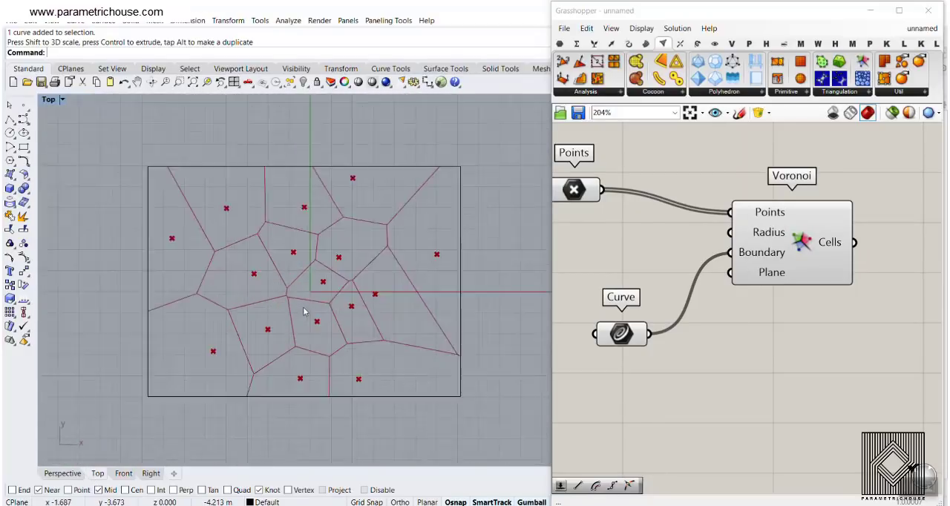
click(73, 473)
scroll(240, 329, down, 7)
- Bake the Voronoi component's cells into Rhino
right_drag(732, 290, 650, 290)
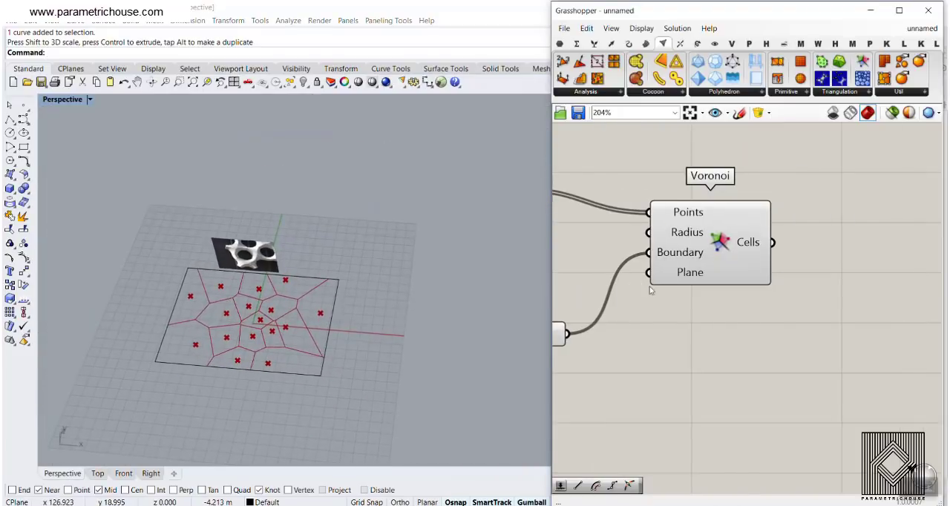
scroll(739, 260, down, 2)
right_drag(771, 266, 711, 266)
right_click(694, 246)
click(705, 267)
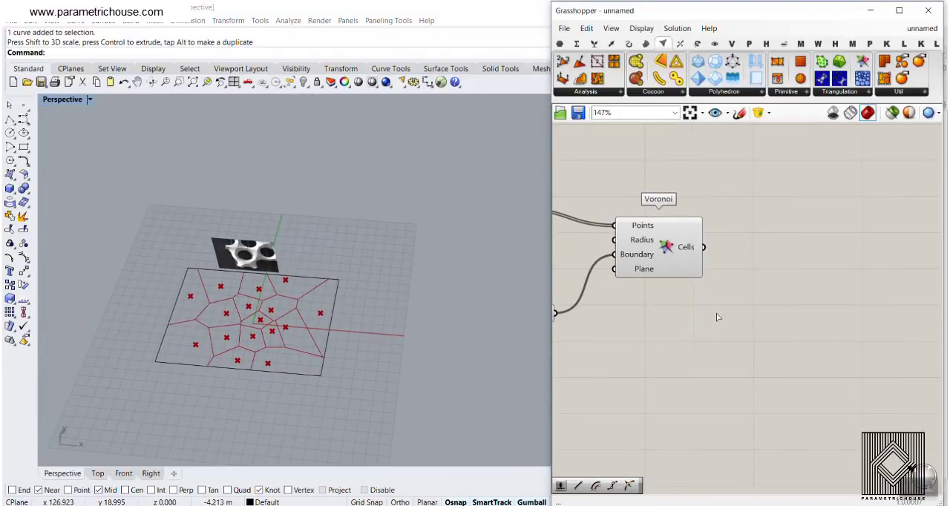
click(723, 377)
- Examine the baked cell outlines around the origin, and undo the bake
scroll(377, 288, up, 5)
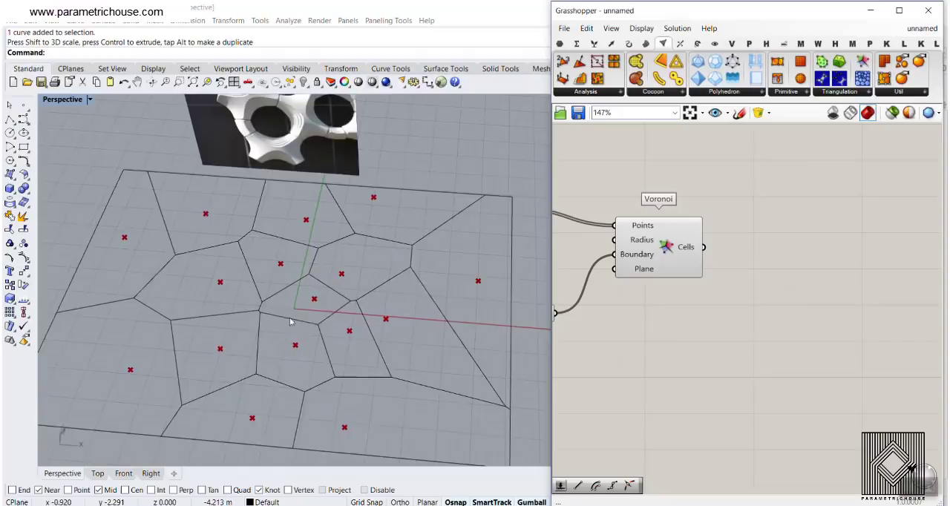
click(376, 285)
click(352, 303)
click(351, 254)
scroll(342, 255, down, 5)
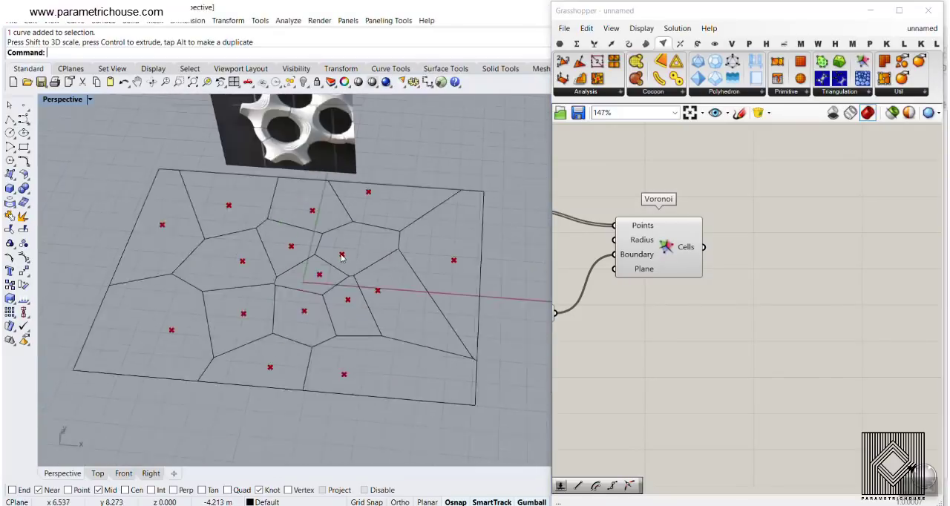
scroll(342, 257, down, 1)
key(ctrl+z)
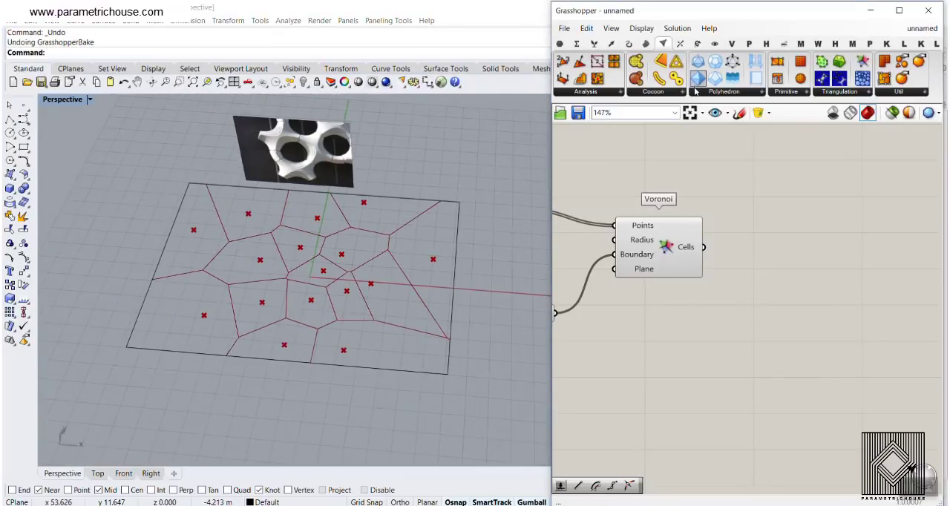
- Add a Control Polygon component beside Voronoi, connect Cells to its Curve input, and check the extracted cell corners
click(628, 43)
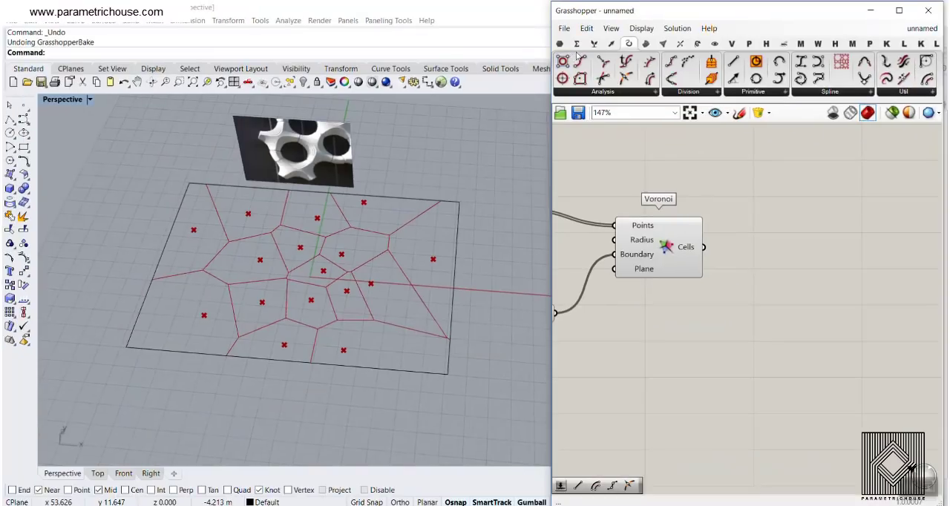
click(560, 72)
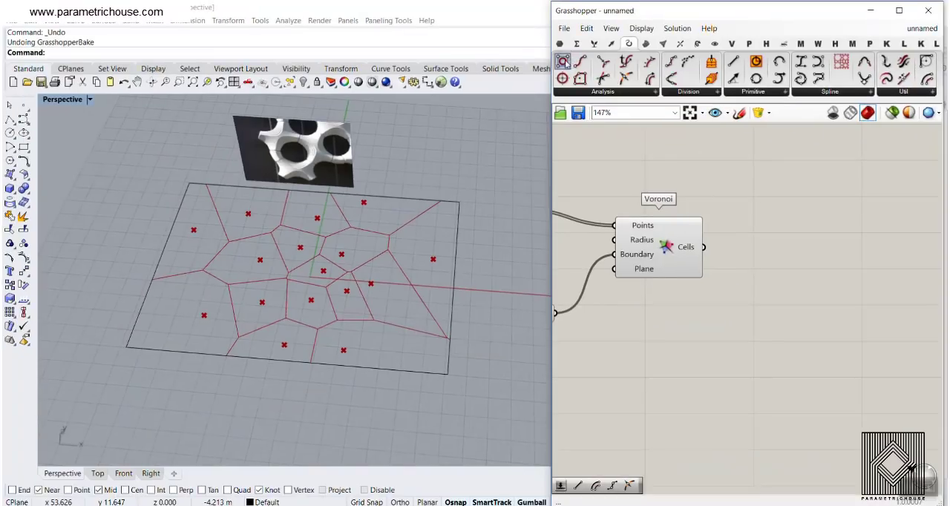
click(801, 259)
drag(704, 248, 764, 259)
right_drag(831, 268, 722, 254)
drag(724, 254, 690, 246)
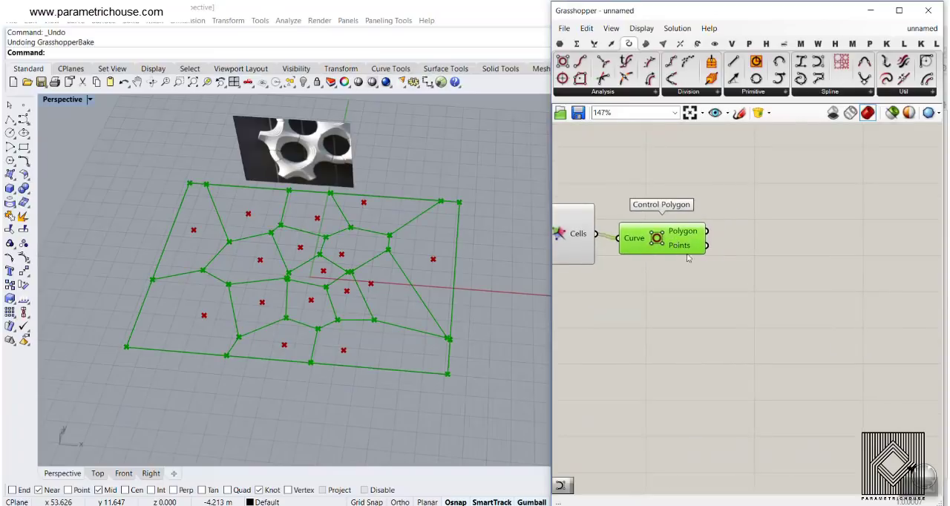
scroll(691, 246, up, 2)
scroll(285, 245, up, 5)
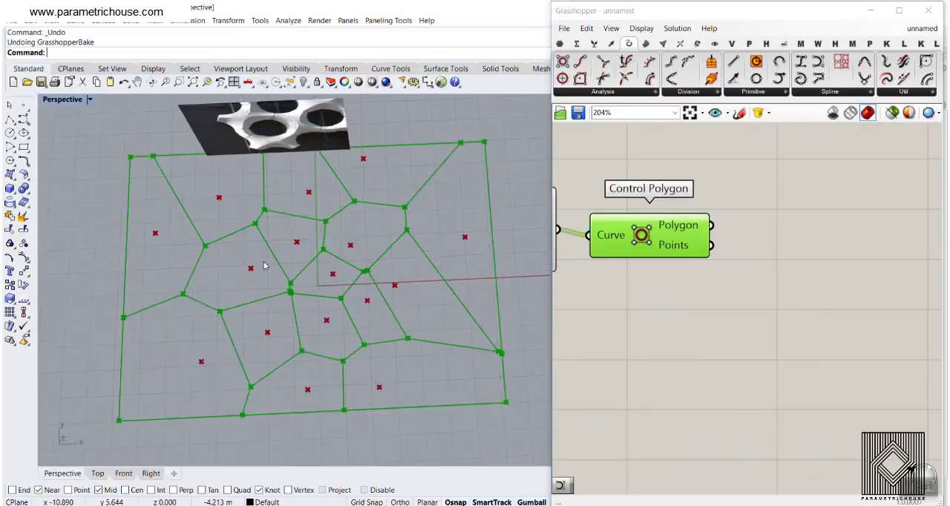
click(772, 207)
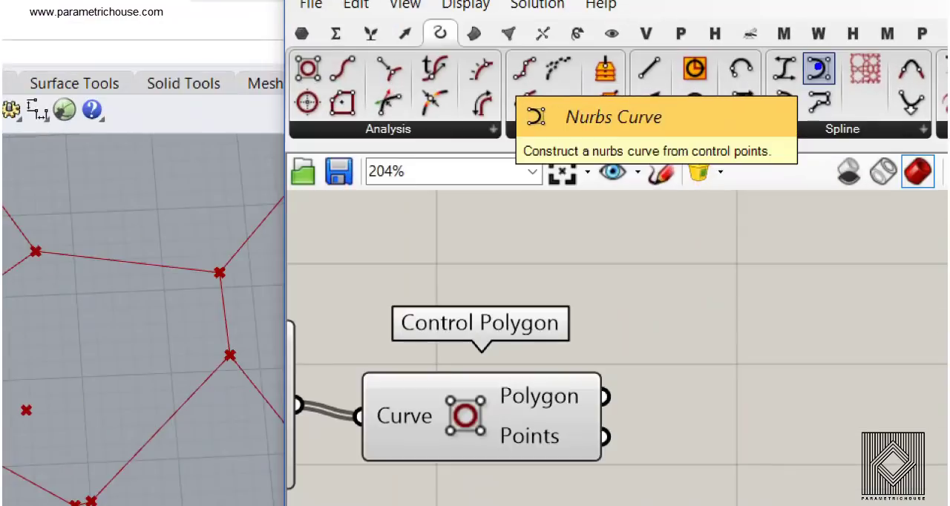
- Add a Nurbs Curve component, connect the Control Polygon Points to its Vertices input, and inspect the rounded cell curves
drag(818, 65, 823, 292)
scroll(846, 291, up, 2)
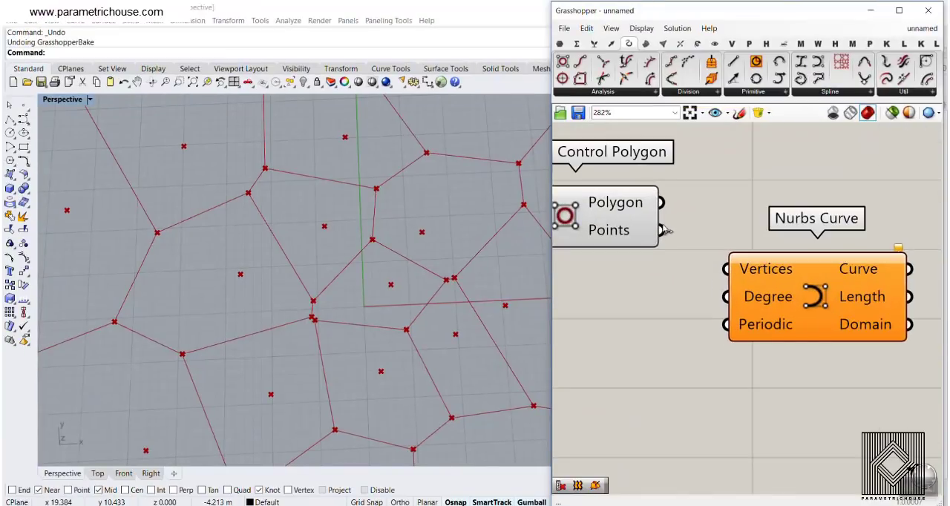
drag(663, 230, 726, 268)
shift+right_drag(386, 282, 352, 265)
scroll(338, 261, down, 4)
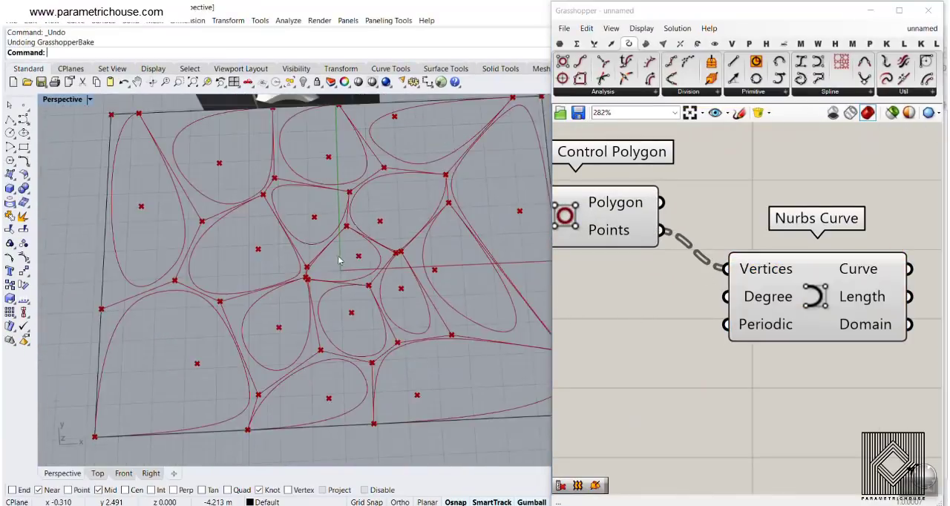
scroll(338, 260, up, 4)
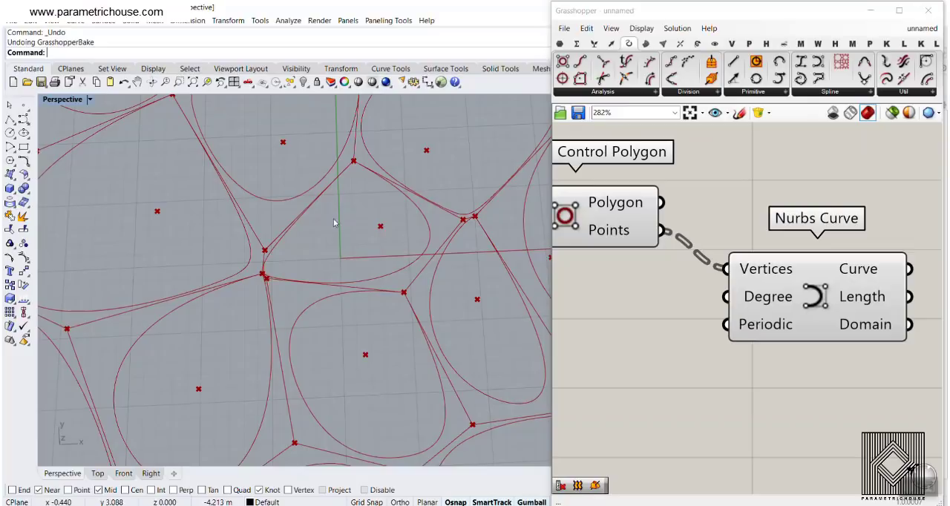
scroll(334, 223, down, 4)
scroll(368, 356, up, 4)
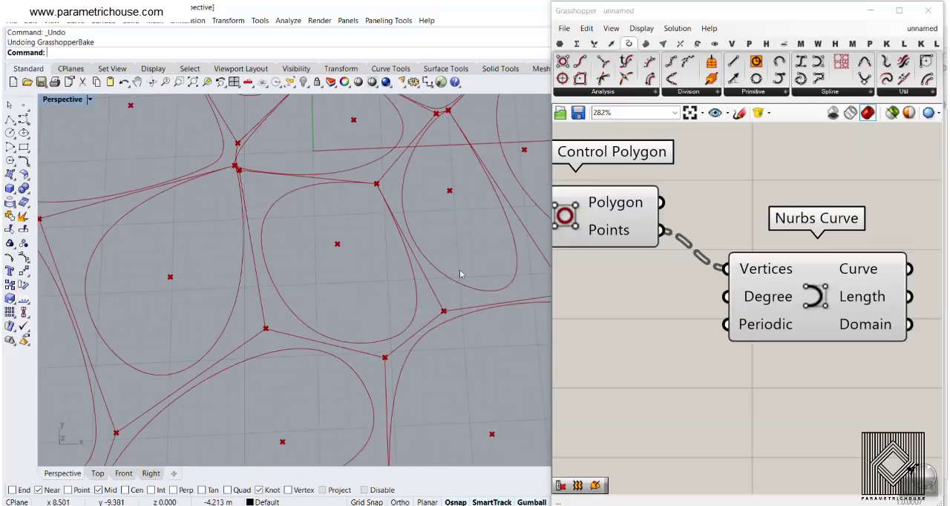
- Make room between Control Polygon and Nurbs Curve, and add a Cull Index component there
right_drag(701, 282, 656, 288)
drag(740, 291, 822, 278)
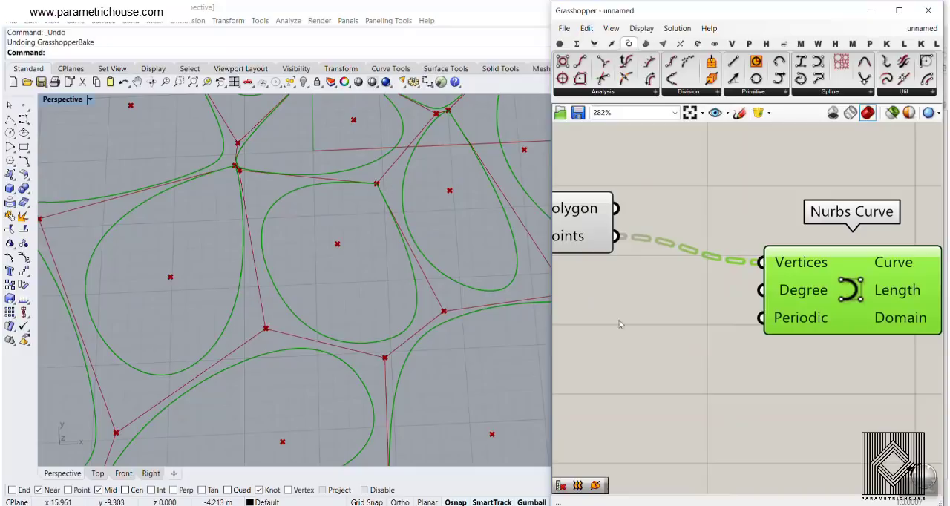
double_click(674, 297)
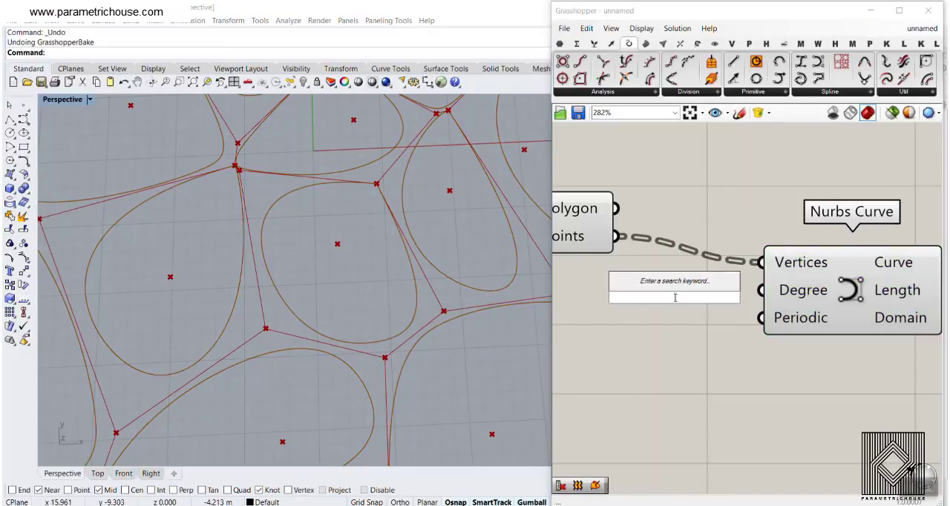
text(cull)
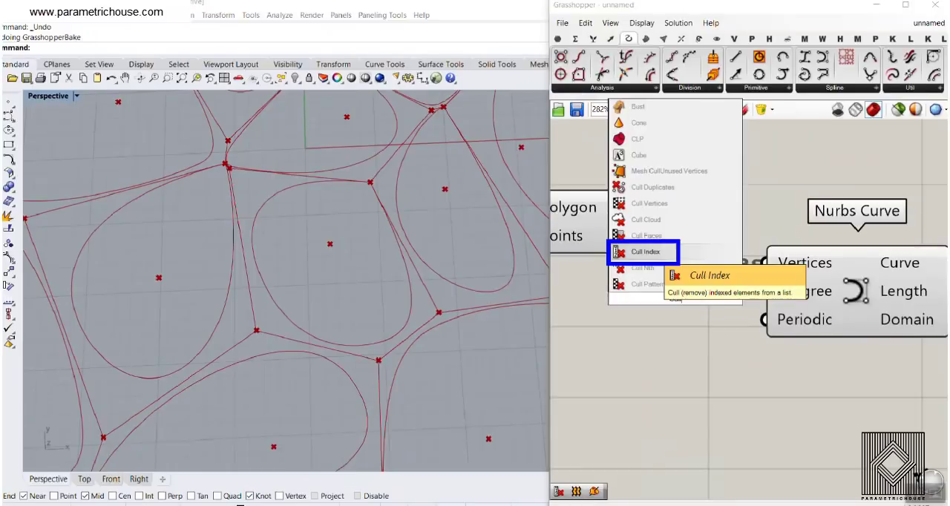
click(720, 410)
double_click(720, 410)
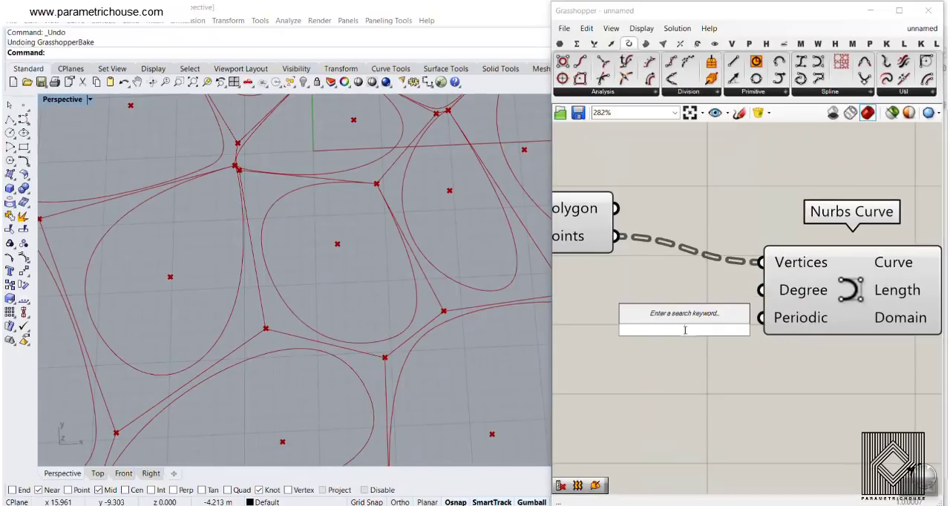
text(cull)
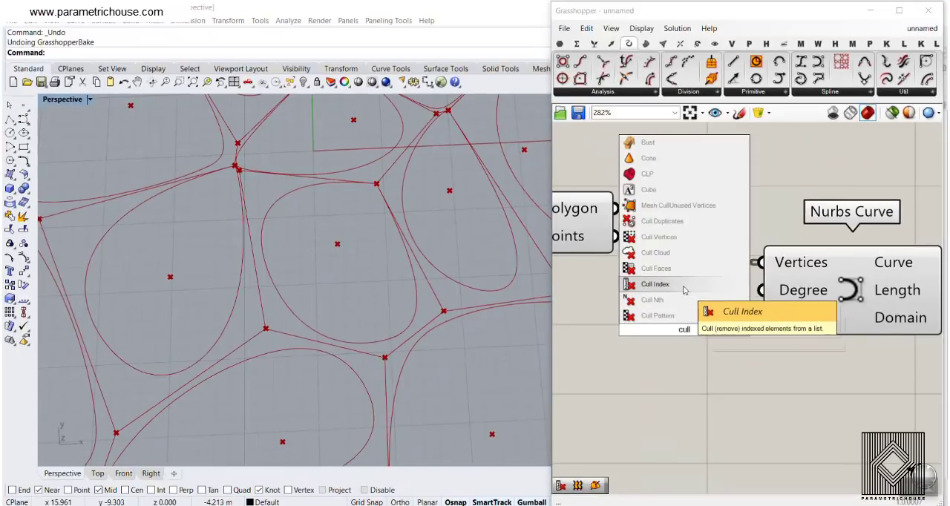
click(684, 290)
- Connect the Control Polygon Points to the List input of Cull Index, and feed the culled list into the Nurbs Curve Vertices
drag(615, 236, 610, 301)
drag(780, 293, 826, 293)
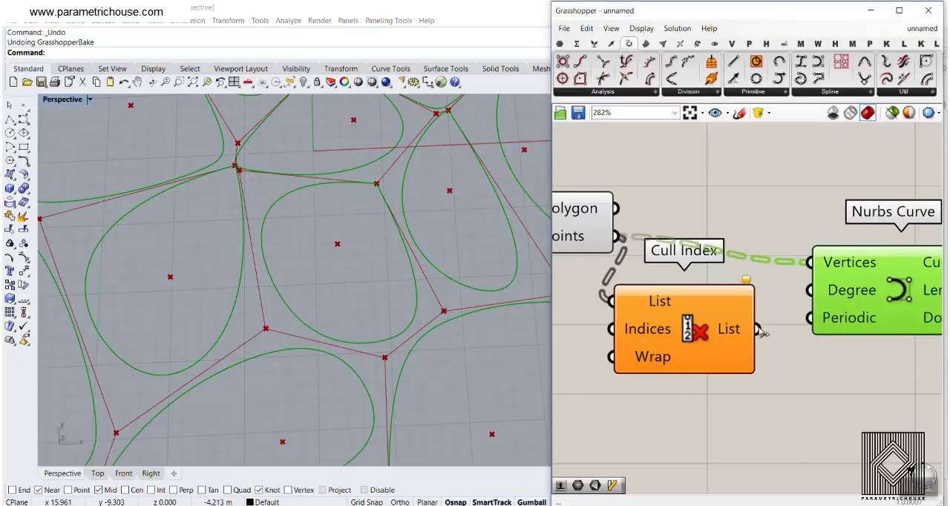
drag(758, 329, 809, 264)
scroll(802, 248, down, 3)
drag(733, 279, 753, 245)
drag(848, 272, 901, 270)
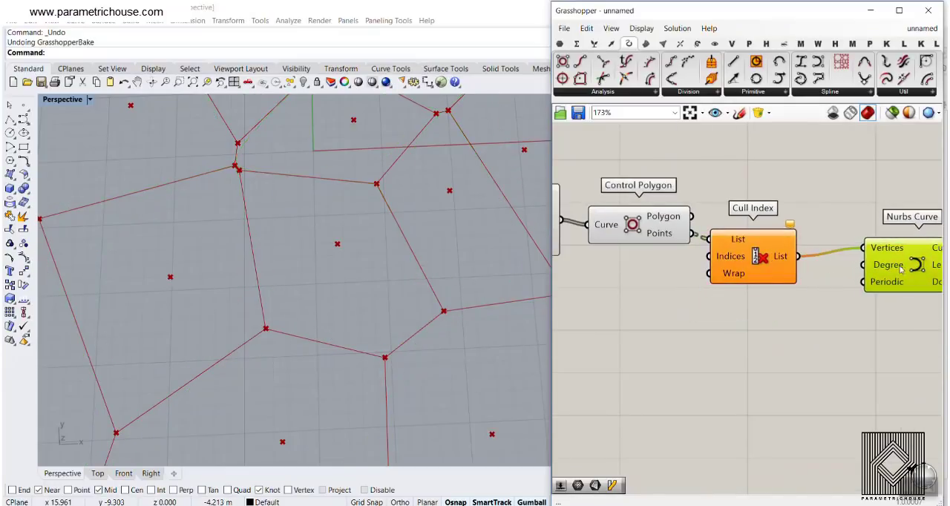
- Add an integer number slider set to 0 and connect it to the Indices input of Cull Index
click(773, 273)
scroll(775, 273, up, 2)
double_click(614, 289)
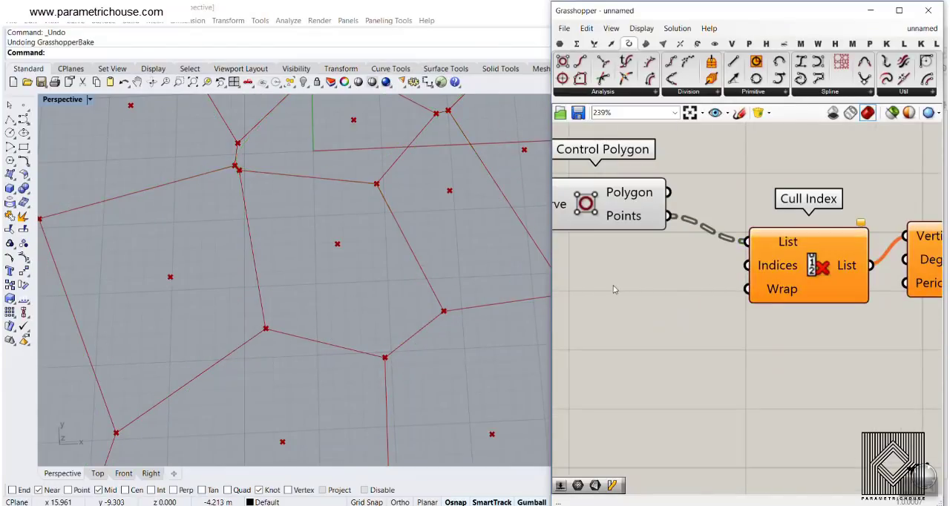
text(0)
key(Return)
drag(691, 295, 746, 265)
click(735, 292)
shift+right_drag(268, 298, 228, 295)
scroll(228, 297, down, 4)
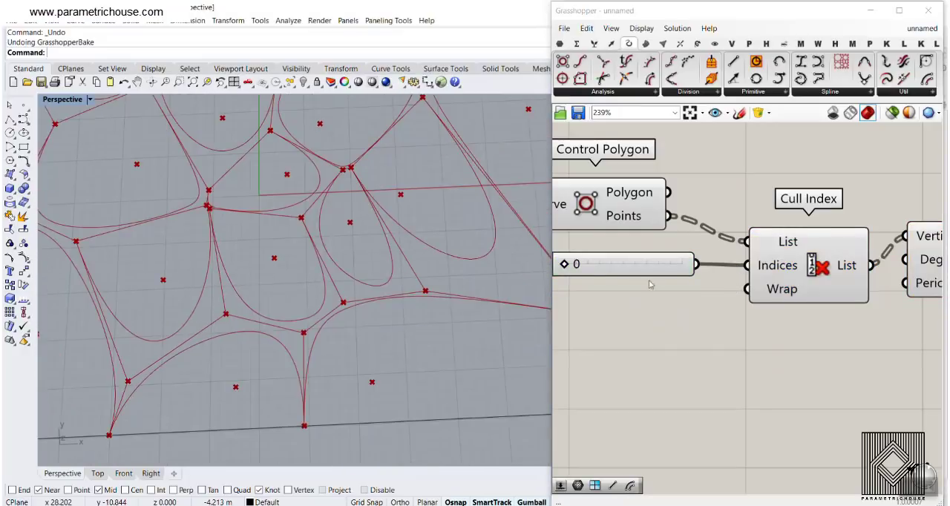
- Set the Periodic input of Nurbs Curve to True and check the closed cell curves
right_drag(738, 287, 588, 265)
right_drag(790, 263, 730, 253)
drag(729, 236, 743, 263)
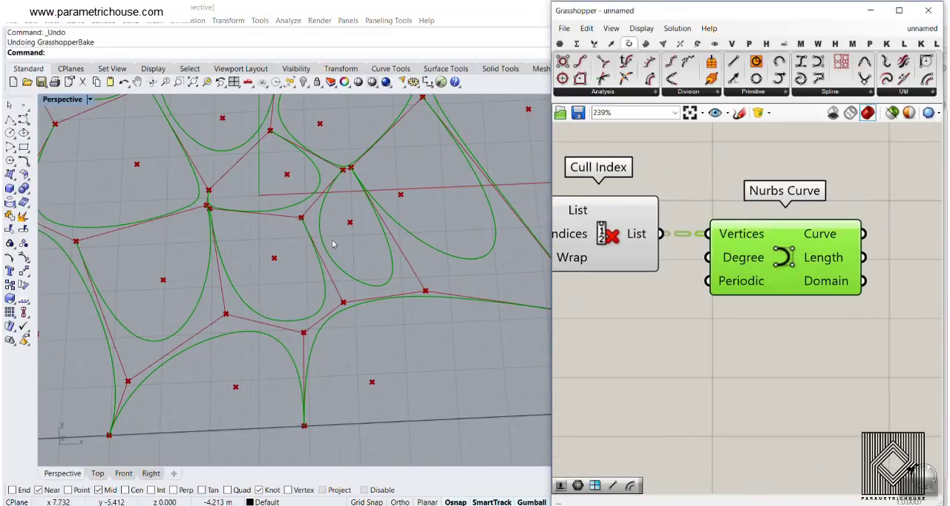
right_click(735, 283)
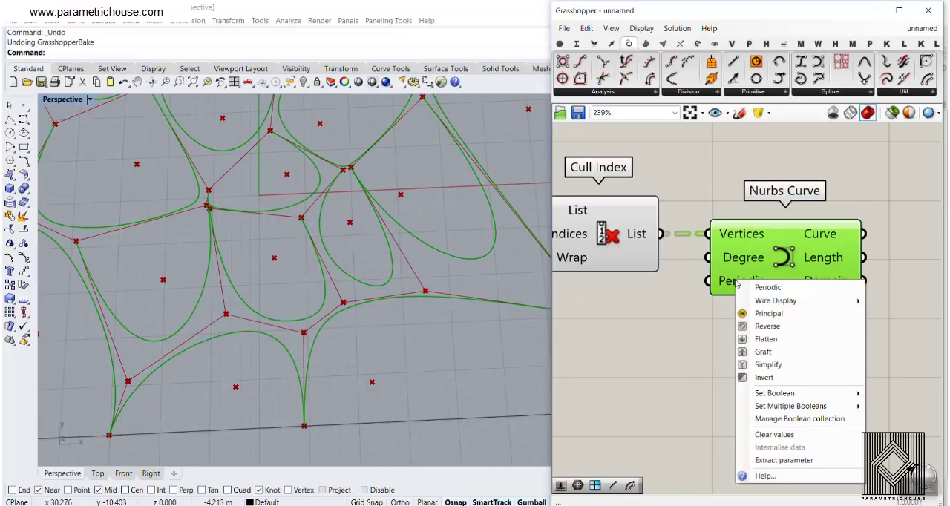
mouse_move(839, 394)
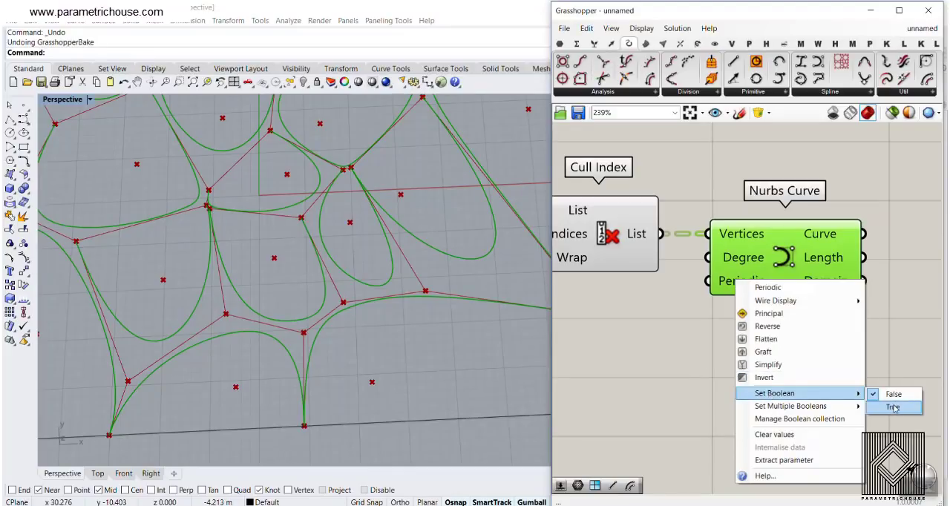
click(892, 407)
scroll(296, 263, down, 4)
scroll(262, 250, up, 3)
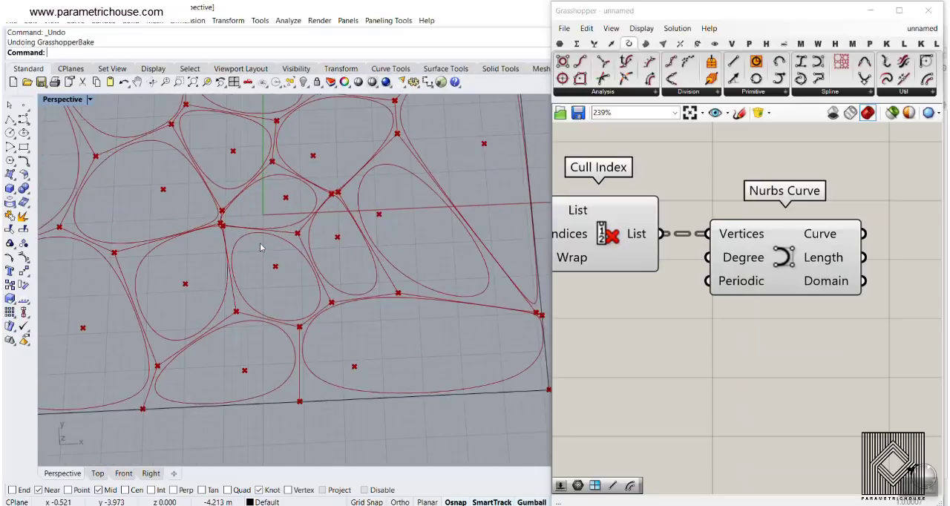
- Add an Offset Curve component after Nurbs Curve and connect the Nurbs Curve output to its Curve input
right_drag(737, 231, 633, 240)
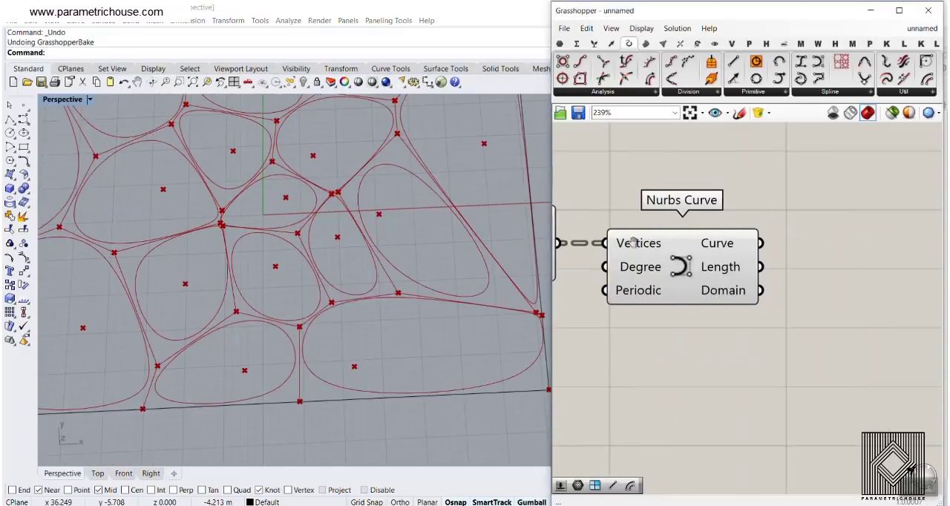
double_click(851, 257)
text(of)
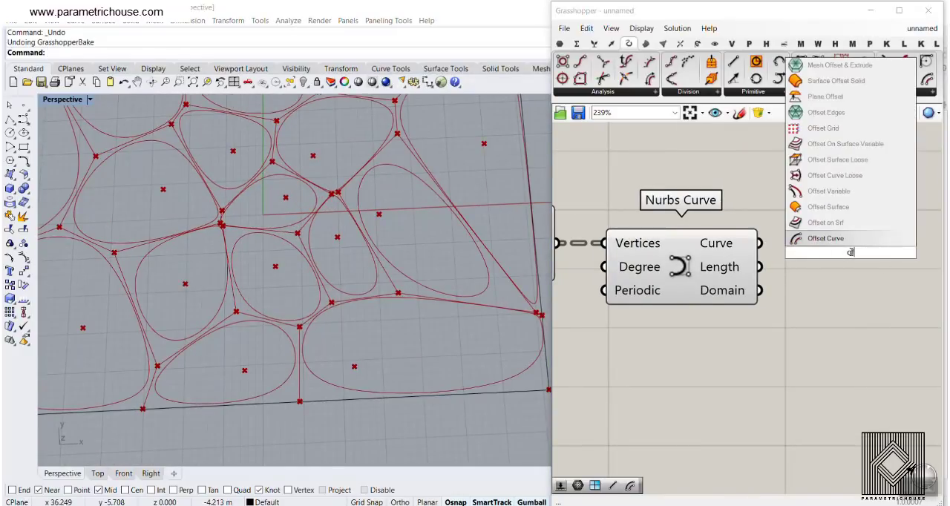
click(839, 237)
right_drag(804, 281, 615, 204)
drag(659, 182, 729, 241)
right_drag(729, 242, 812, 272)
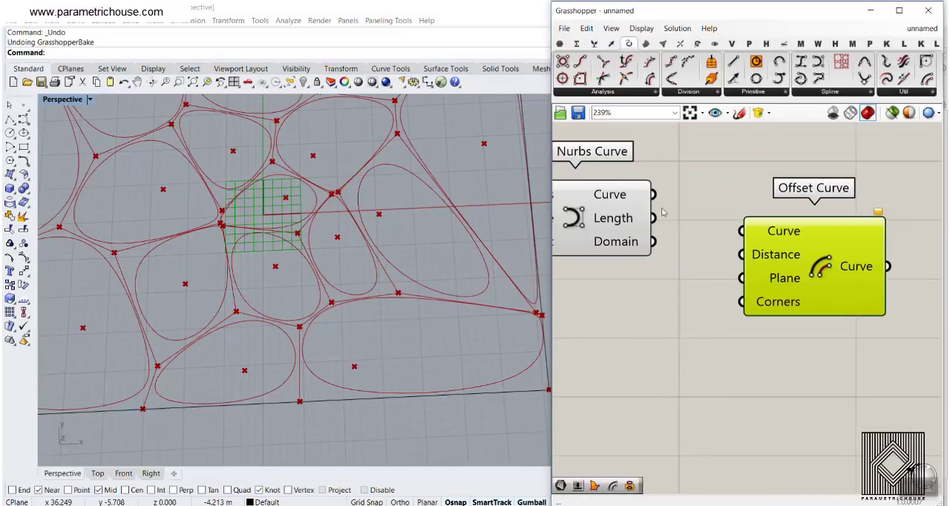
drag(654, 196, 734, 233)
scroll(675, 253, down, 2)
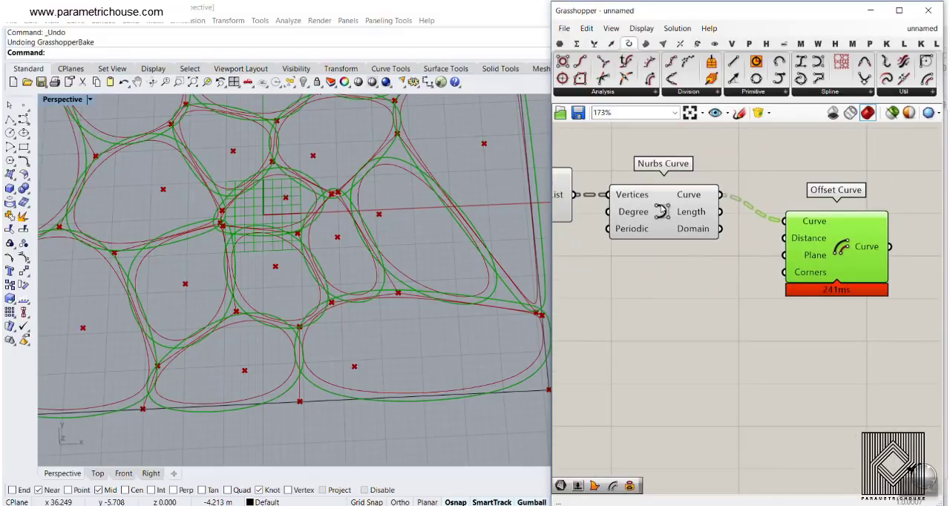
- Turn off the preview of the Nurbs Curve component and inspect the offset curves around the cells
right_click(660, 211)
click(687, 231)
scroll(384, 216, up, 3)
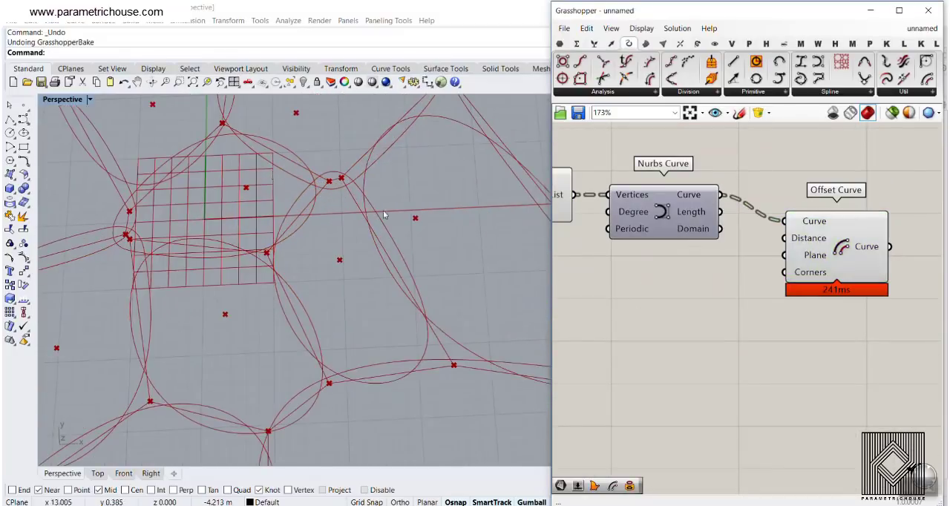
- Apply the expression -x to the Distance input of Offset Curve
scroll(803, 237, up, 3)
right_click(803, 241)
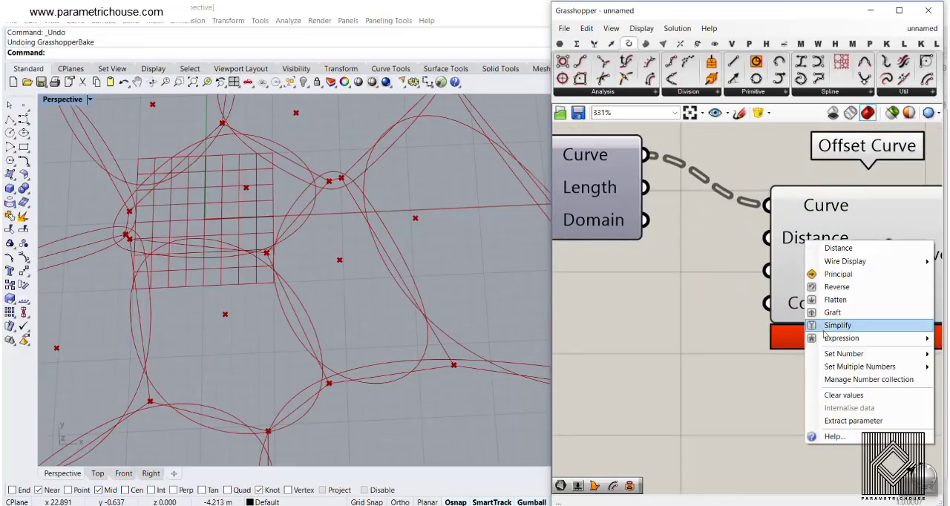
mouse_move(835, 338)
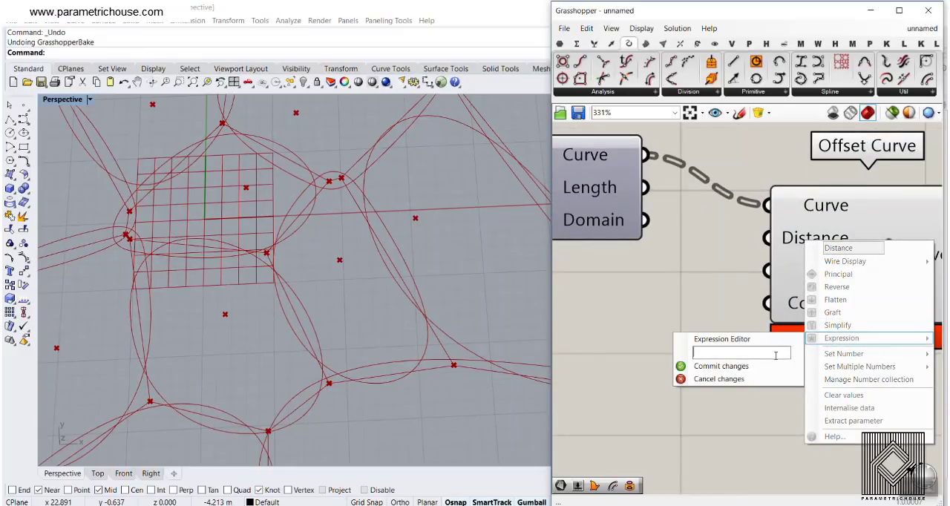
text(-x)
click(765, 366)
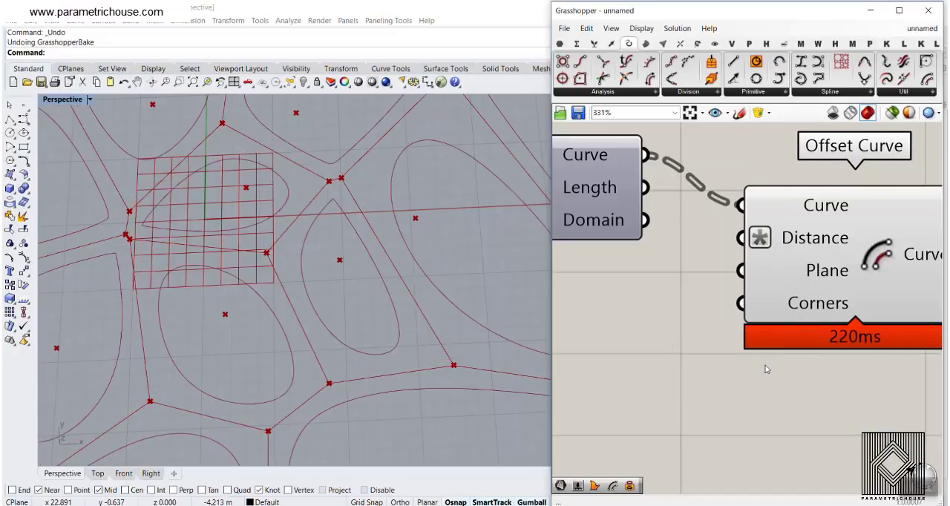
- Add a decimal number slider, connect it to the Offset Curve Distance, and set it to 1.40
scroll(754, 316, down, 3)
double_click(655, 321)
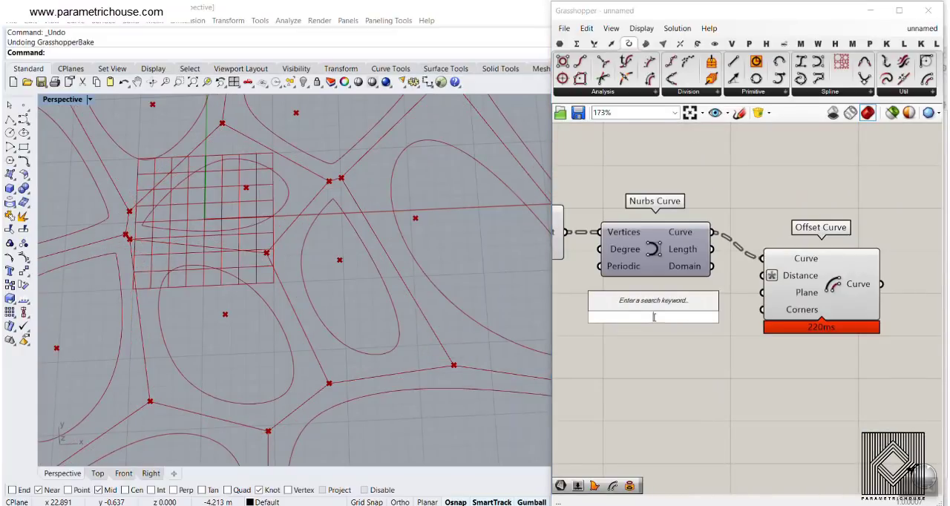
text(1.25)
key(Return)
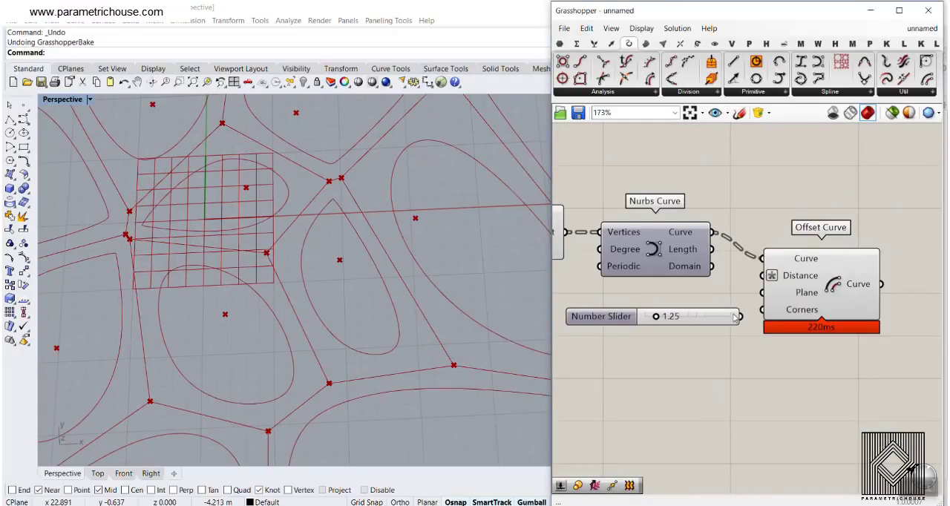
scroll(735, 318, up, 1)
drag(742, 317, 768, 268)
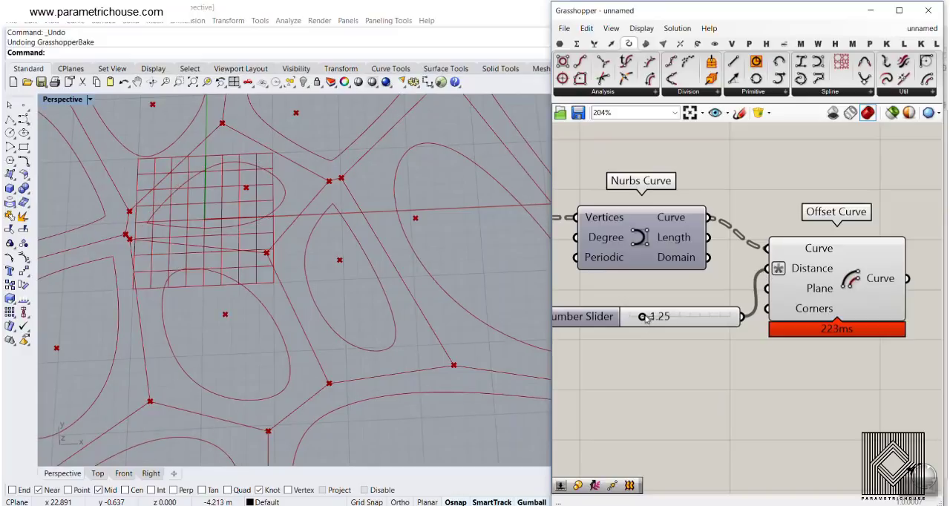
drag(654, 318, 654, 318)
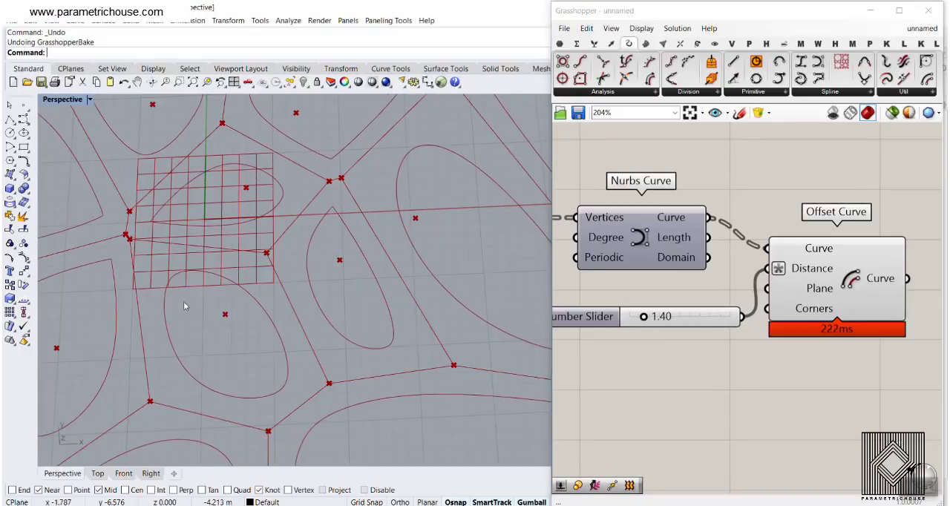
- Examine the corners of the inward offset curves for sharp kinks, especially near closely spaced cell vertices
scroll(184, 301, down, 3)
scroll(273, 284, up, 6)
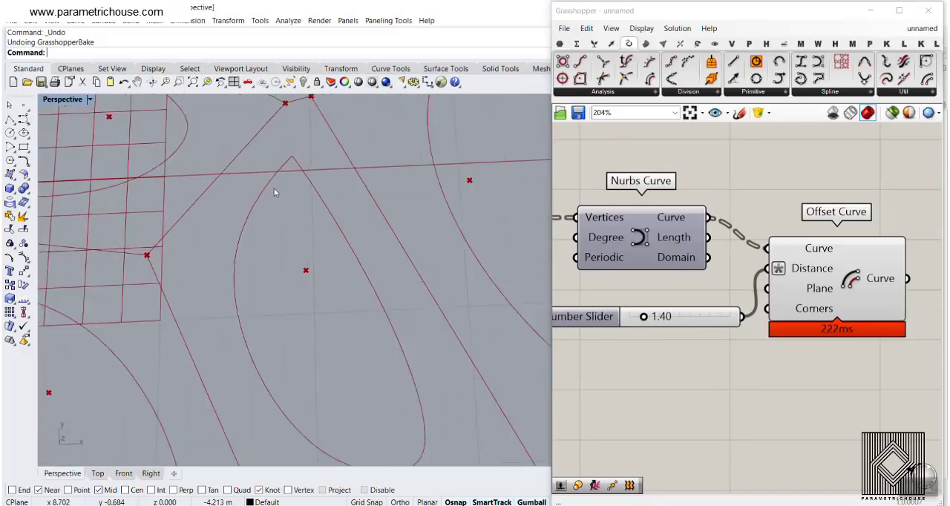
shift+right_drag(293, 220, 294, 273)
scroll(293, 166, up, 4)
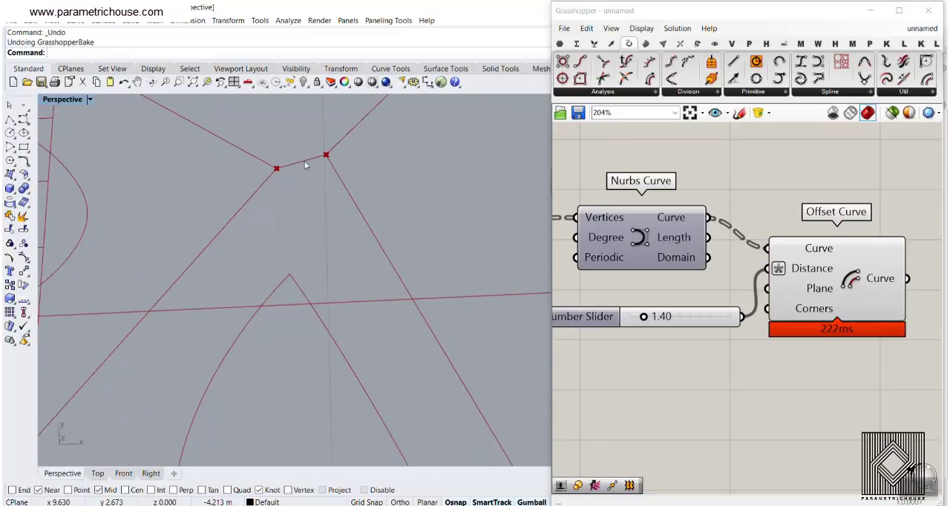
scroll(305, 165, down, 3)
scroll(293, 226, up, 4)
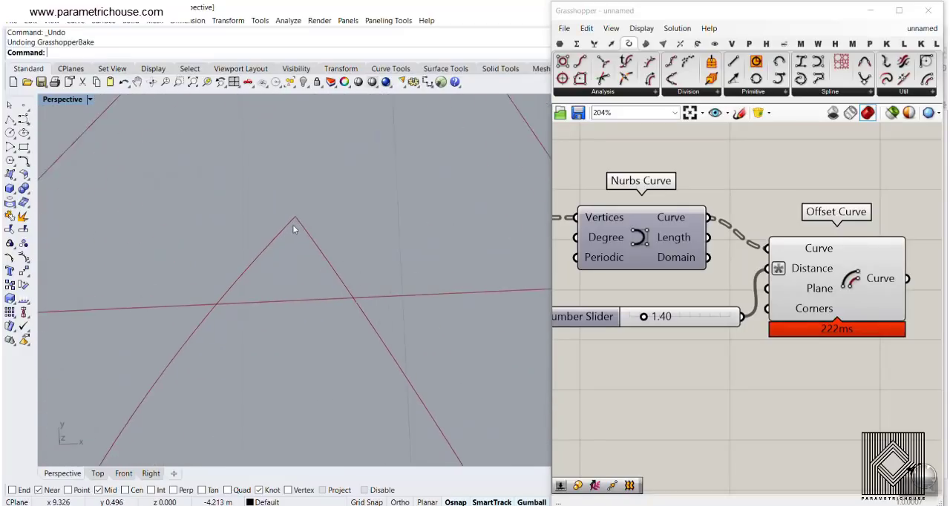
scroll(288, 238, down, 4)
scroll(290, 242, down, 5)
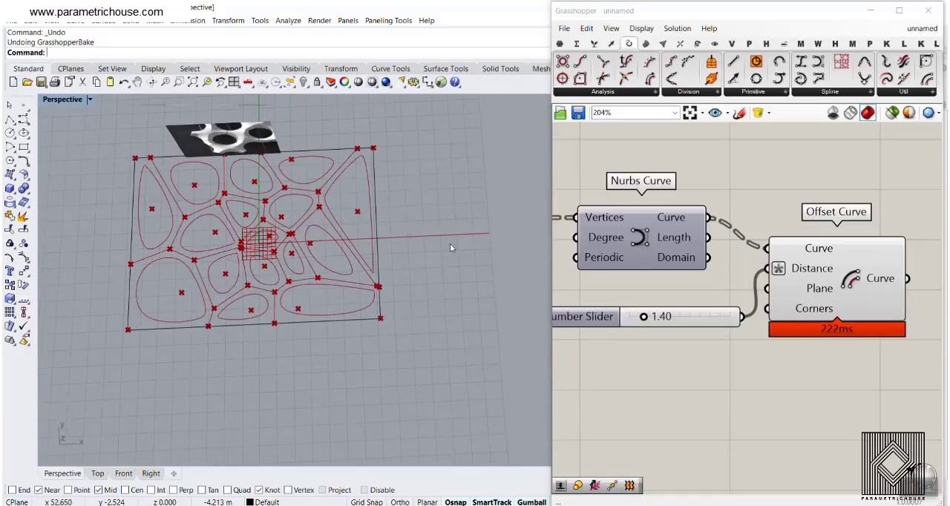
- Turn off the preview of the Offset Curve component
right_drag(853, 259, 724, 249)
right_click(693, 267)
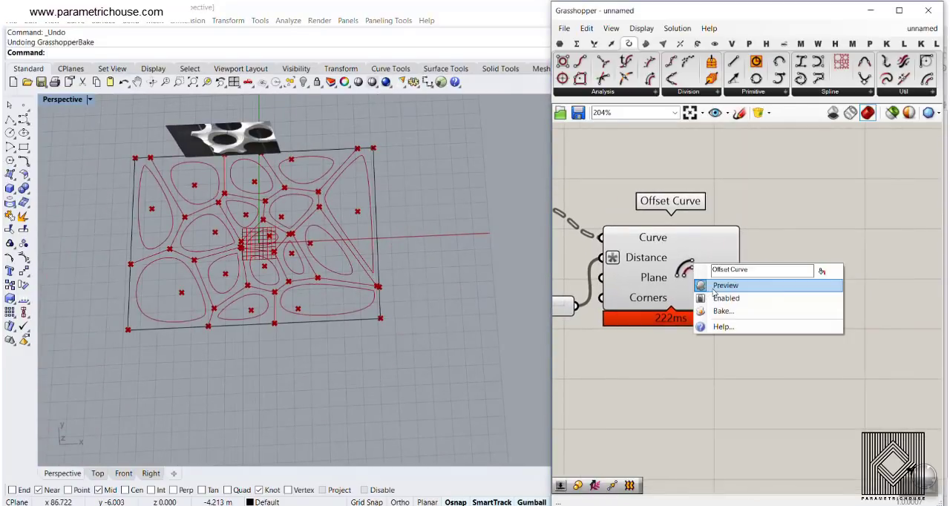
click(749, 281)
- Add a Rebuild Curve component after Offset Curve and connect the offset curves to its Curve input
double_click(843, 292)
text(reb)
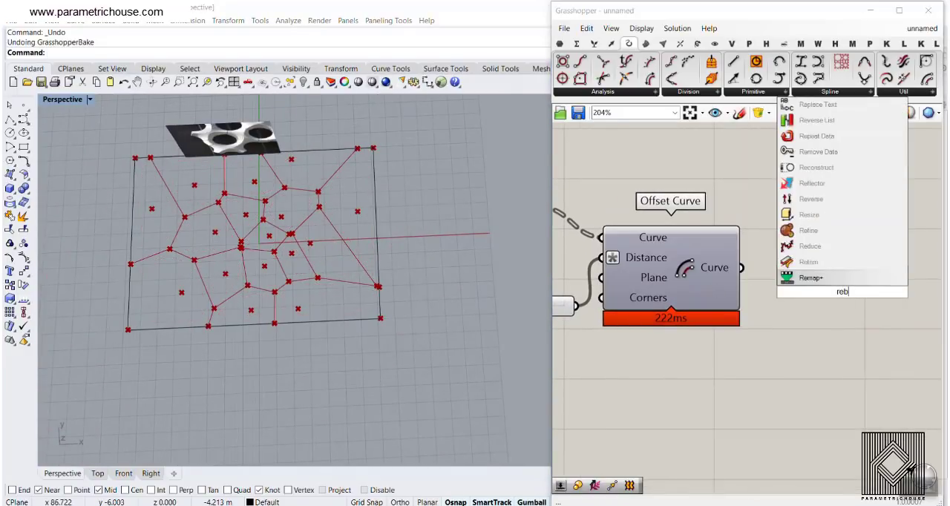
key(Return)
right_drag(837, 289, 772, 249)
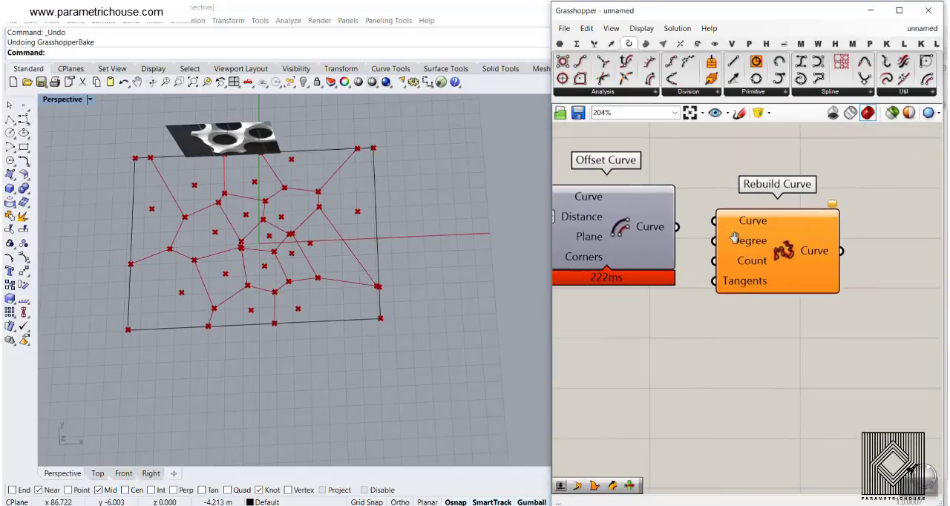
drag(677, 227, 713, 221)
drag(769, 251, 823, 311)
click(730, 349)
scroll(779, 304, up, 2)
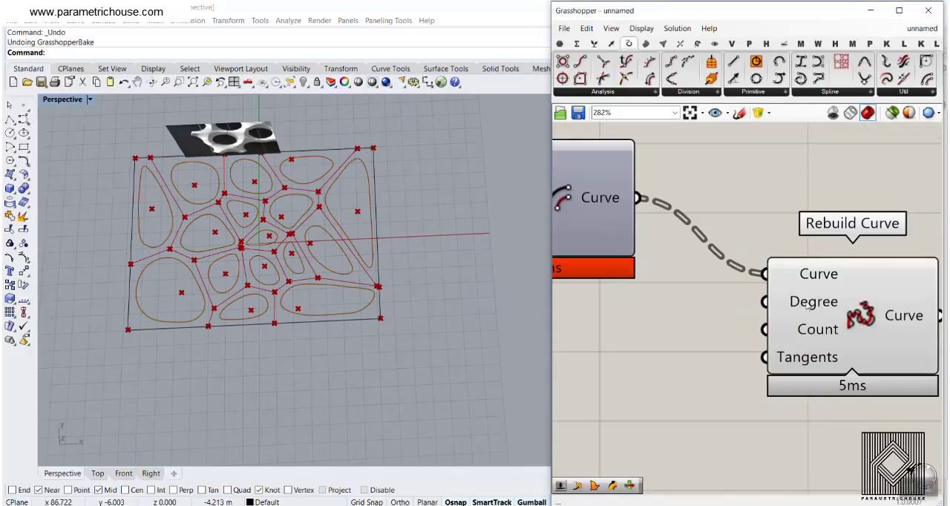
- Add an integer number slider set to 3 and connect it to the Degree input of Rebuild Curve
mouse_move(833, 305)
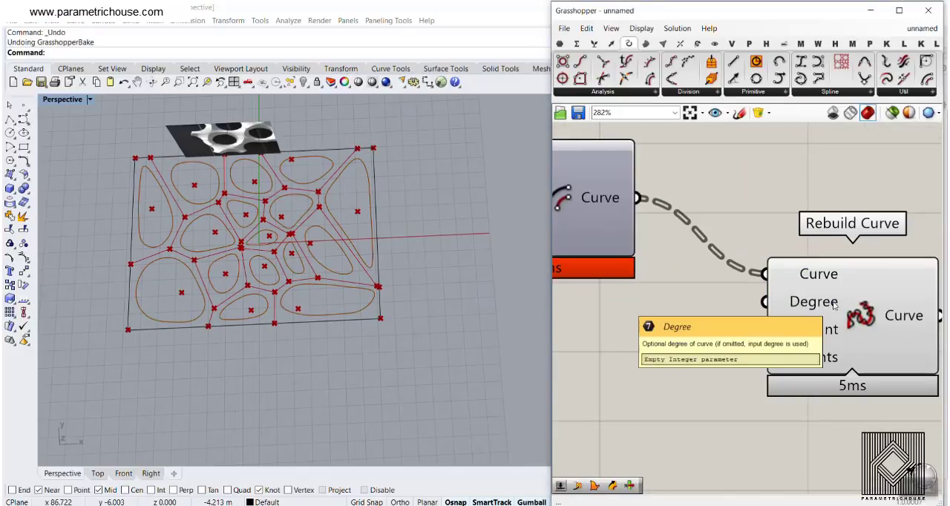
double_click(594, 326)
text(3)
key(Return)
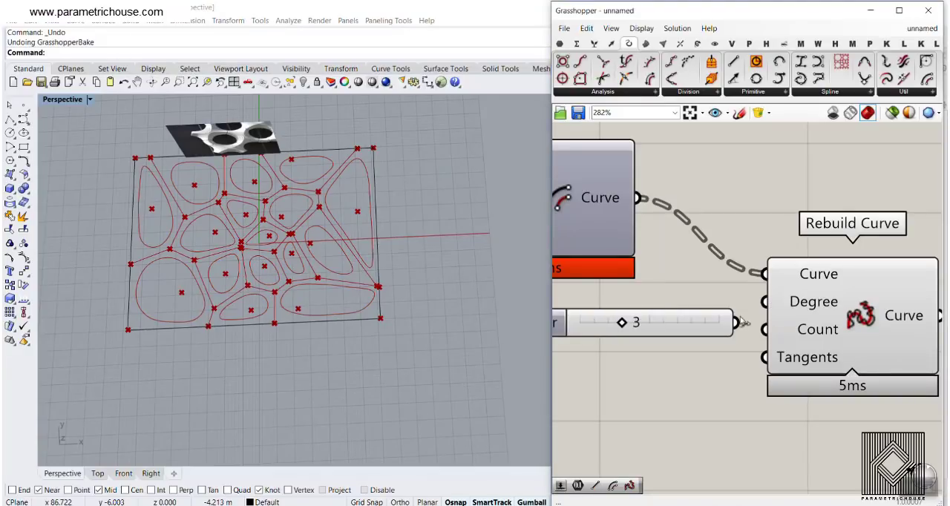
drag(740, 322, 764, 302)
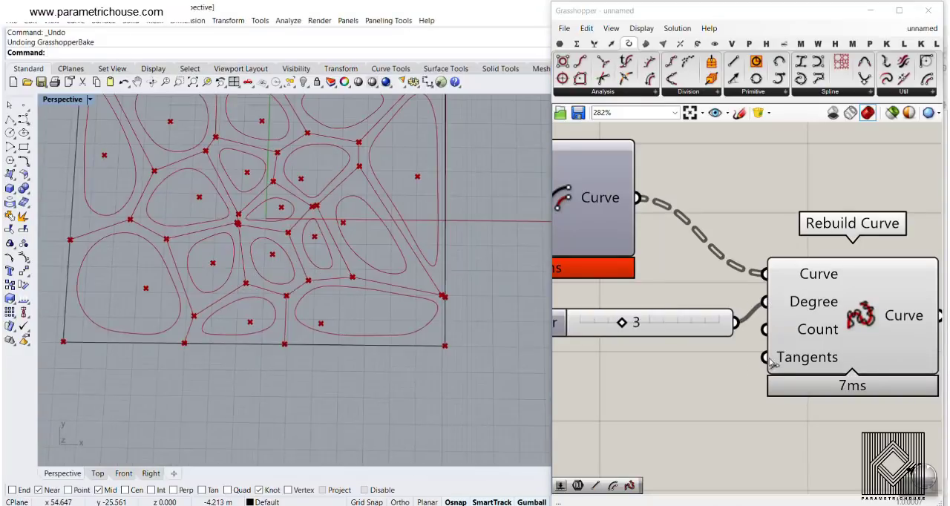
- Compare the rebuilt curves with the original offset curves by temporarily showing the Offset Curve preview
scroll(312, 298, up, 5)
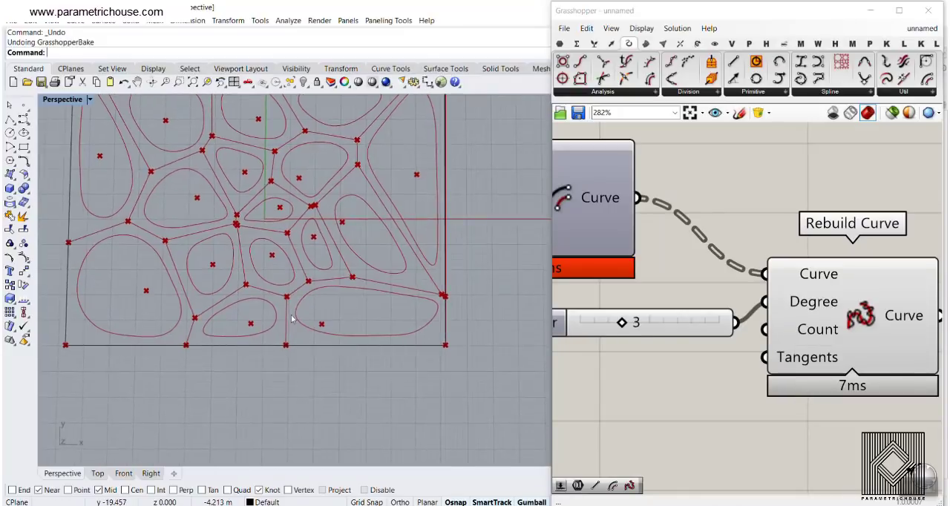
scroll(312, 298, down, 4)
scroll(199, 236, up, 6)
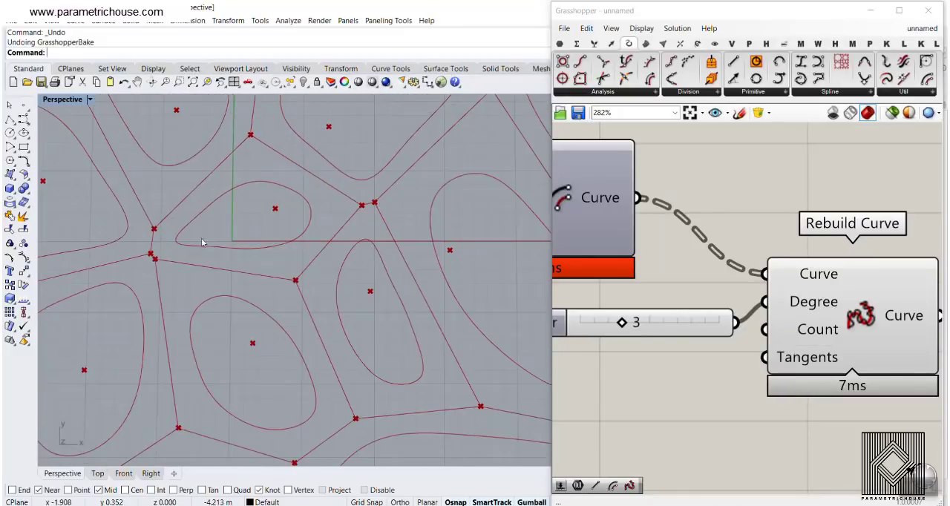
right_click(560, 194)
click(587, 213)
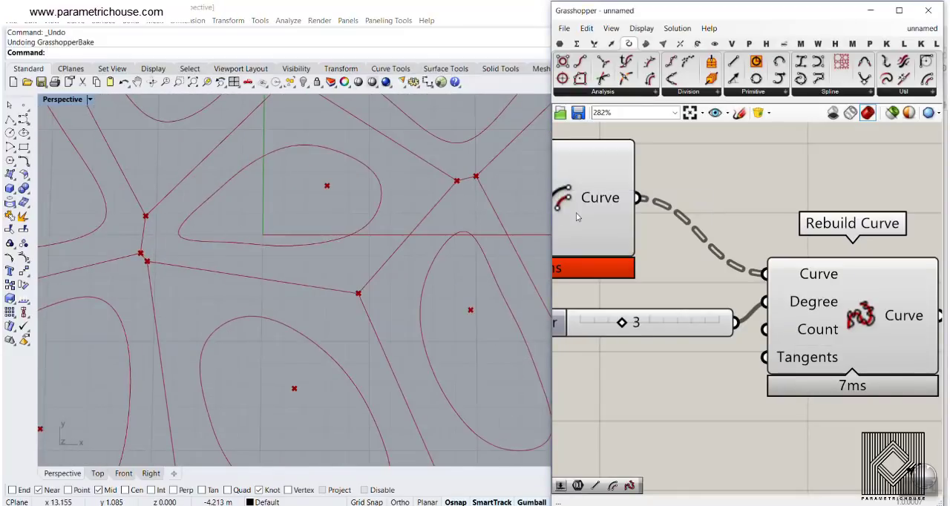
scroll(191, 213, up, 3)
scroll(349, 275, down, 5)
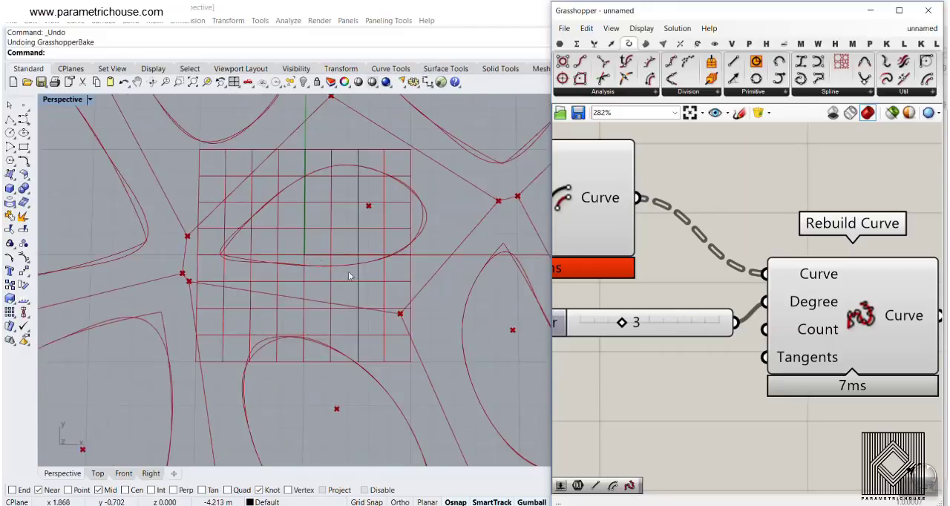
scroll(297, 259, up, 4)
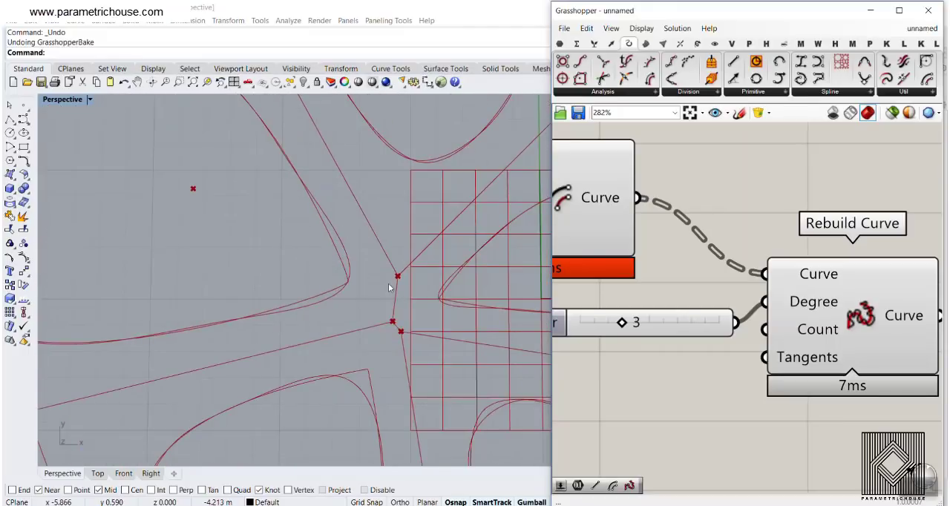
scroll(390, 282, down, 3)
right_click(573, 198)
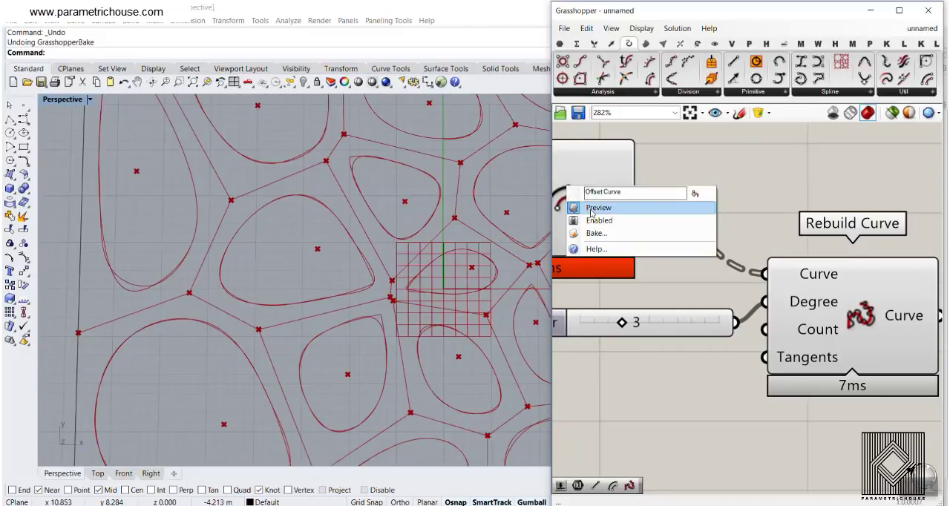
click(596, 208)
mouse_move(351, 286)
right_down()
mouse_move(329, 292)
mouse_move(347, 294)
right_up()
scroll(329, 292, down, 5)
scroll(347, 294, up, 3)
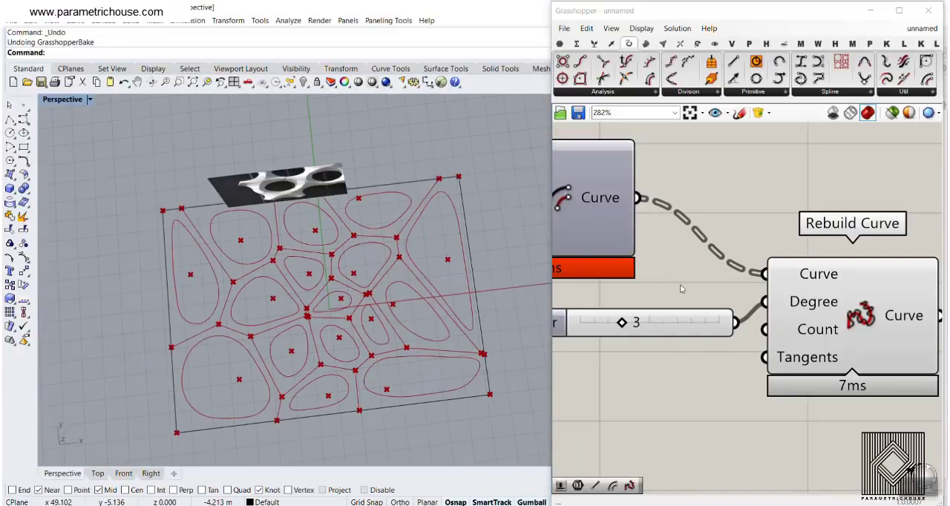
- Turn off the preview of all components in the definition, including the points, Voronoi cells and boundary curve
scroll(655, 284, down, 8)
drag(851, 345, 630, 249)
right_click(716, 212)
click(733, 229)
click(705, 245)
scroll(705, 257, up, 5)
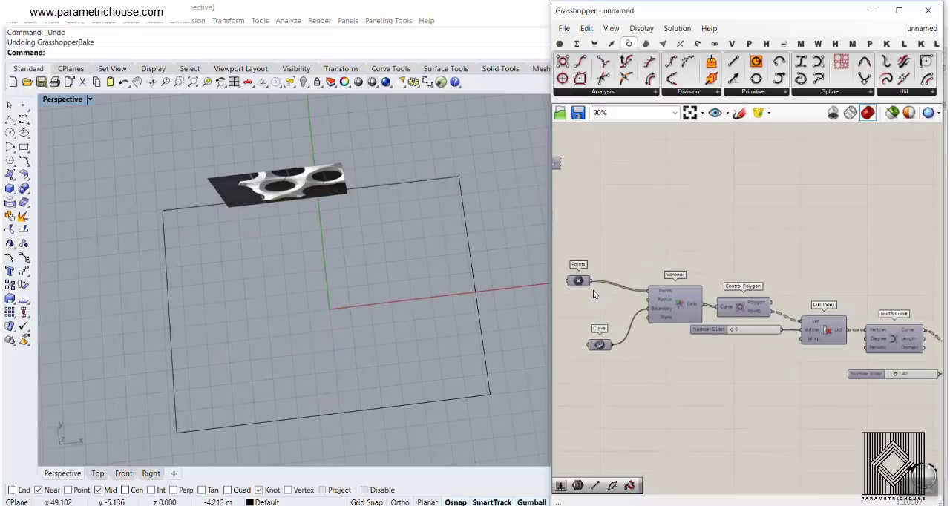
right_click(603, 346)
click(628, 283)
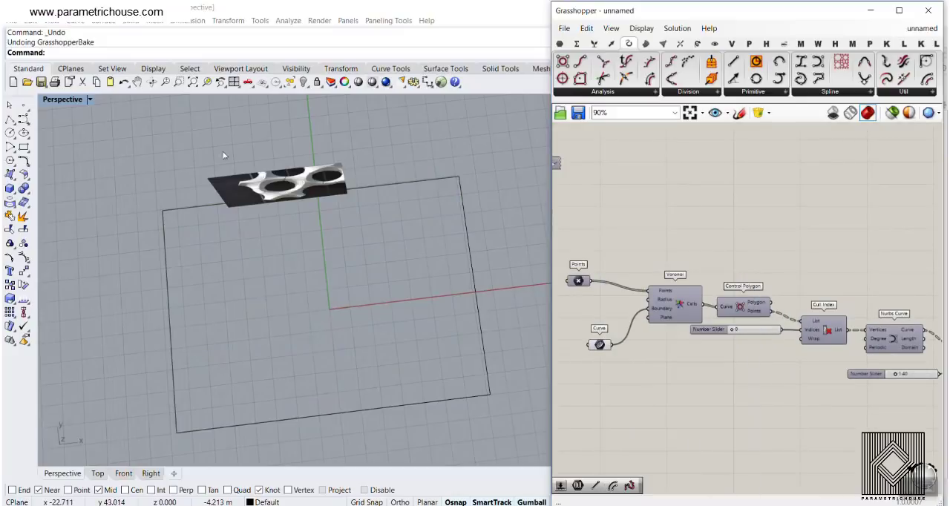
- Turn on the preview of only the Rebuild Curve component
click(192, 82)
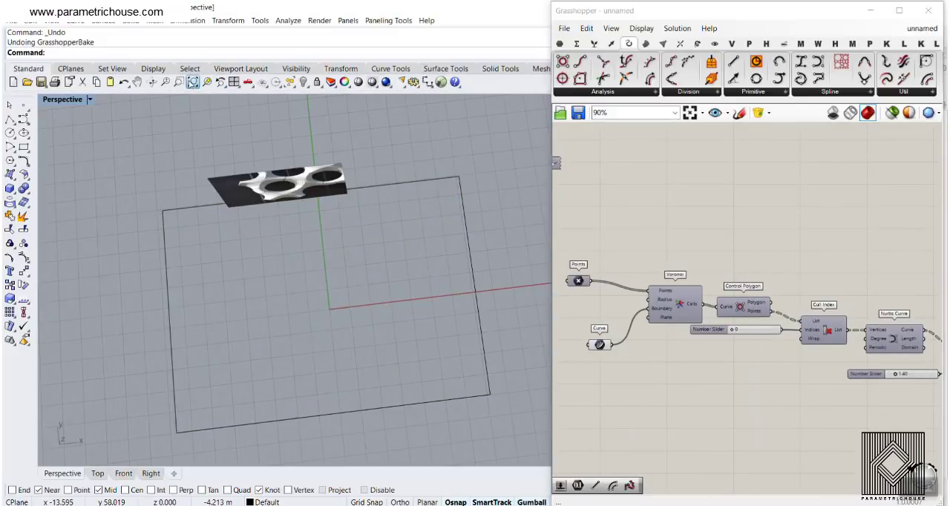
scroll(725, 258, down, 5)
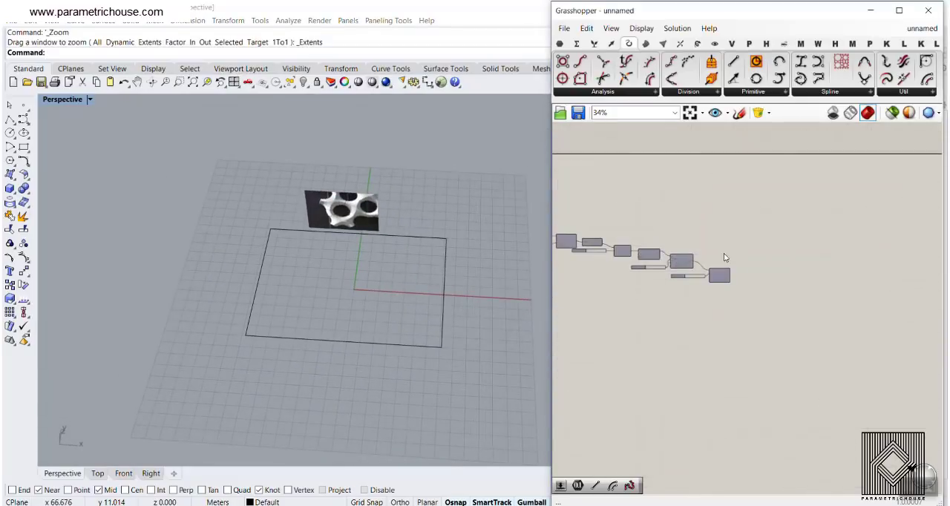
scroll(690, 271, up, 8)
right_click(686, 263)
click(708, 285)
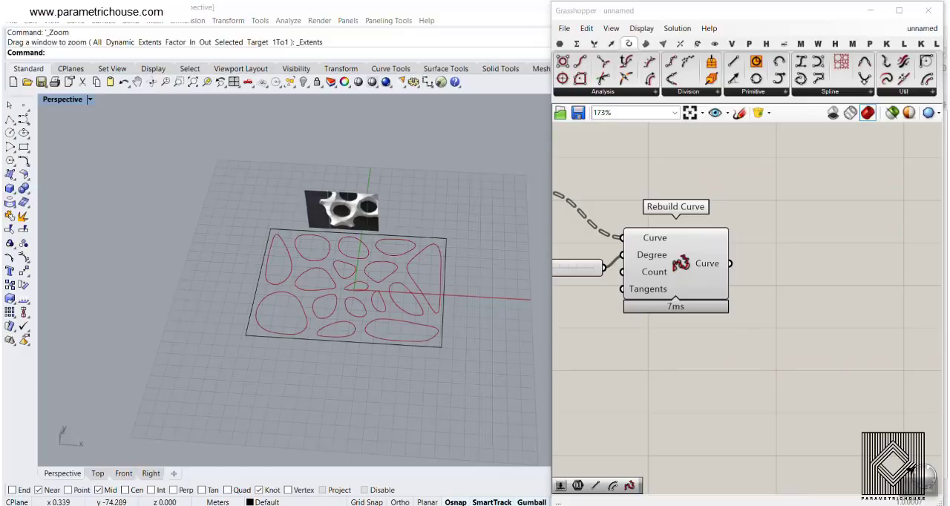
scroll(312, 282, up, 5)
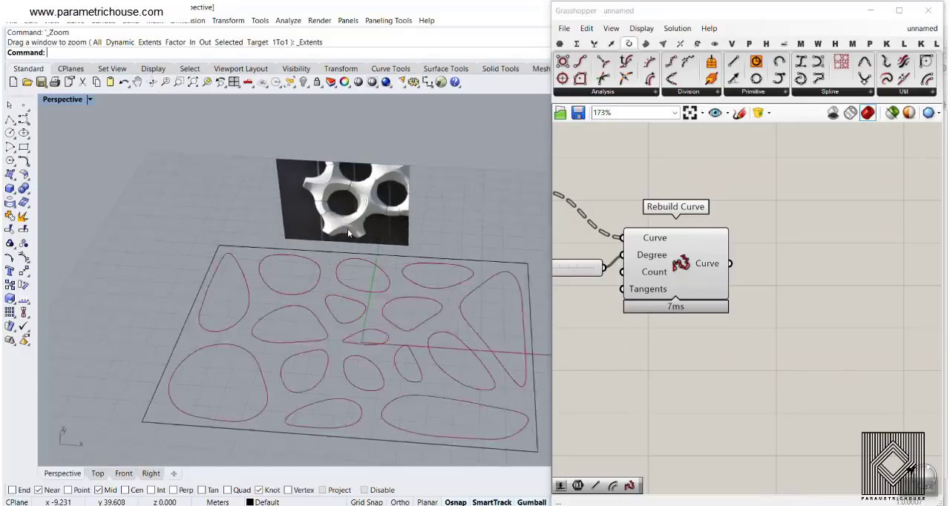
scroll(293, 282, down, 4)
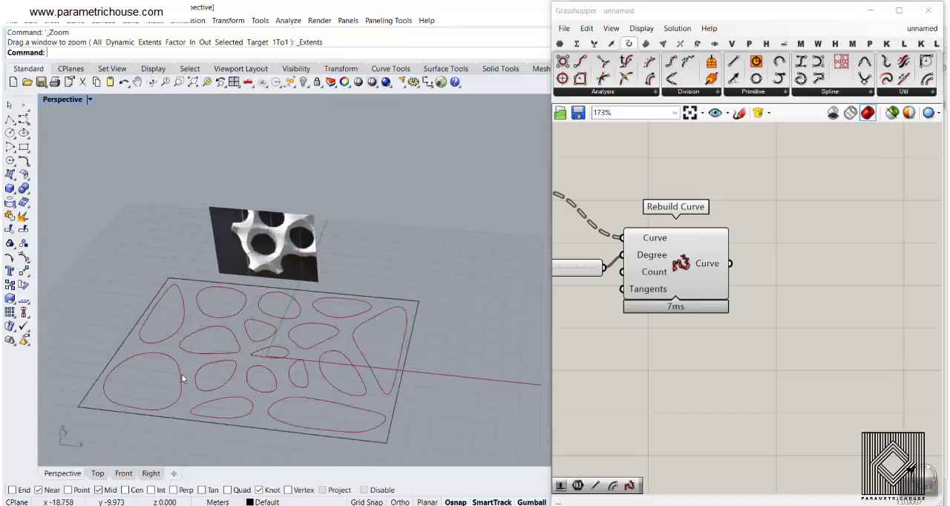
scroll(225, 319, up, 6)
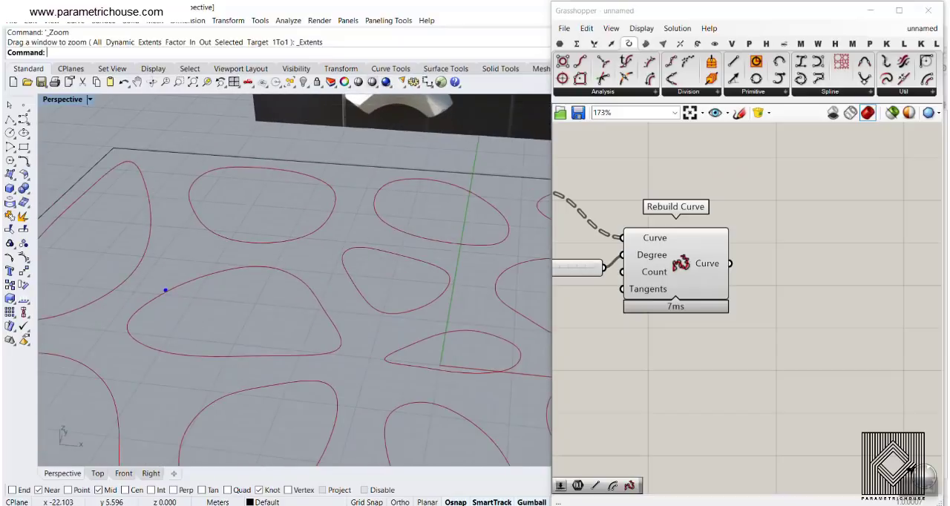
mouse_move(296, 253)
mouse_down()
mouse_move(236, 233)
mouse_move(138, 270)
mouse_move(253, 315)
mouse_move(320, 269)
mouse_up()
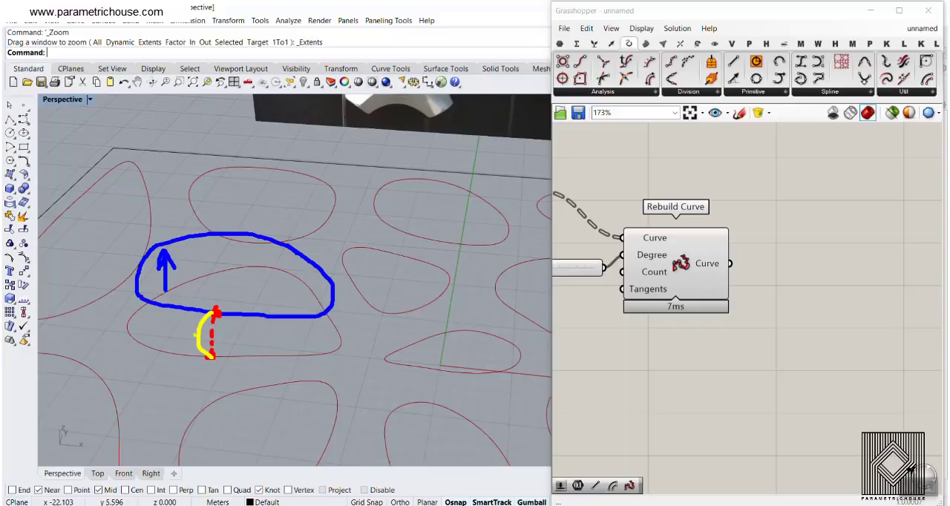
mouse_move(196, 335)
mouse_down()
mouse_move(141, 325)
mouse_move(176, 263)
mouse_move(275, 248)
mouse_up()
drag(257, 242, 276, 251)
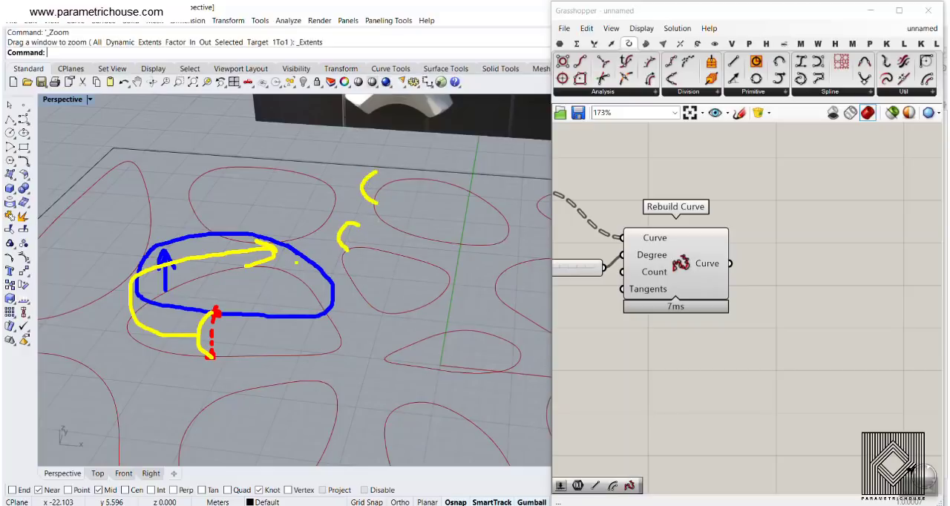
key(Escape)
- Add a Move component and connect the rebuilt curves to its Geometry input
scroll(692, 300, down, 2)
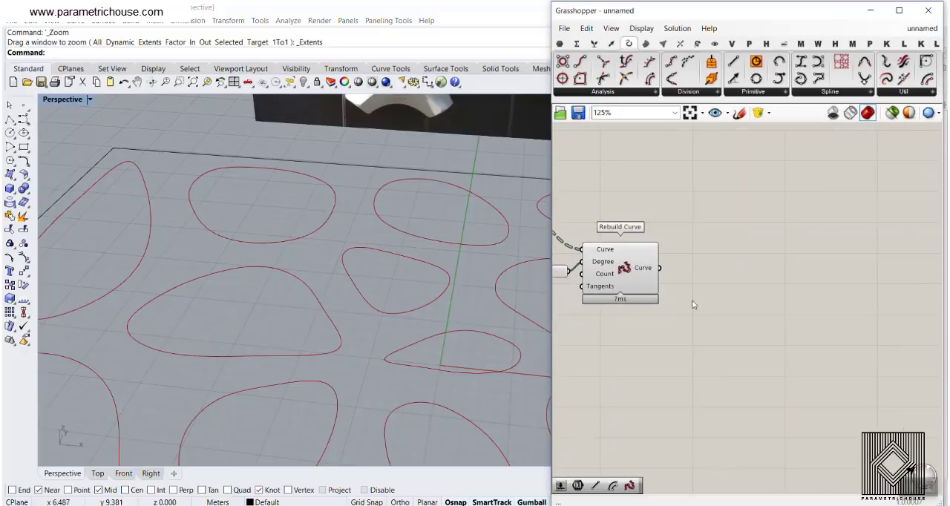
double_click(724, 317)
text(move)
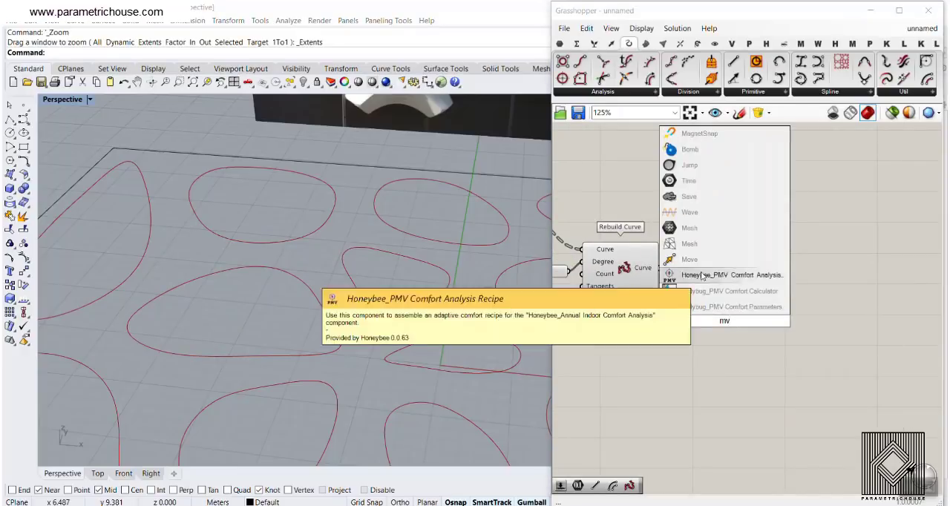
key(Return)
drag(660, 268, 780, 351)
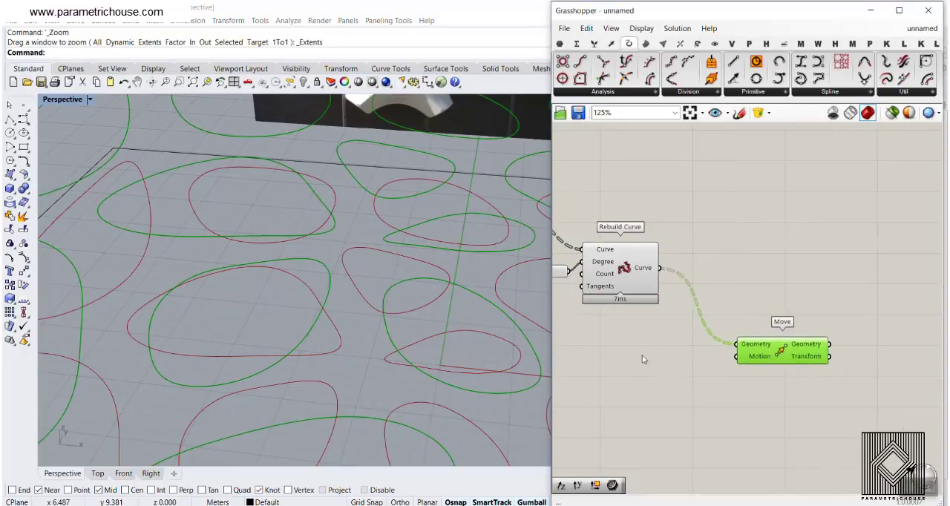
- Add a Unit Z vector component and connect it to the Motion input of Move
scroll(642, 356, up, 1)
double_click(693, 359)
text(z)
click(648, 350)
drag(710, 360, 756, 359)
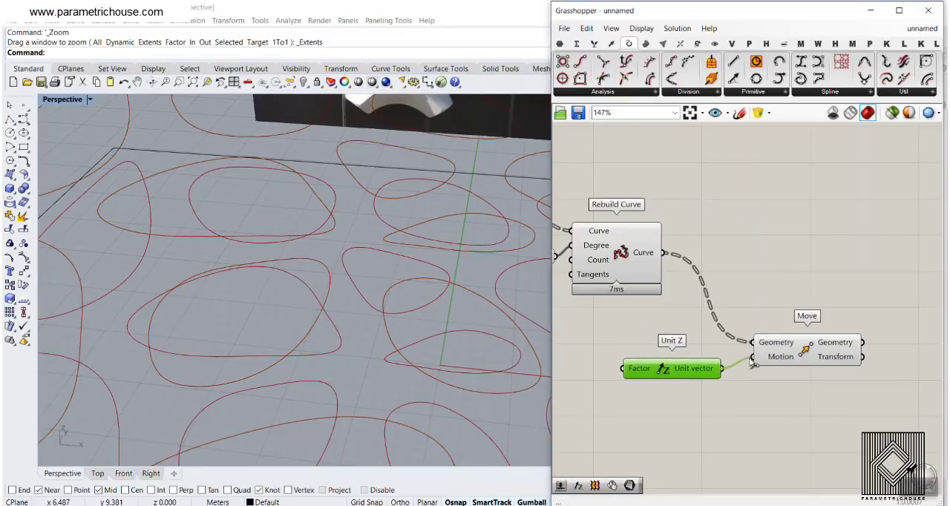
right_drag(672, 384, 804, 336)
drag(791, 328, 794, 341)
- Add a decimal number slider, connect it to the Factor input of Unit Z, and set it to 3.5
double_click(698, 344)
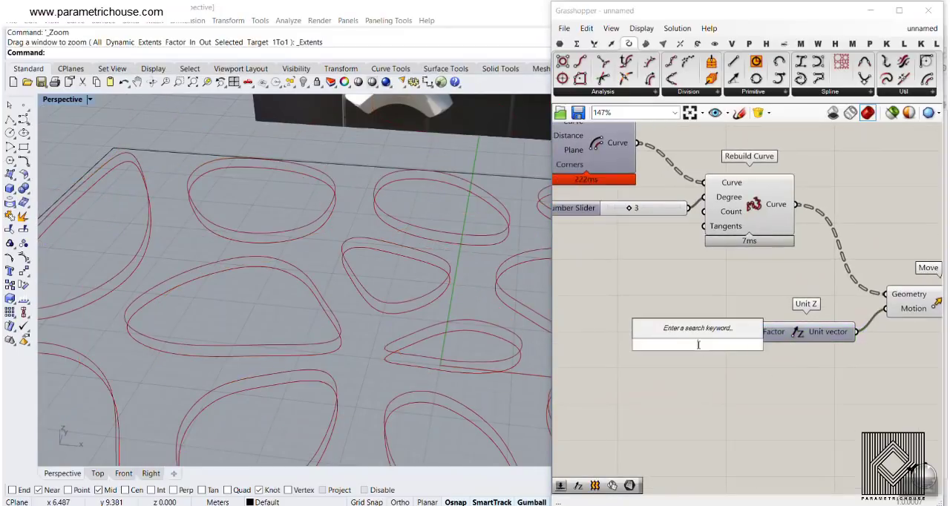
text(5.5)
key(Return)
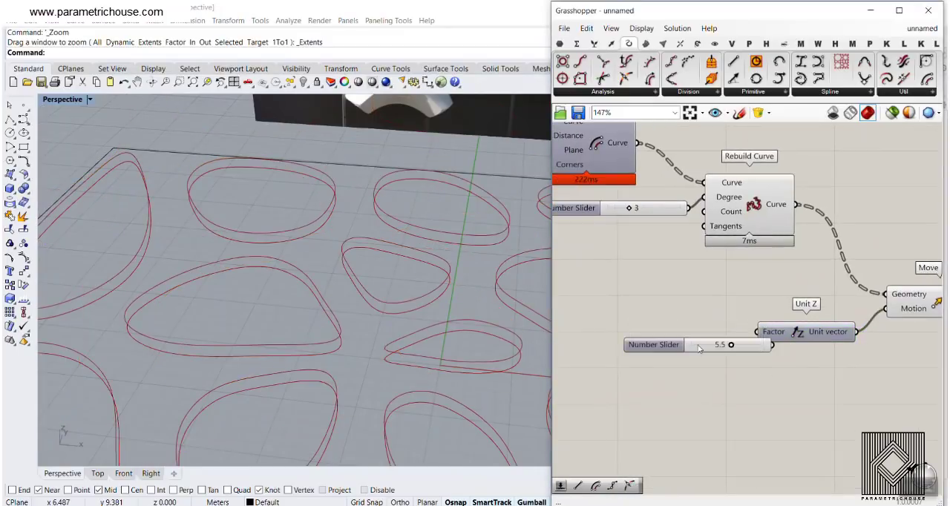
drag(769, 346, 690, 339)
right_drag(335, 291, 313, 277)
scroll(314, 260, down, 5)
scroll(314, 278, up, 3)
scroll(826, 283, down, 3)
- Add a Point On Curve component and connect the rebuilt curves to it
right_drag(825, 284, 720, 290)
click(788, 203)
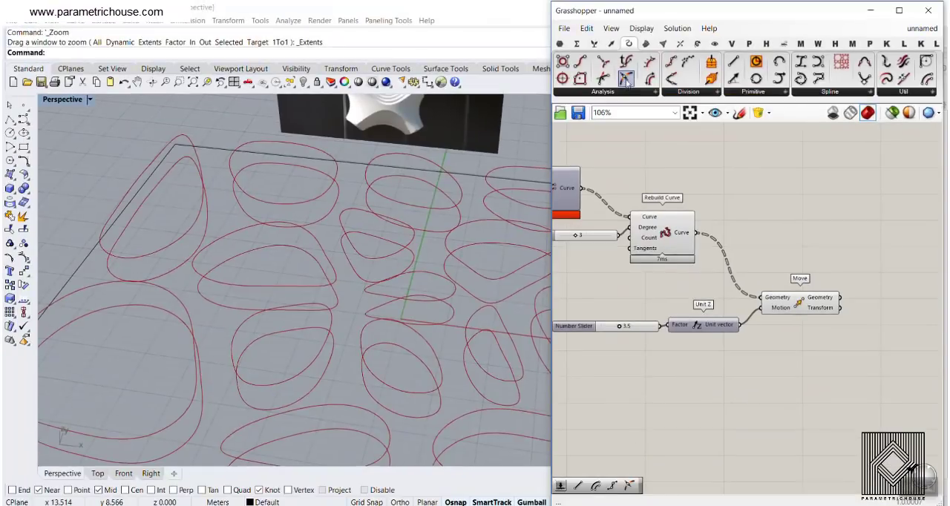
drag(626, 79, 787, 228)
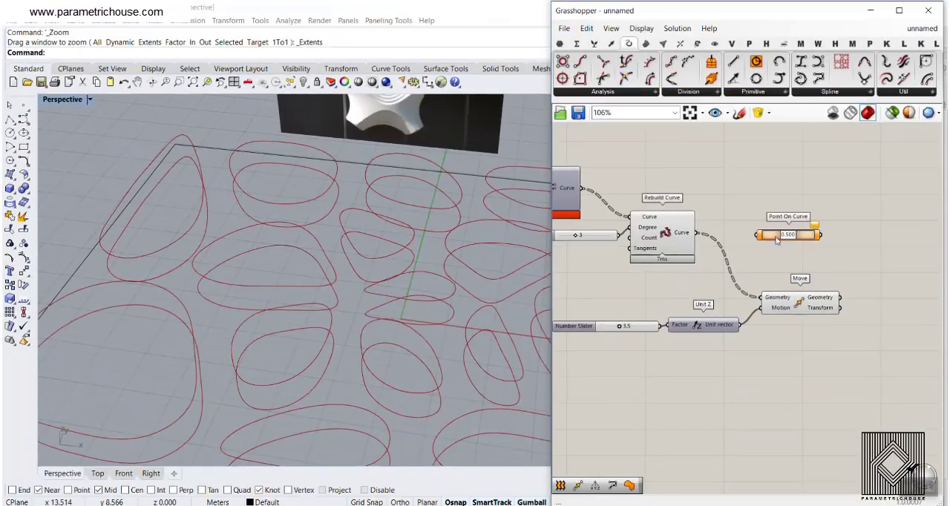
scroll(744, 231, up, 3)
drag(671, 231, 764, 233)
right_drag(822, 255, 696, 254)
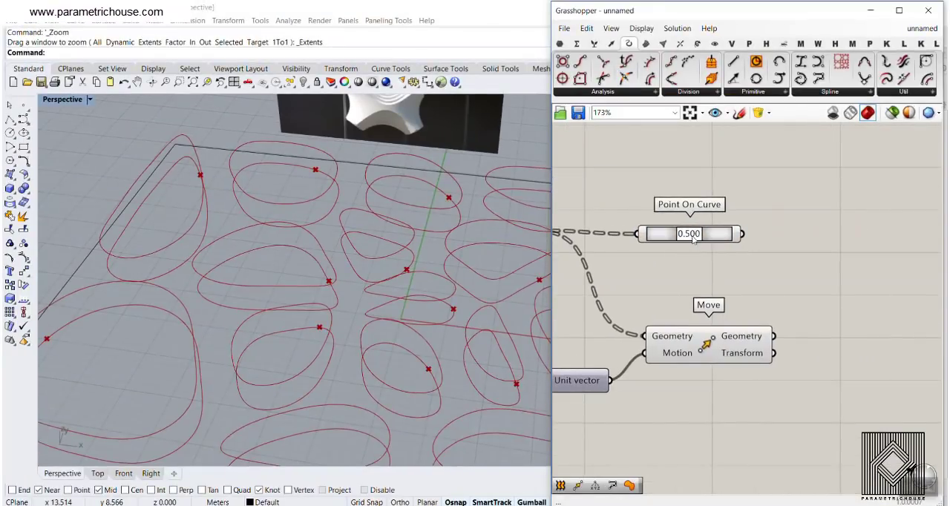
- Set Point On Curve to 0.000 and connect a copy of it to the Geometry output of Move
drag(689, 236, 855, 311)
drag(773, 335, 791, 309)
scroll(367, 278, up, 8)
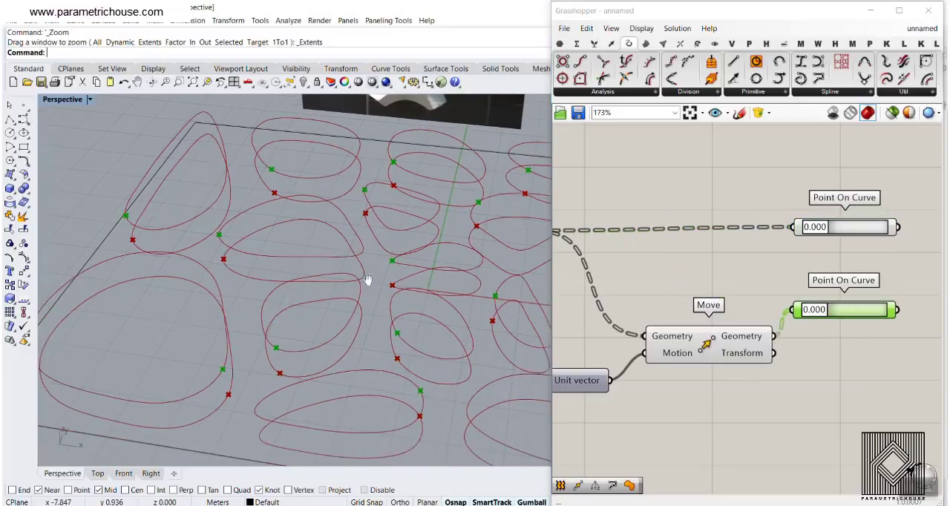
scroll(865, 246, down, 2)
- Add a Line component with the lower curve points as Start Point and the moved curve points as End Point
right_drag(872, 246, 720, 247)
click(720, 250)
drag(733, 65, 792, 269)
scroll(743, 257, up, 2)
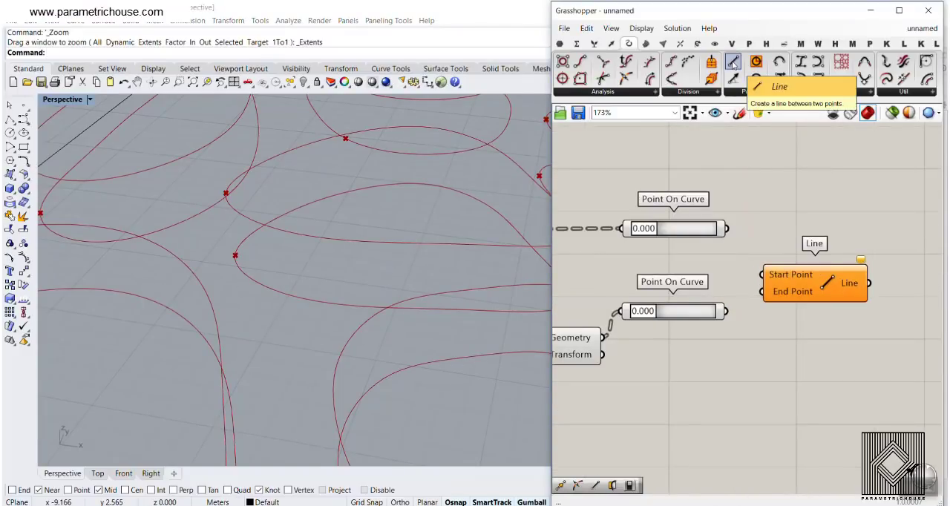
drag(728, 230, 764, 275)
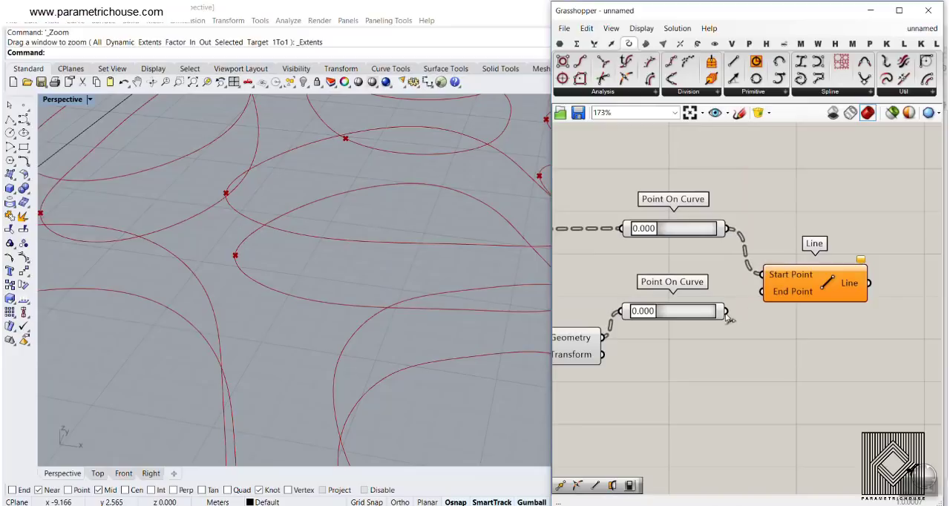
drag(728, 312, 765, 292)
click(817, 277)
right_drag(327, 296, 309, 261)
scroll(354, 261, down, 6)
scroll(320, 254, up, 5)
- Add a Point On Curve component at 0.500 and connect the vertical lines to it for their midpoints
right_drag(732, 277, 583, 277)
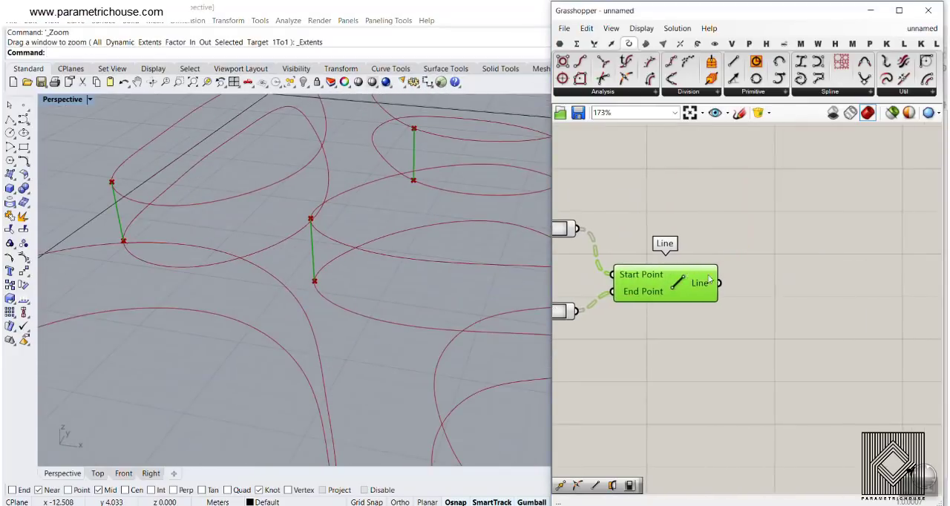
drag(625, 79, 798, 293)
drag(719, 283, 747, 293)
click(358, 229)
scroll(319, 256, up, 3)
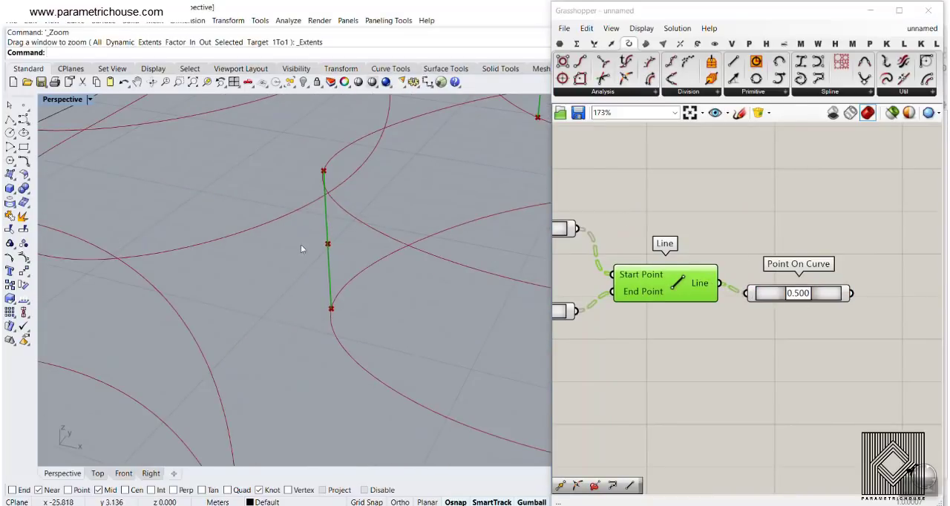
scroll(318, 308, down, 3)
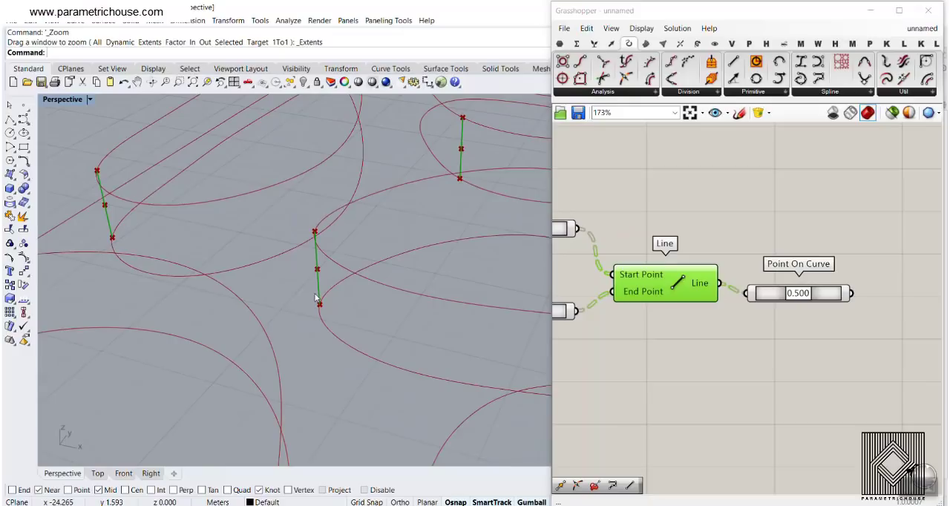
scroll(316, 298, down, 5)
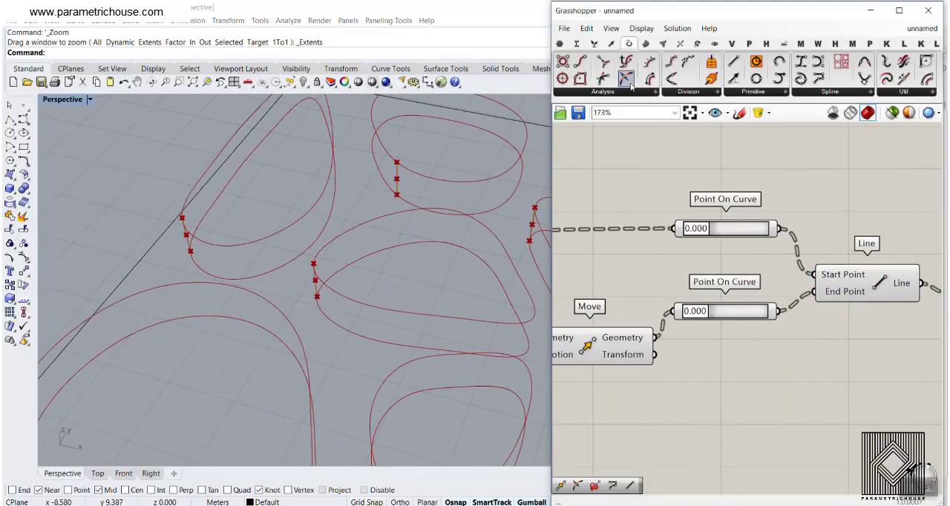
click(630, 92)
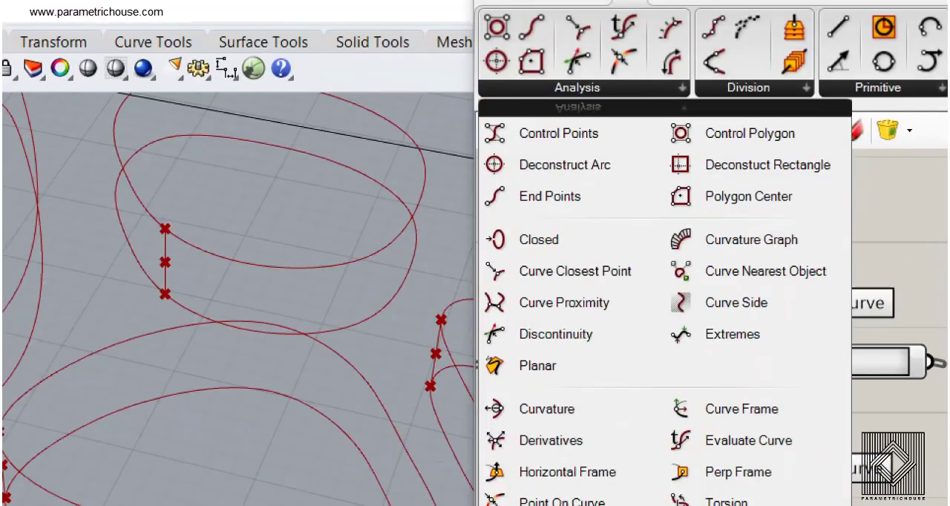
drag(646, 448, 801, 494)
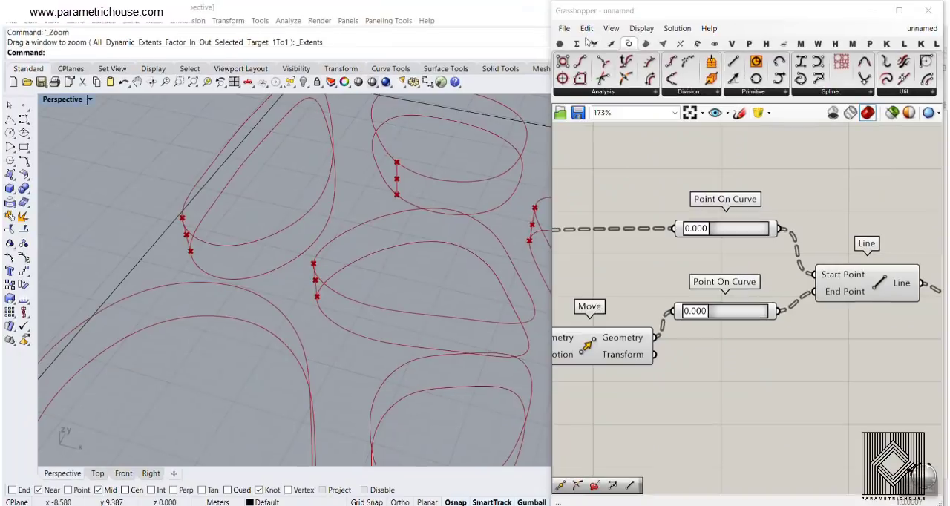
- Add a Perp Frame component and place it beneath the Point On Curve components
click(644, 88)
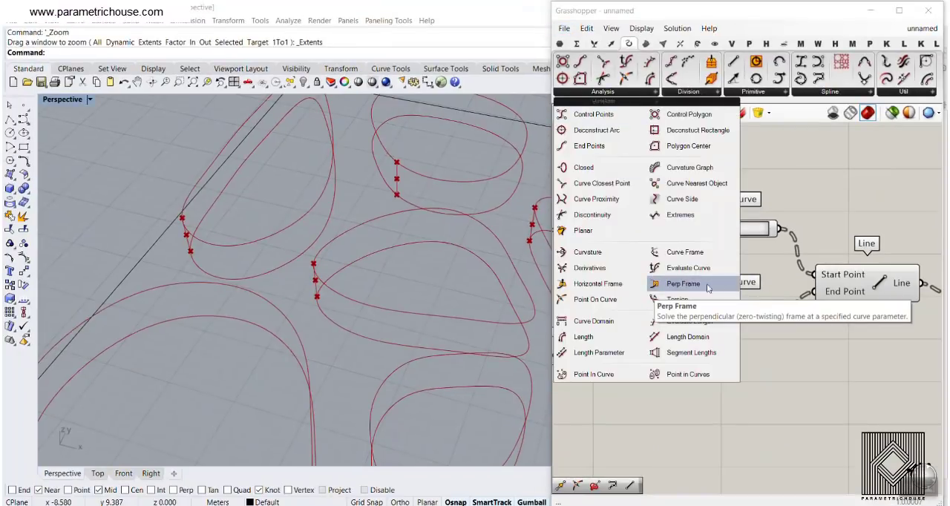
click(683, 283)
click(735, 314)
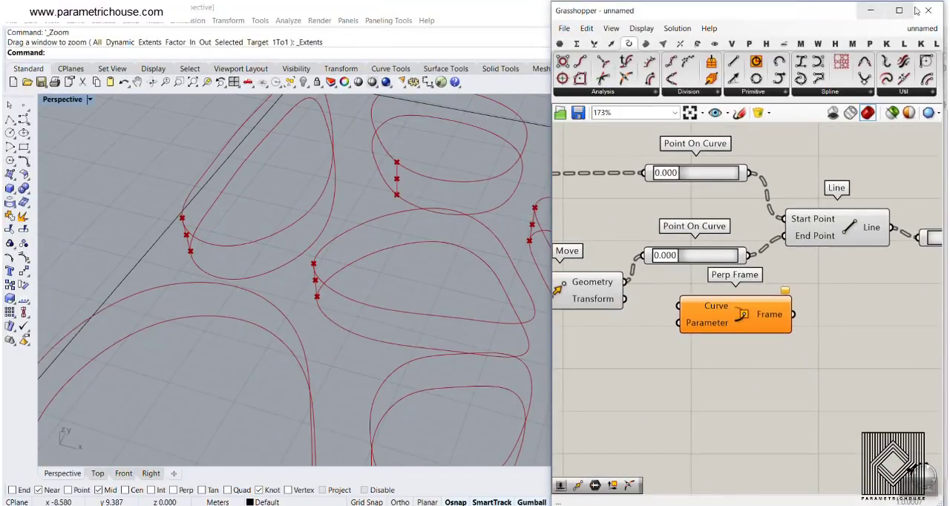
right_drag(707, 369, 770, 346)
scroll(770, 347, down, 1)
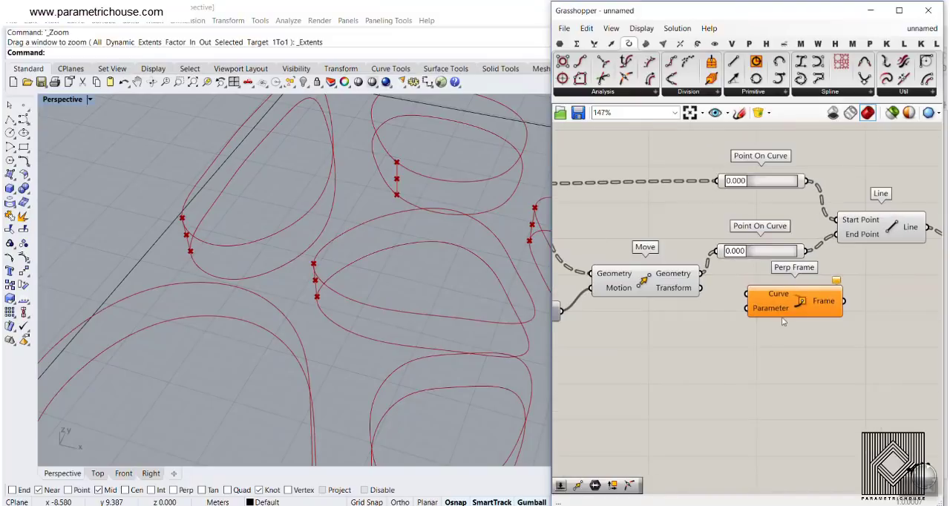
drag(785, 297, 800, 324)
right_drag(793, 307, 647, 304)
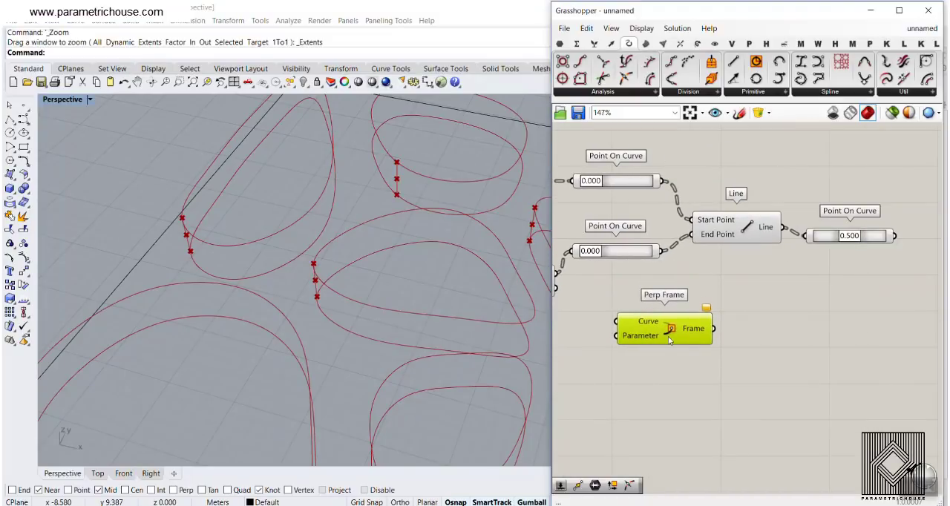
drag(669, 336, 707, 337)
right_drag(624, 307, 768, 288)
right_drag(635, 280, 761, 281)
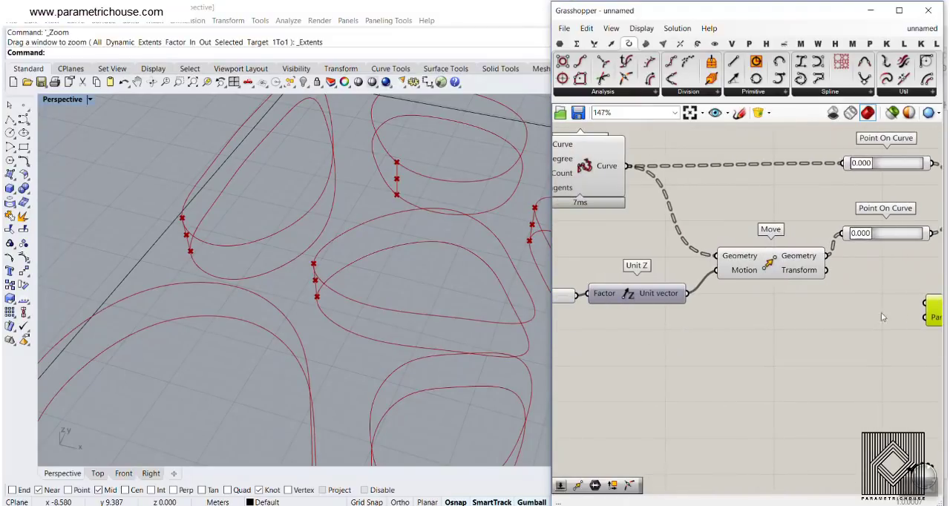
right_drag(902, 306, 836, 314)
- Connect the Rebuild Curve output to the Curve input of Perp Frame and place the component below Move
drag(883, 321, 659, 162)
right_drag(659, 162, 748, 230)
scroll(748, 232, up, 1)
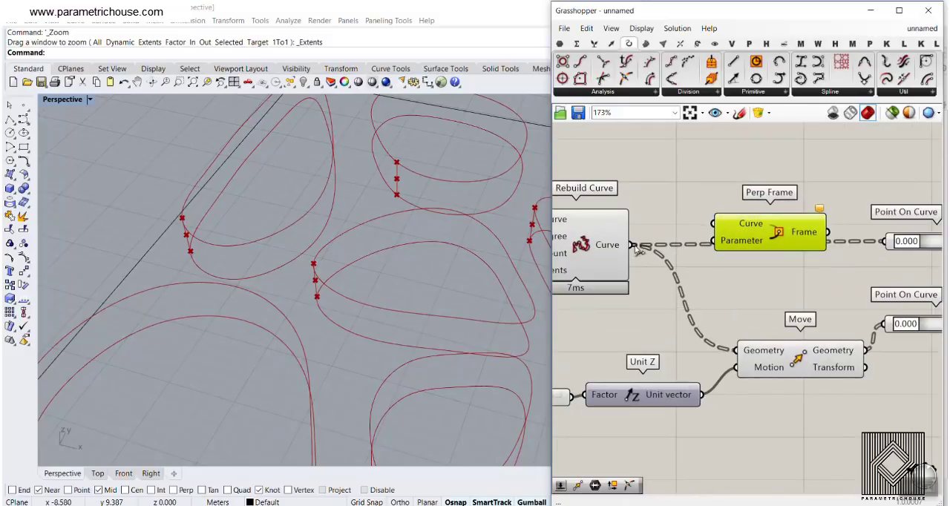
drag(632, 244, 828, 321)
scroll(709, 220, down, 4)
scroll(709, 220, down, 1)
scroll(828, 321, up, 4)
right_drag(816, 321, 756, 269)
scroll(756, 269, up, 2)
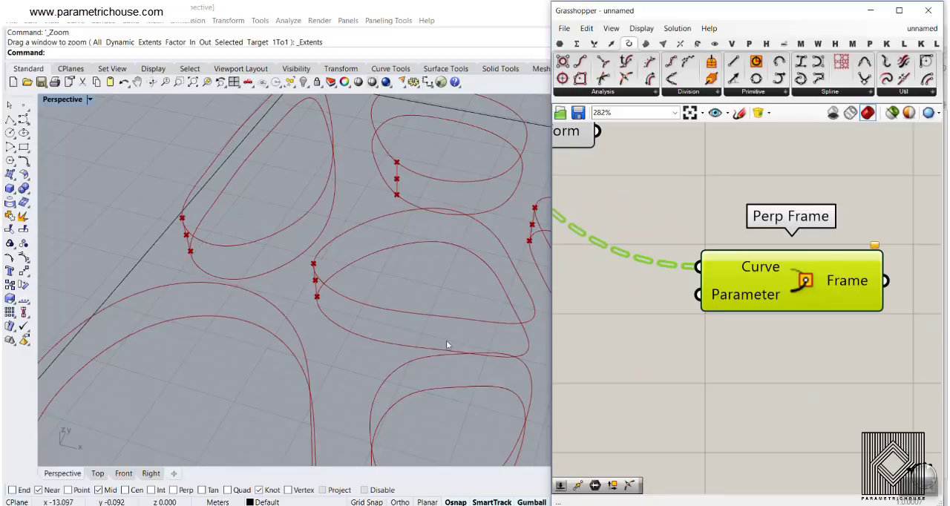
right_click(743, 264)
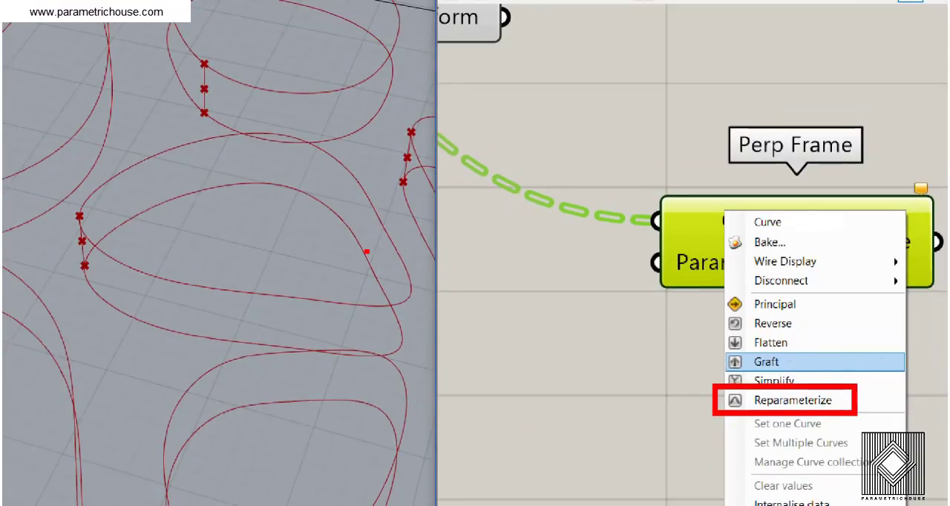
mouse_move(401, 252)
mouse_down()
mouse_move(380, 283)
mouse_move(355, 282)
mouse_up()
key(ctrl+z)
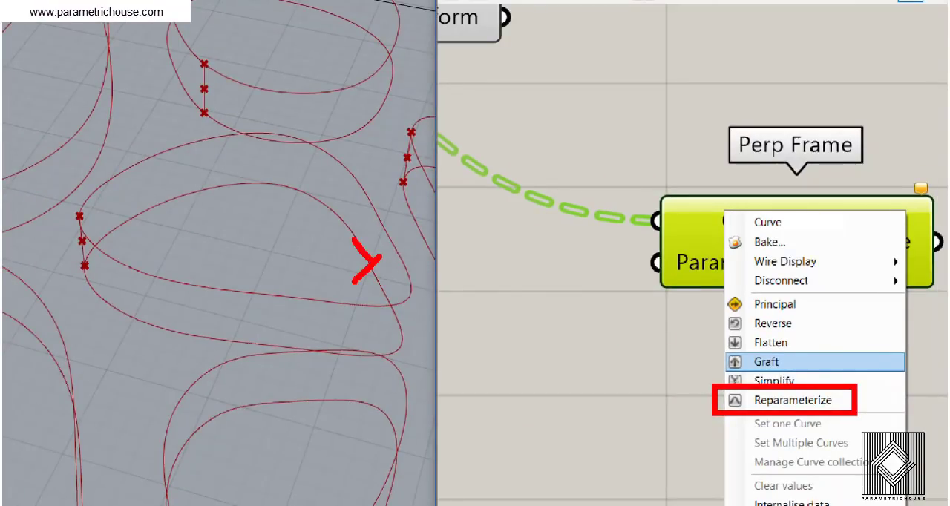
key(ctrl+z)
mouse_move(86, 262)
mouse_down()
mouse_move(95, 312)
mouse_move(371, 374)
mouse_move(347, 220)
mouse_move(119, 234)
mouse_up()
drag(132, 199, 130, 243)
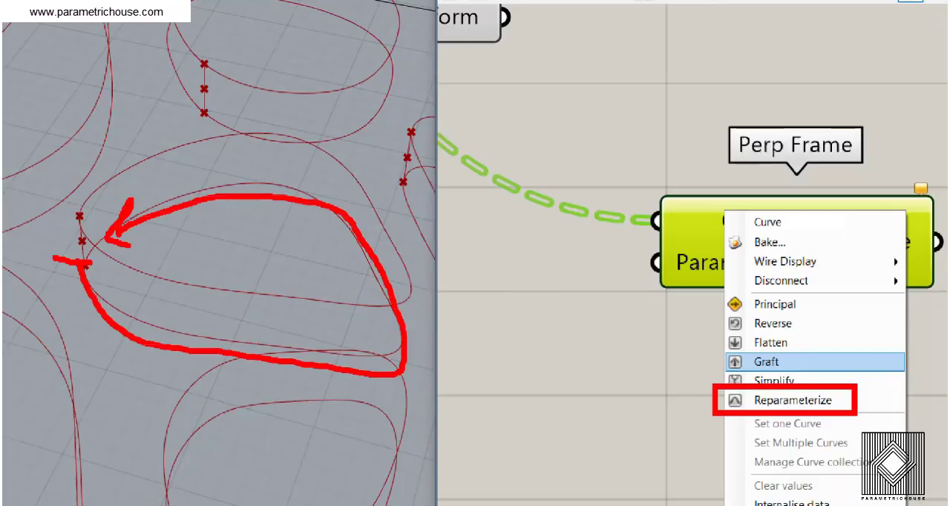
drag(46, 274, 58, 279)
drag(140, 243, 152, 273)
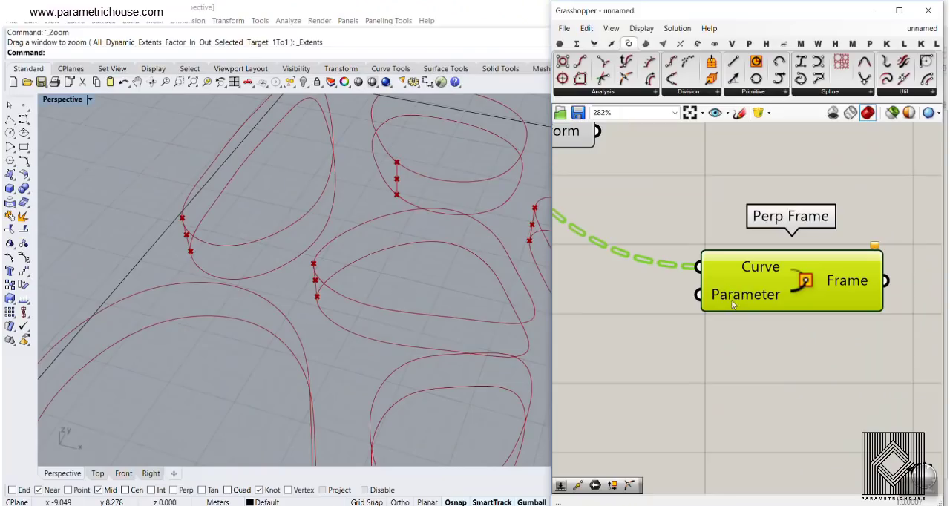
- Reparameterize the Curve input of Perp Frame
right_click(705, 262)
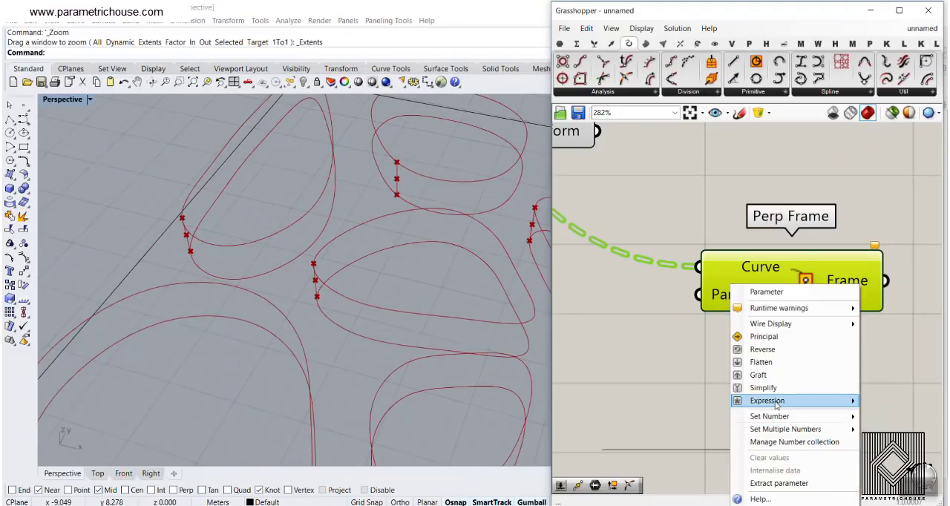
right_drag(742, 280, 729, 264)
right_click(729, 265)
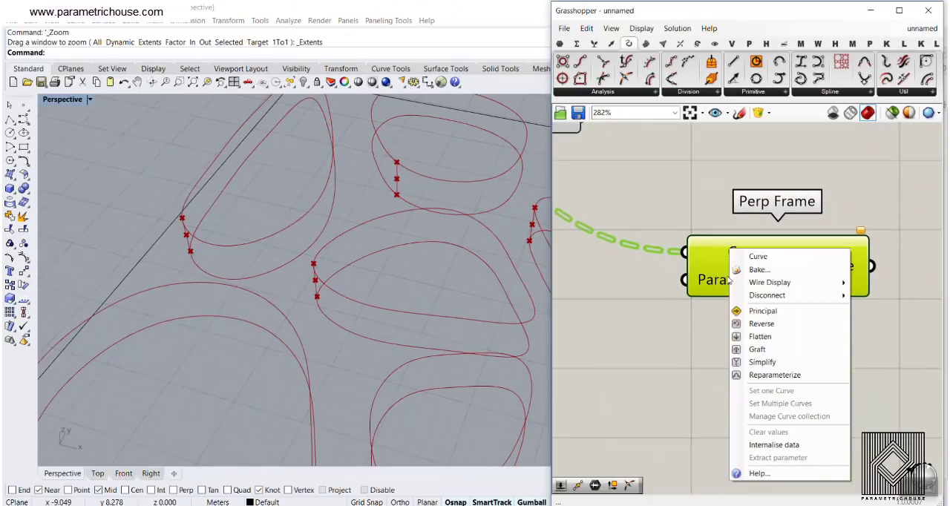
click(764, 374)
- Add a number slider set to 0 and connect it to the Parameter input of Perp Frame
scroll(720, 338, down, 3)
double_click(697, 349)
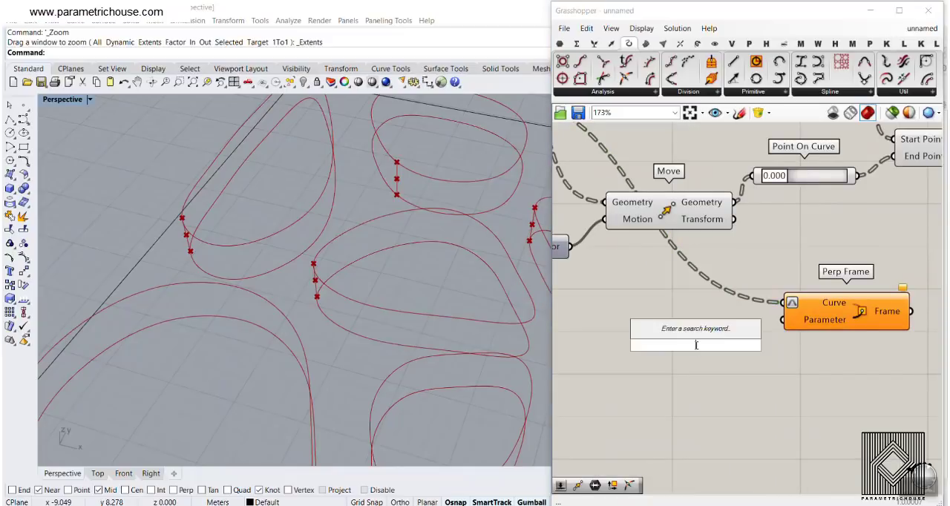
text(number slider)
key(Return)
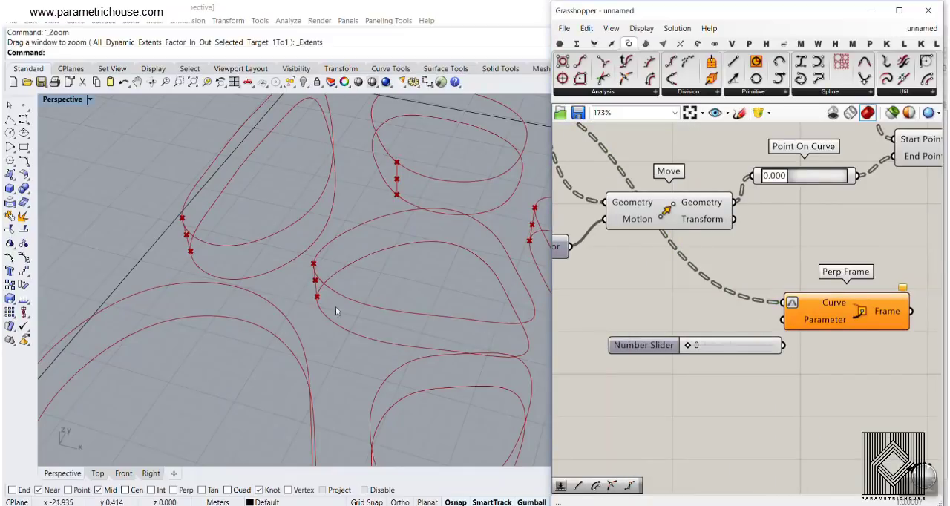
drag(783, 345, 784, 319)
- Examine the axis directions of the perpendicular frames relative to the vertical lines and their midpoints
scroll(325, 306, up, 3)
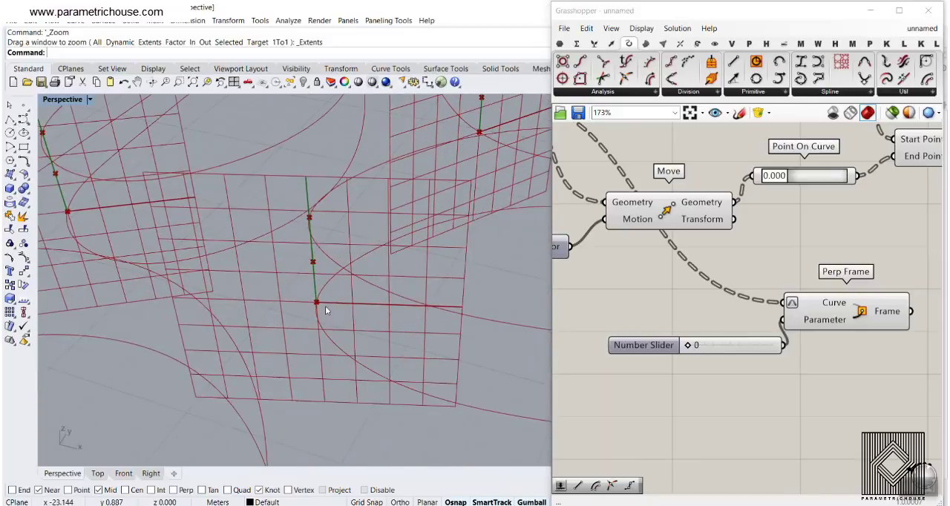
scroll(414, 318, down, 5)
scroll(405, 245, up, 5)
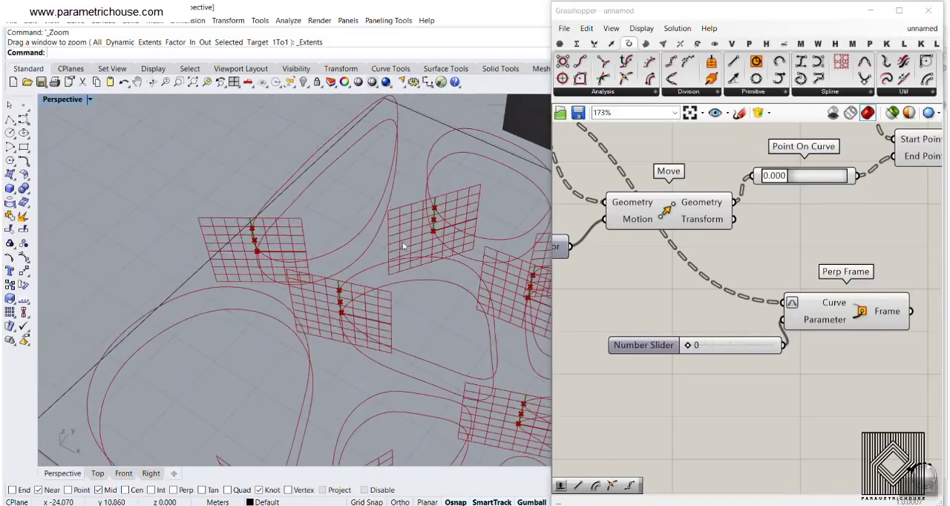
scroll(418, 224, up, 2)
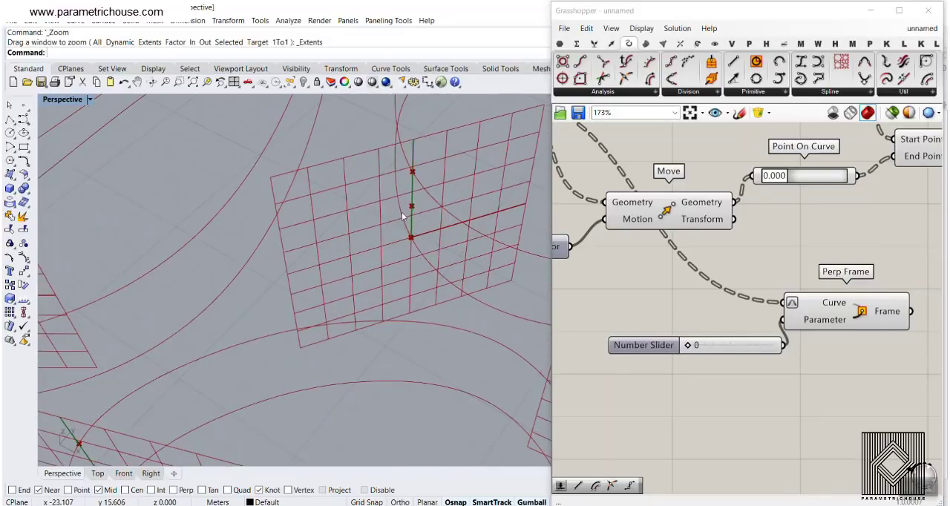
drag(408, 206, 347, 213)
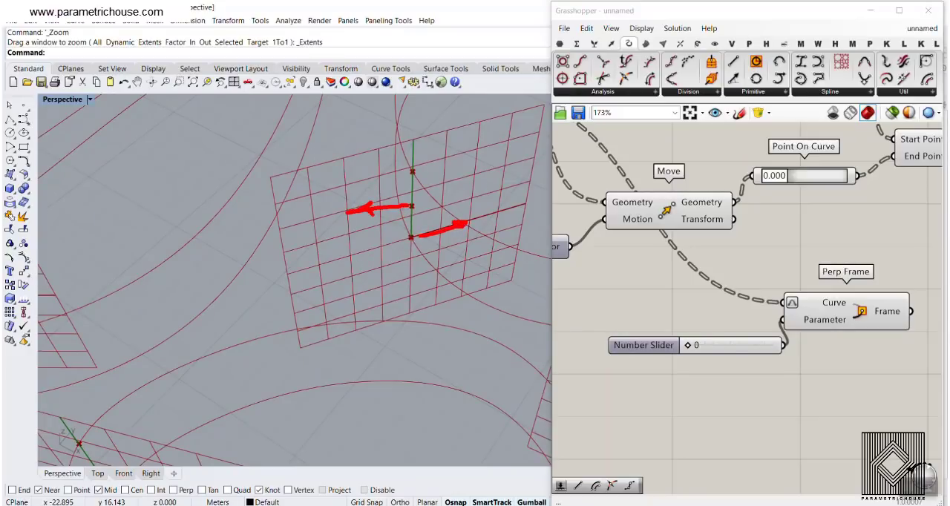
key(Escape)
- Add a Deconstruct Plane component and connect the Frame output of Perp Frame to its Plane input
right_drag(891, 259, 712, 228)
scroll(712, 228, down, 2)
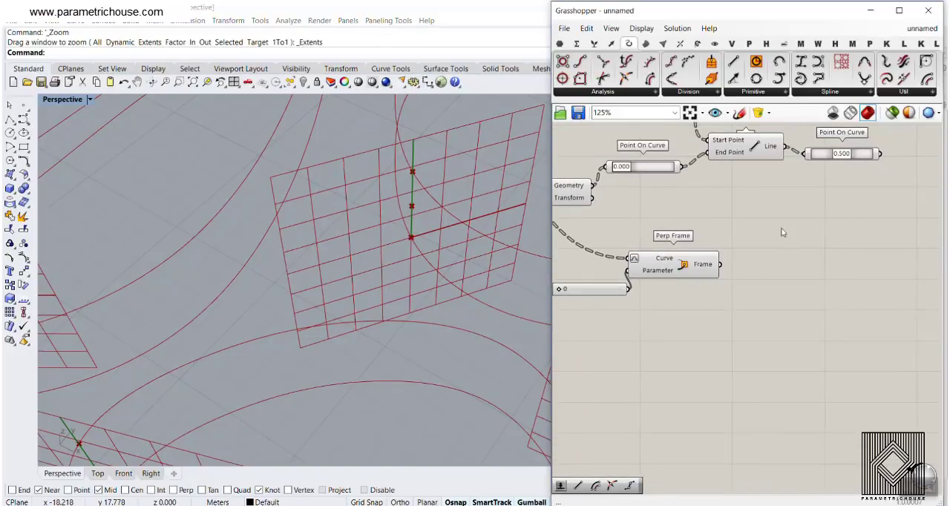
click(611, 43)
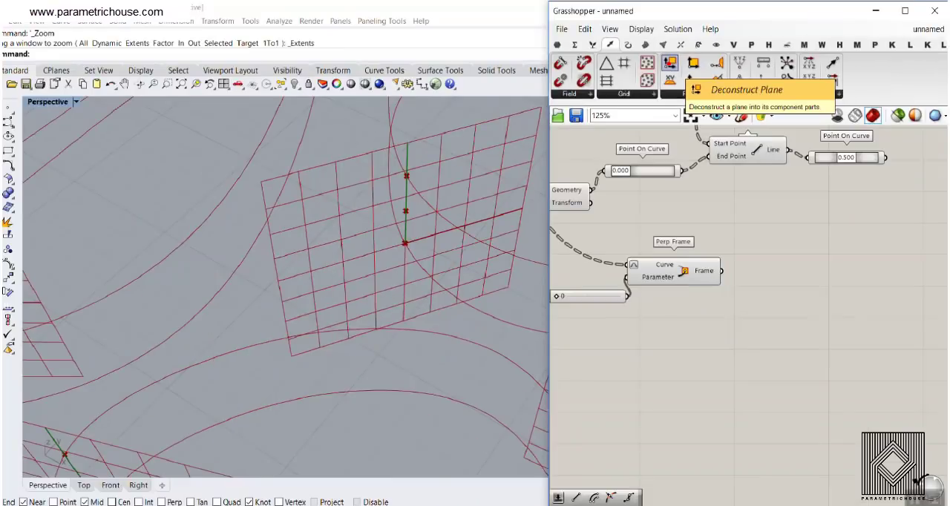
drag(670, 66, 764, 272)
scroll(718, 263, up, 3)
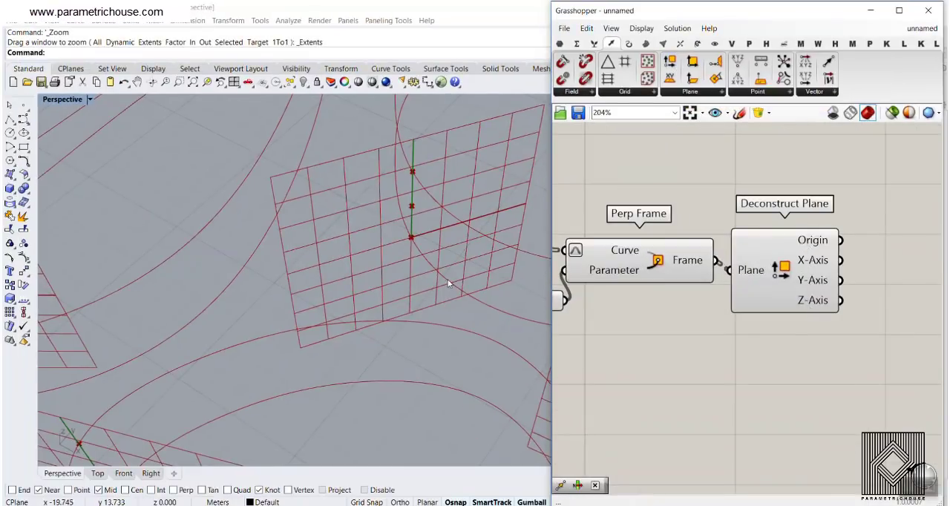
- Add a second Move component and connect the 0.500 Point On Curve midpoints to its Geometry input
right_drag(818, 226, 813, 253)
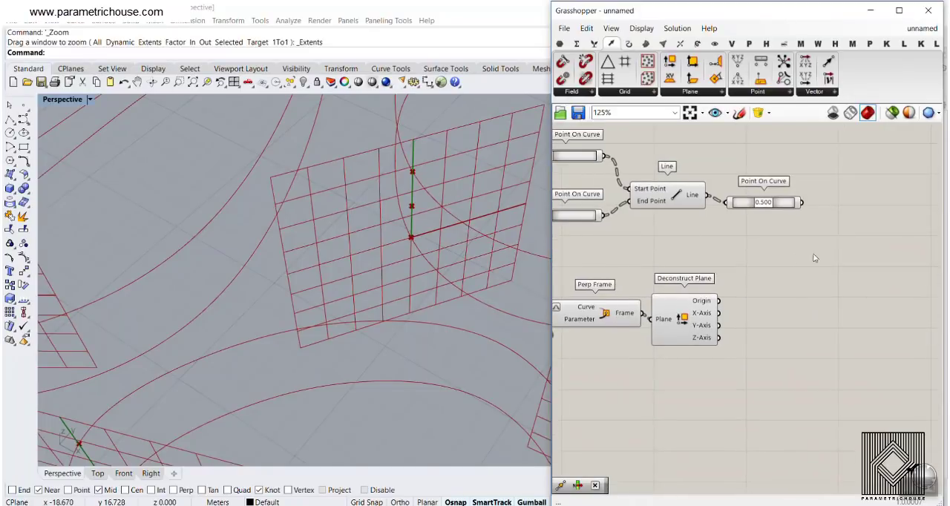
double_click(814, 253)
text(move)
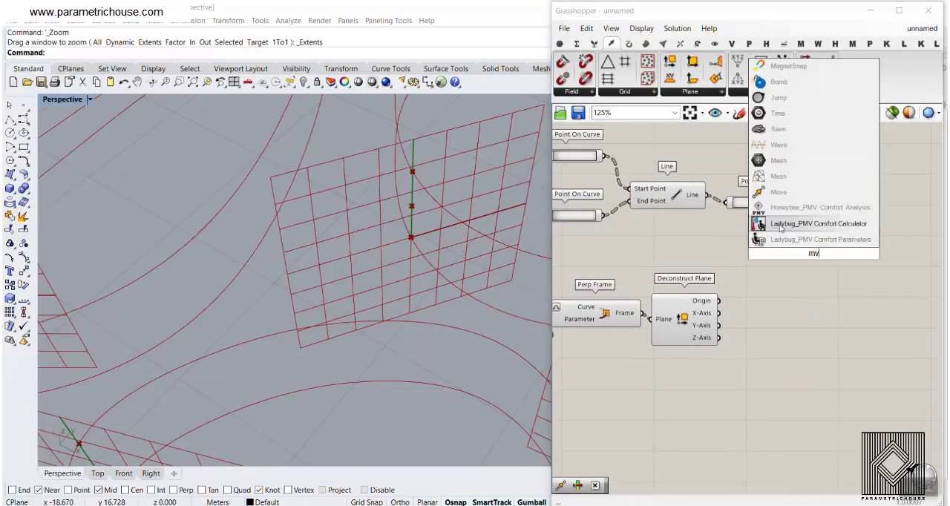
click(776, 212)
scroll(799, 226, up, 2)
drag(803, 195, 755, 255)
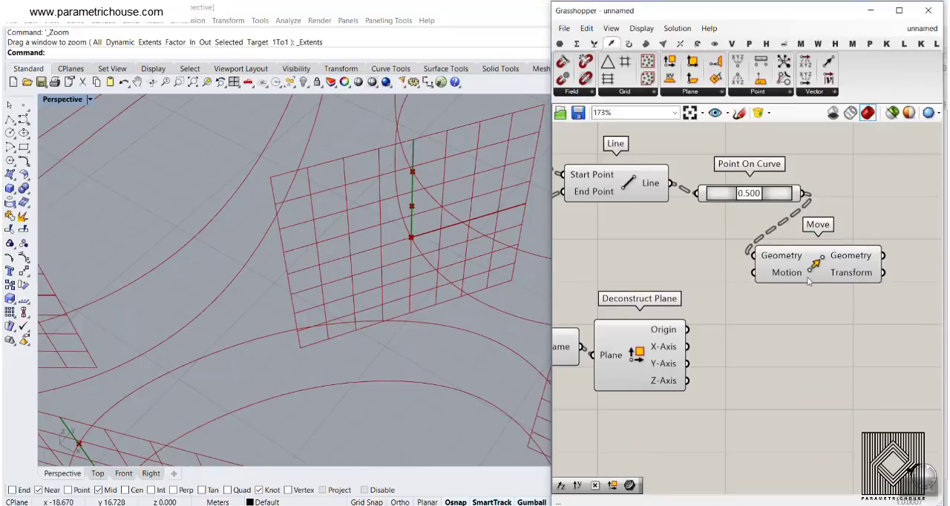
right_drag(802, 301, 720, 274)
drag(726, 242, 837, 269)
- Add a Multiplication component and connect the X-Axis of Deconstruct Plane to its A input
right_drag(652, 339, 673, 326)
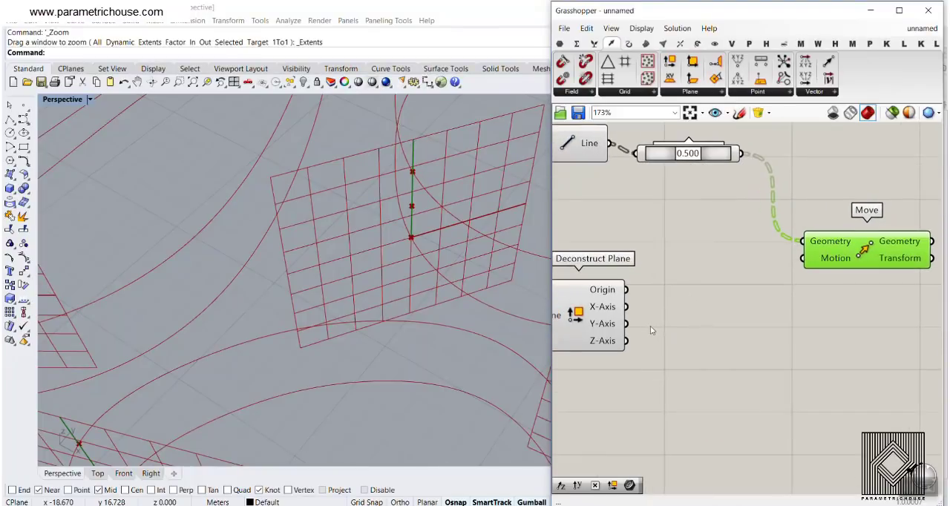
click(576, 43)
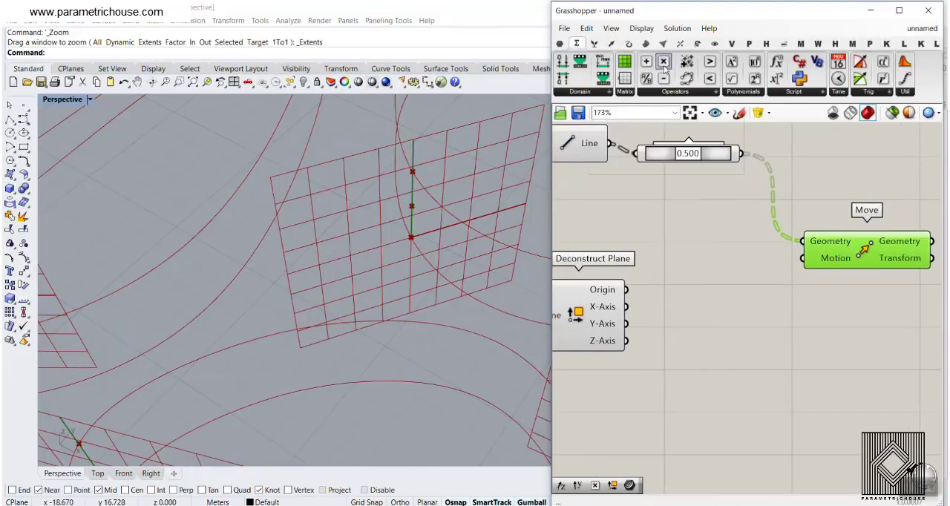
drag(733, 349, 733, 349)
right_drag(652, 335, 652, 304)
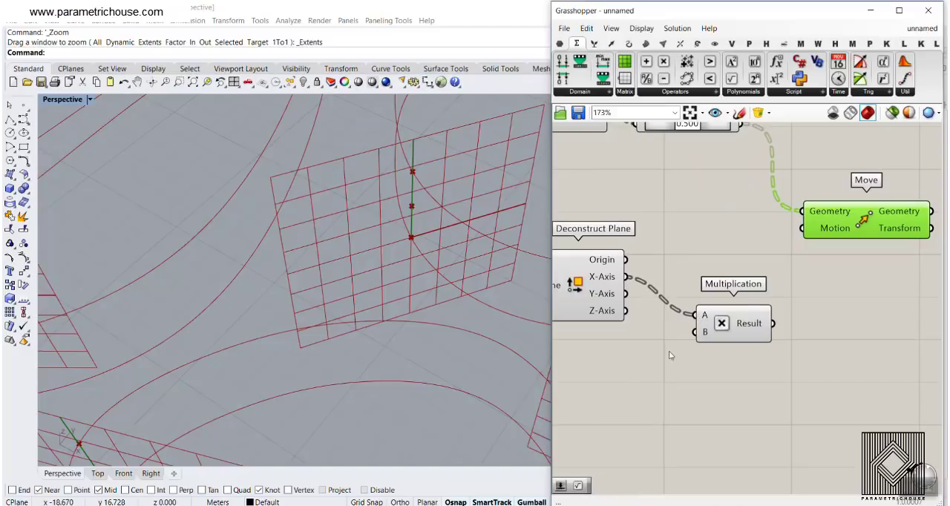
- Feed a 0.25 number slider into Multiplication's B input and the Result into the midpoints' Move Motion, and raise the slider to 0.86
double_click(639, 365)
text(0.25..2.5)
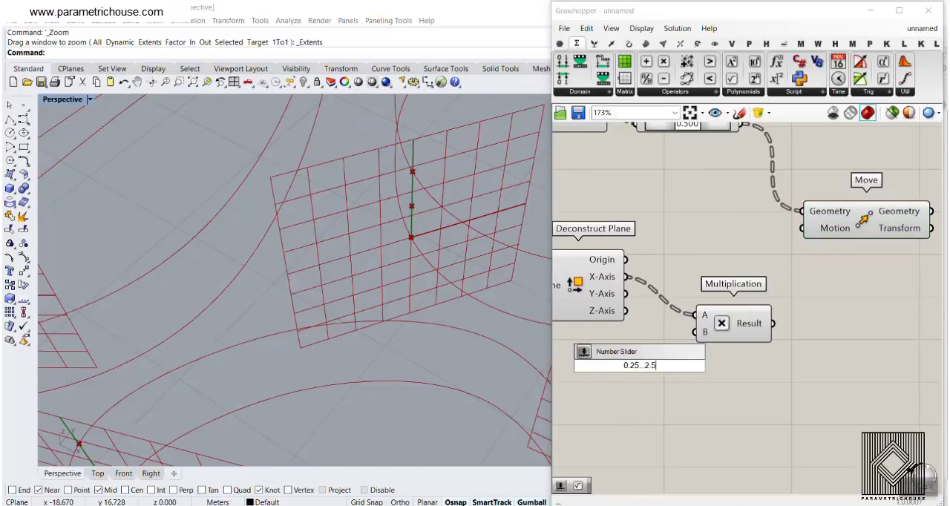
key(Return)
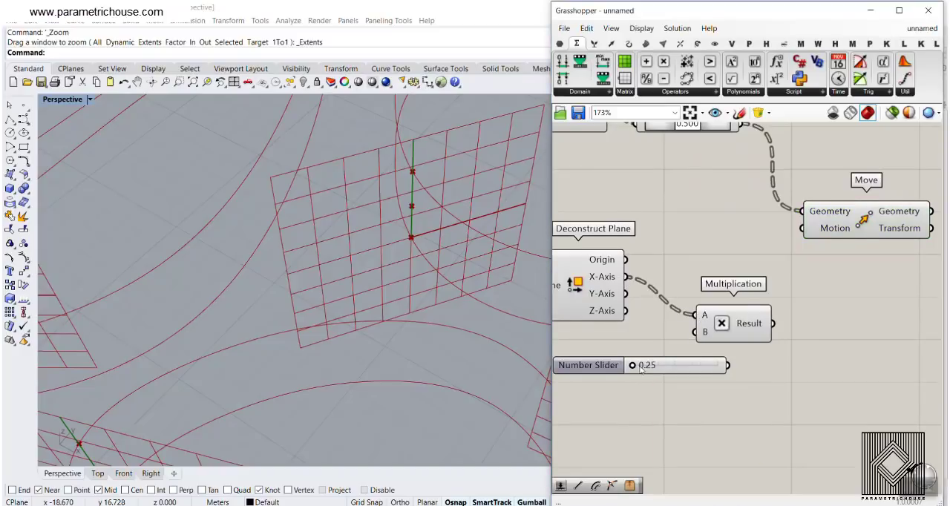
drag(779, 324, 799, 232)
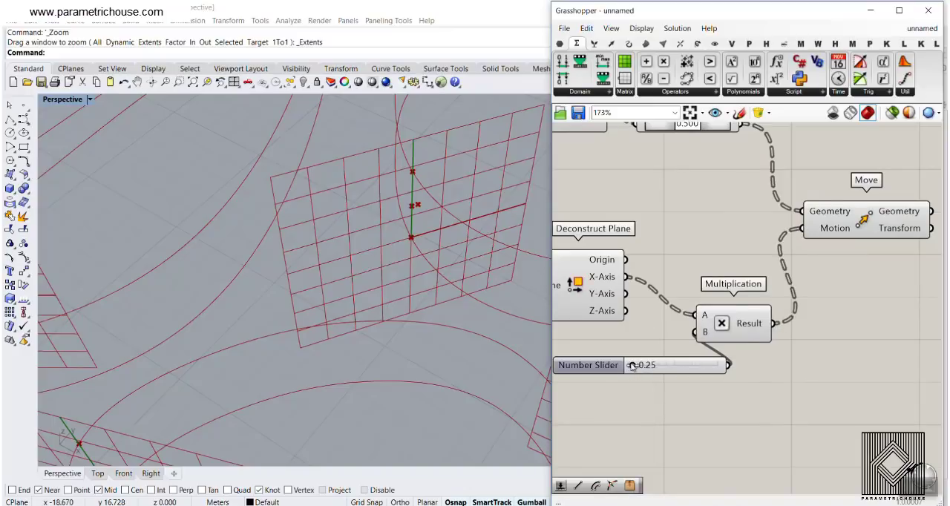
right_drag(334, 282, 368, 238)
- Reverse the midpoints' movement by setting the expression -x on the Motion input of Move
right_click(825, 228)
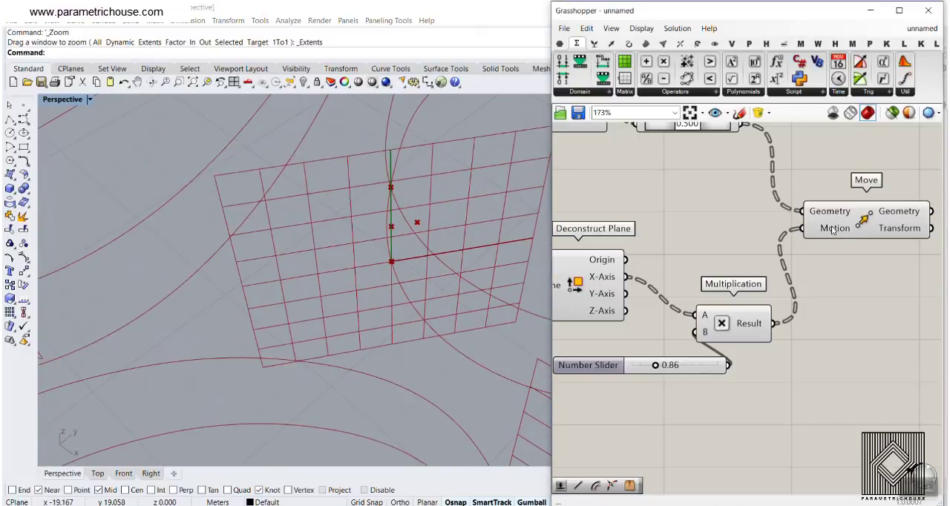
mouse_move(863, 355)
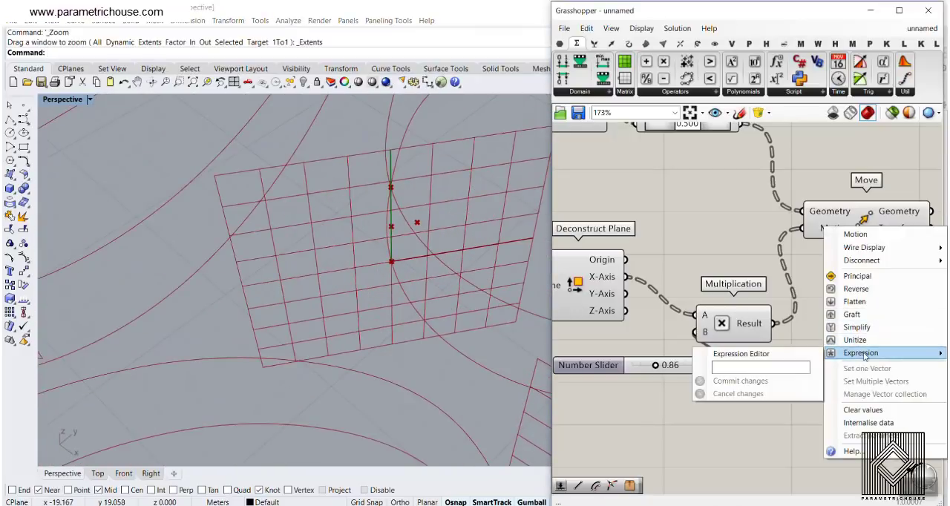
click(776, 367)
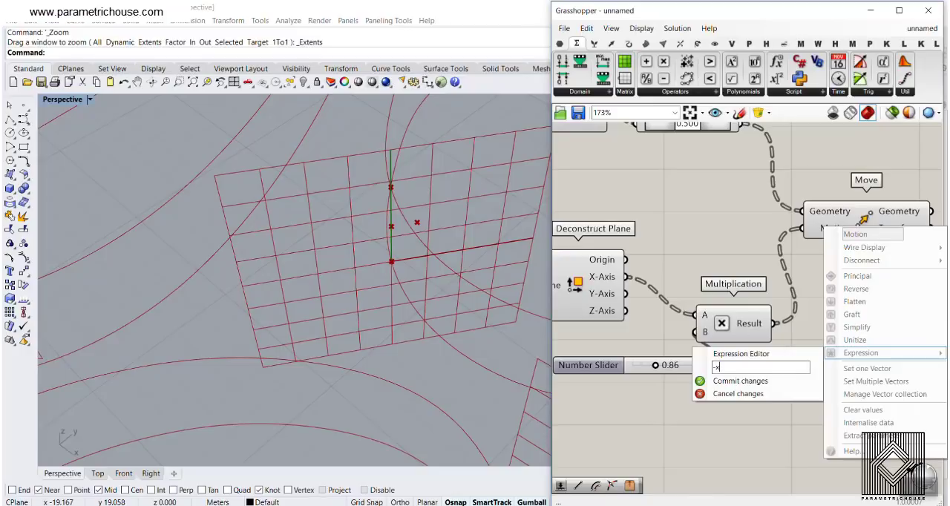
text(-x)
click(774, 383)
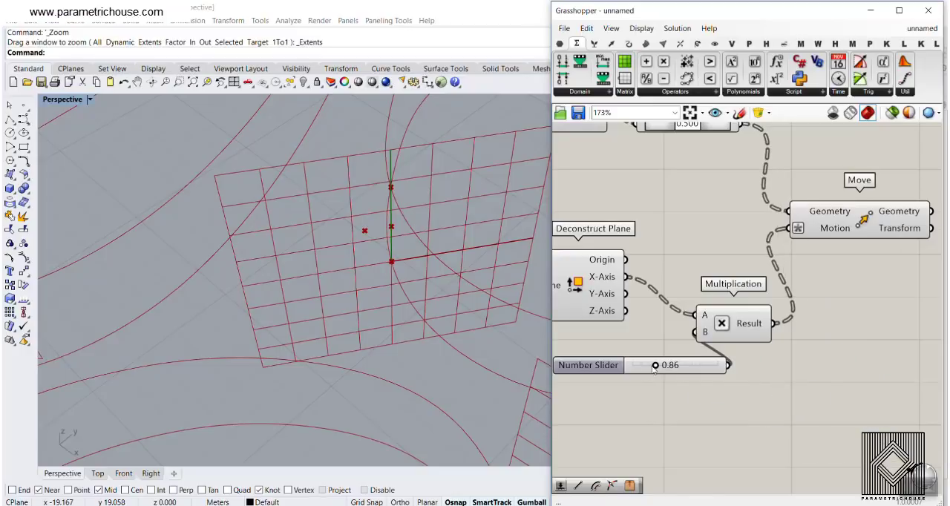
- Turn off the viewport preview of all the components in the definition
scroll(659, 358, down, 6)
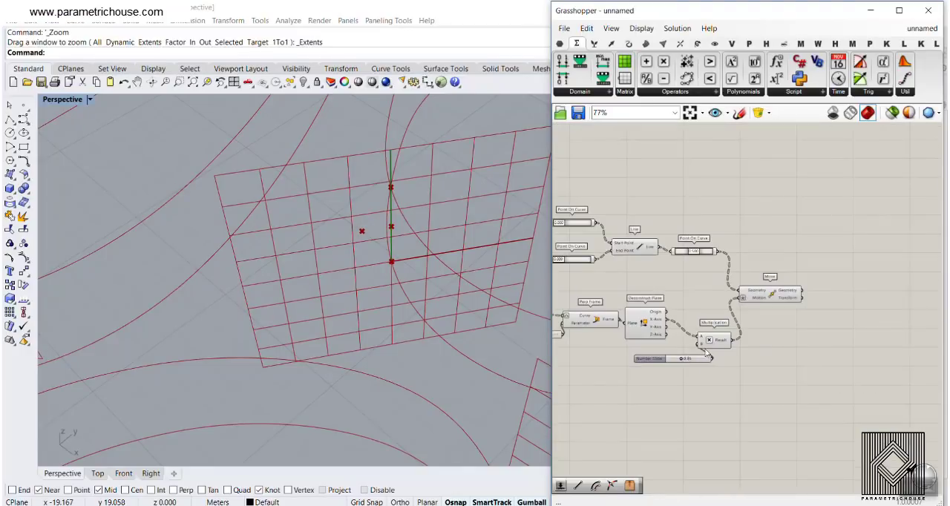
drag(831, 362, 675, 211)
right_click(689, 191)
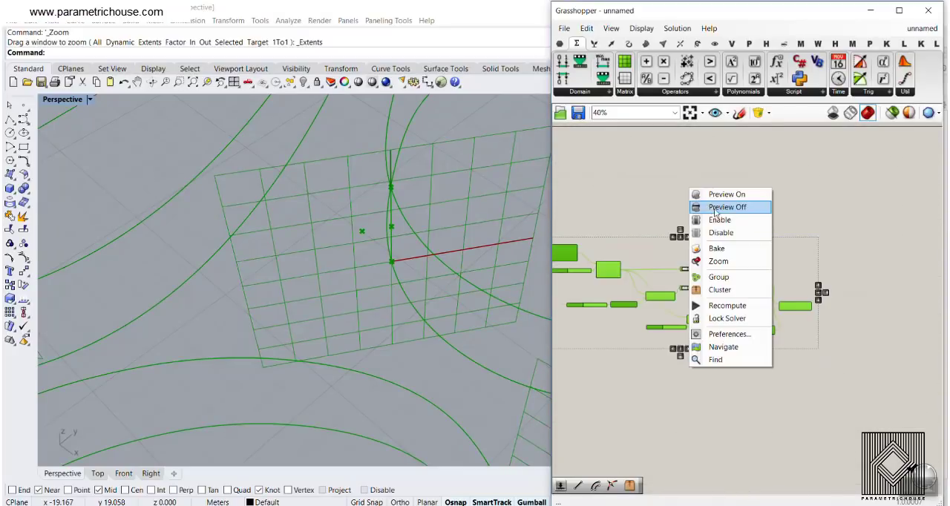
click(714, 207)
- Turn the preview back on for the Rebuild Curve component and the first Move component that raises the curves in Z
scroll(714, 213, up, 4)
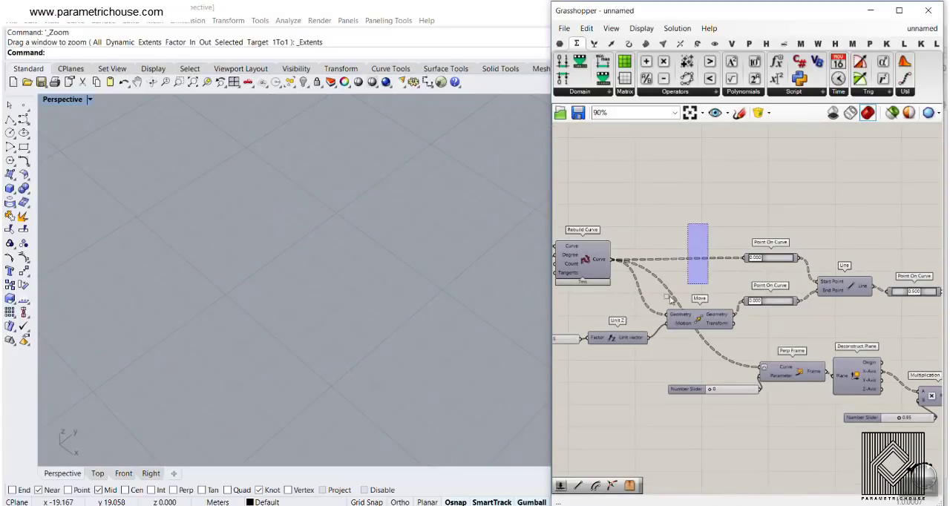
drag(672, 298, 558, 330)
right_click(633, 172)
click(657, 176)
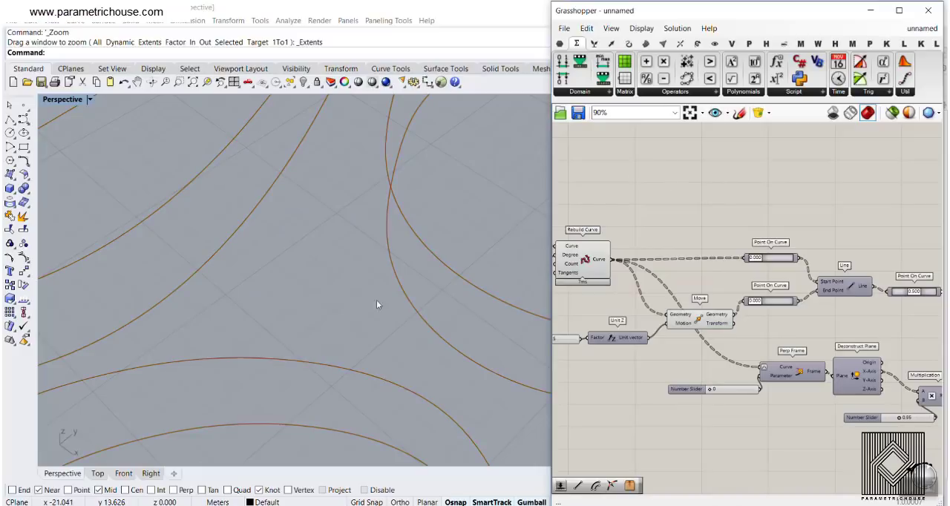
scroll(322, 315, down, 2)
right_drag(322, 315, 327, 273)
- Turn the preview back on for the two 0.000 Point On Curve components
right_drag(797, 257, 730, 246)
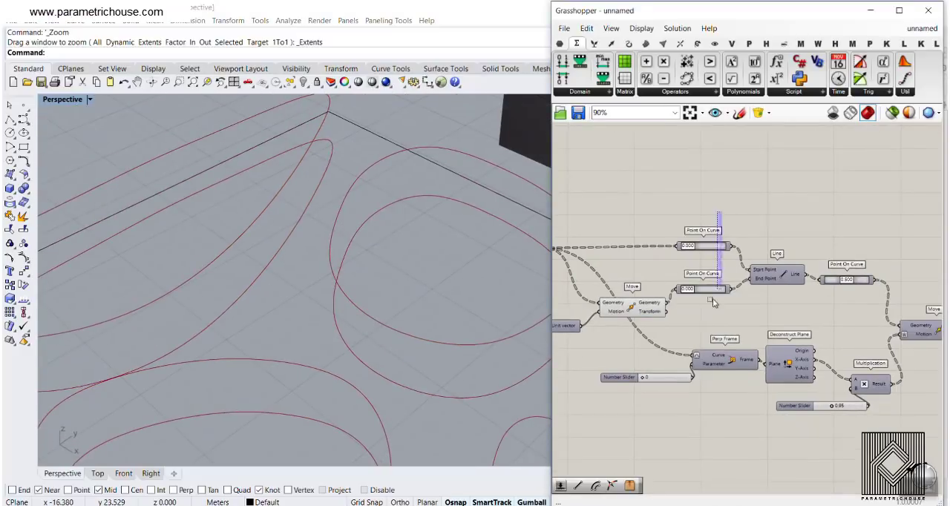
drag(712, 299, 711, 298)
right_click(711, 201)
click(731, 205)
mouse_move(296, 326)
right_down()
mouse_move(311, 297)
mouse_move(306, 311)
right_up()
- Turn the preview back on for the second Move component that offsets the midpoints
right_drag(928, 353, 727, 325)
scroll(741, 328, up, 4)
click(742, 327)
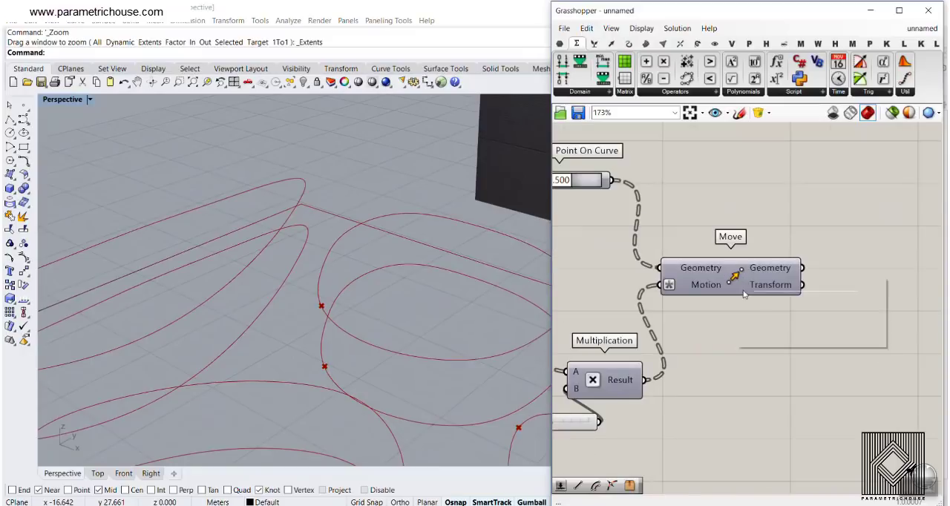
click(743, 300)
shift+right_drag(331, 319, 363, 263)
scroll(373, 242, up, 2)
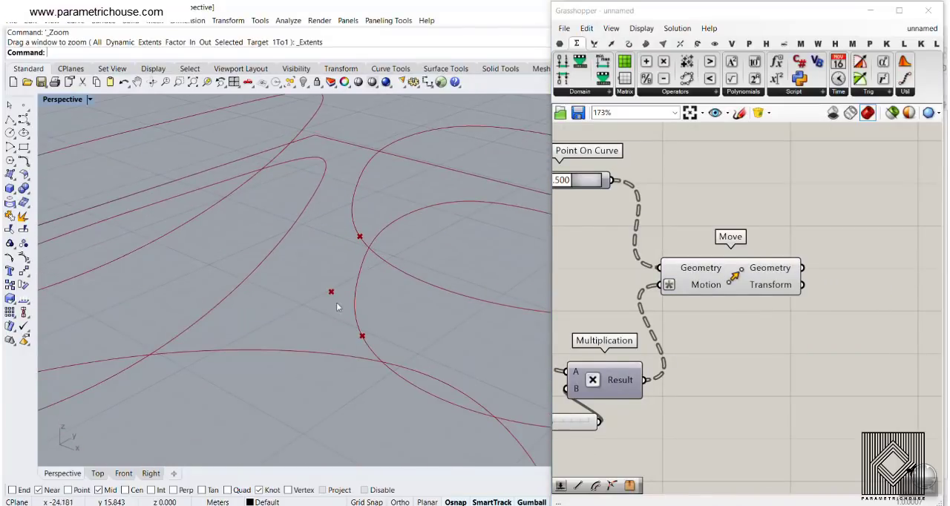
- Add an Arc 3Pt component beside the midpoints' Move component
click(629, 43)
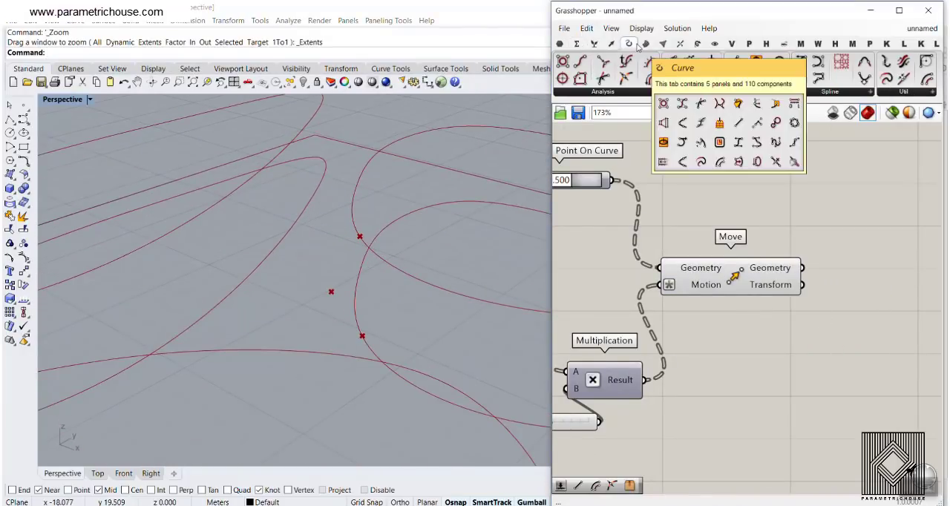
click(751, 91)
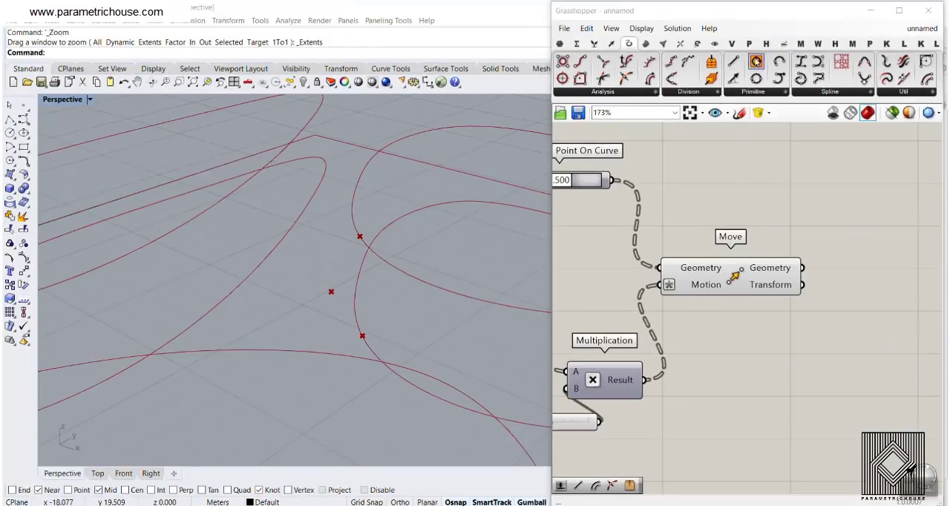
click(783, 91)
click(765, 92)
click(832, 267)
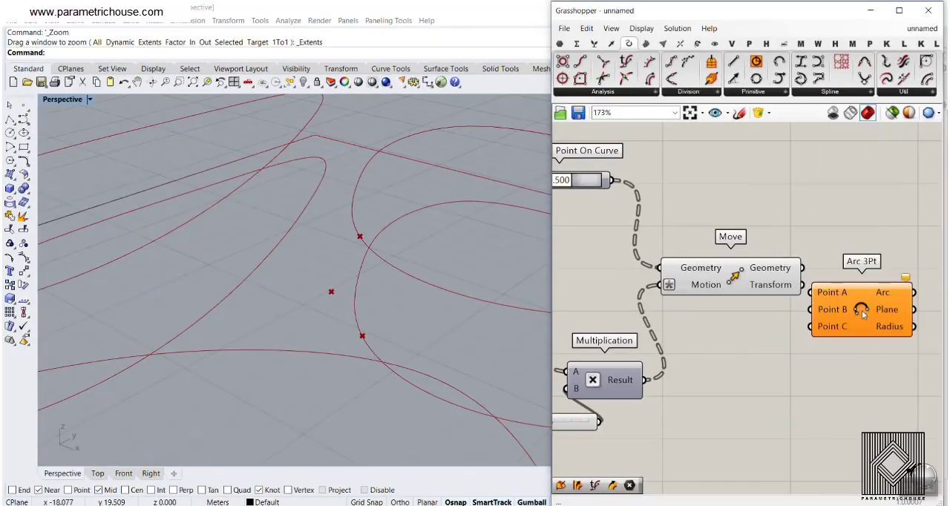
drag(861, 305, 893, 233)
- Connect the rebuilt curves' 0.000 Point On Curve to Point A of Arc 3Pt and the raised curves' 0.000 Point On Curve to Point B
scroll(300, 288, down, 5)
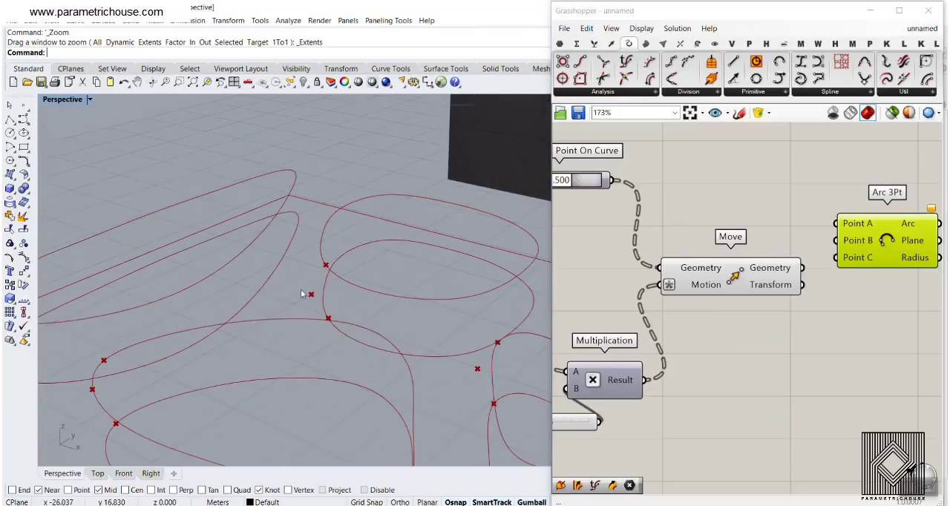
scroll(658, 238, down, 2)
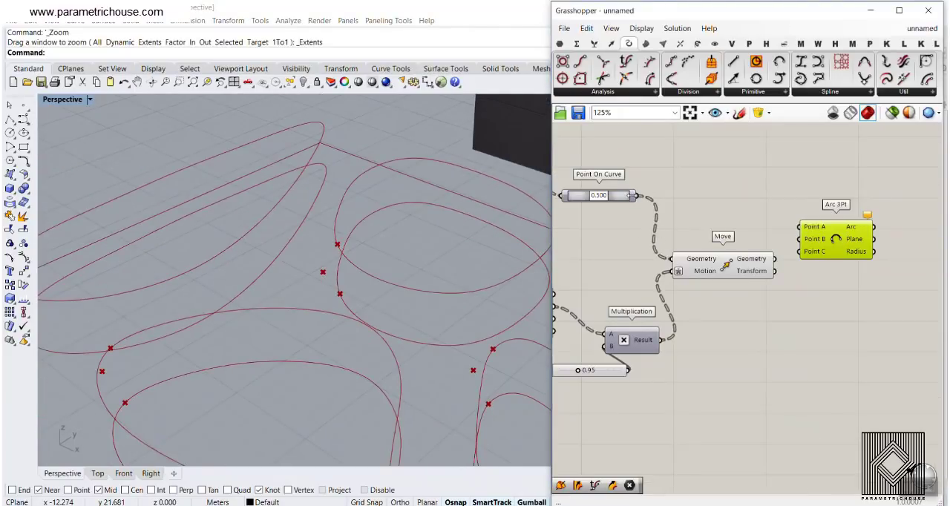
drag(638, 195, 800, 227)
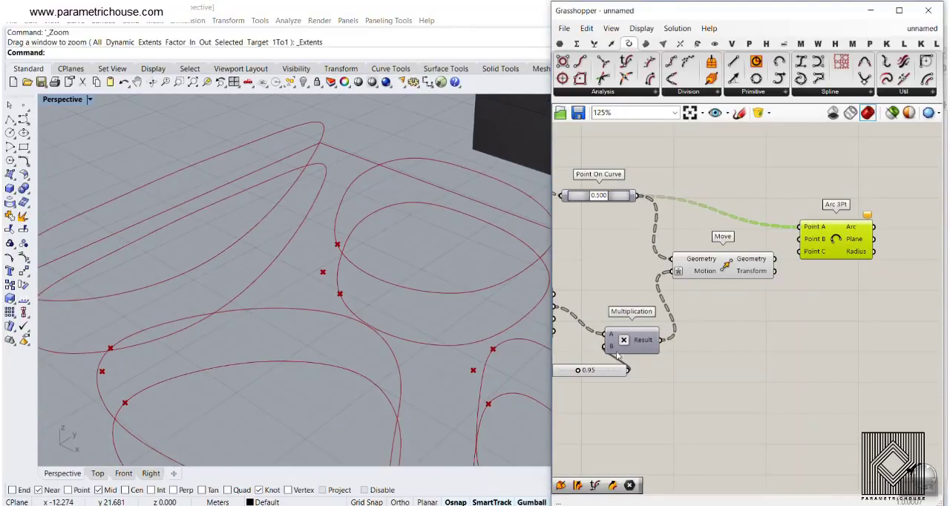
scroll(891, 282, down, 5)
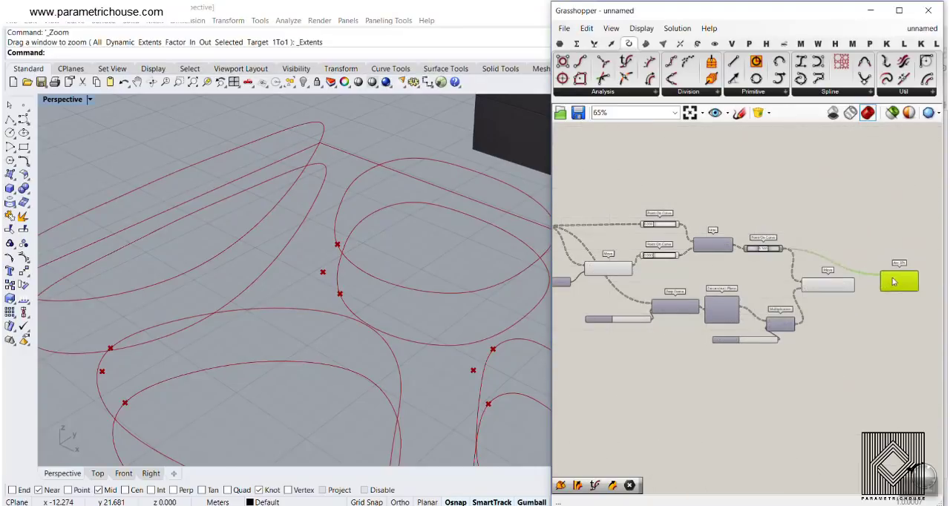
scroll(894, 282, up, 5)
click(724, 233)
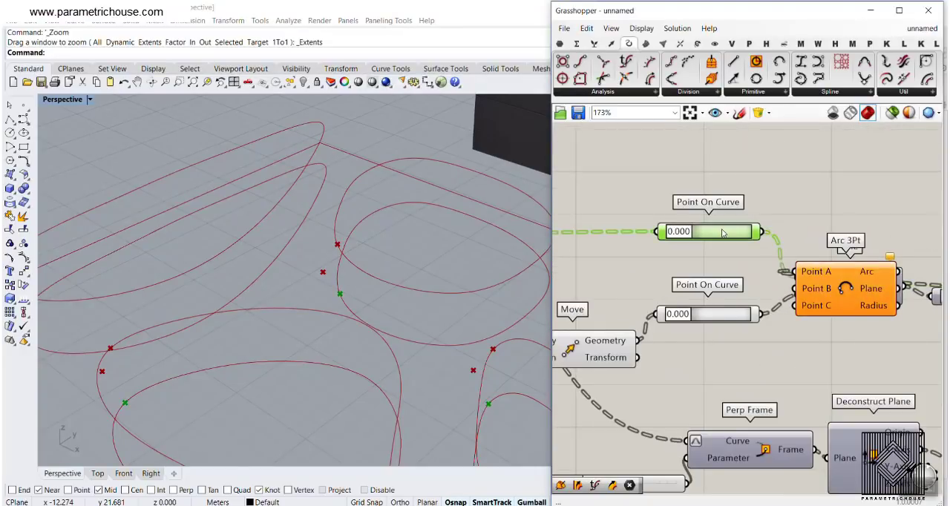
click(722, 317)
drag(815, 304, 838, 247)
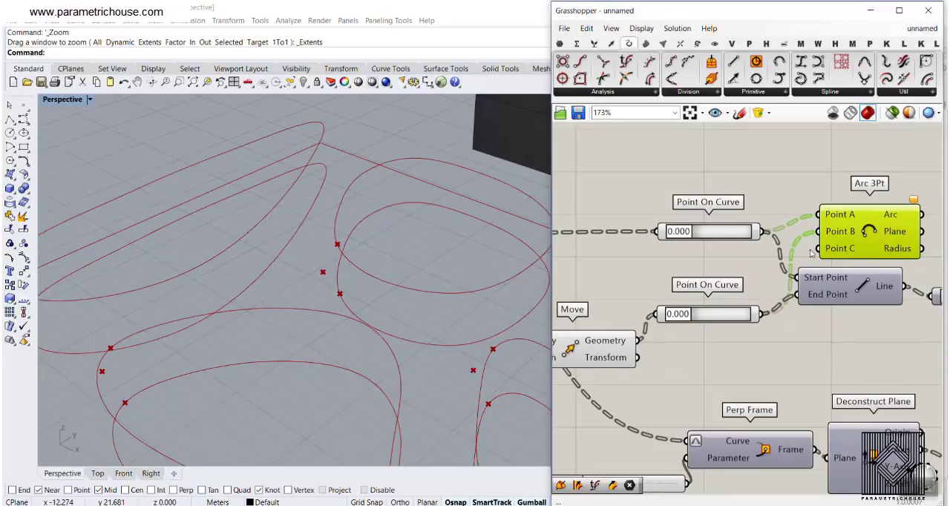
- Rewire the raised curves' points from Point B to Point C of Arc 3Pt and connect the moved midpoints' Geometry to Point B
scroll(843, 234, down, 3)
right_drag(842, 234, 681, 223)
drag(681, 225, 838, 250)
scroll(705, 236, down, 4)
scroll(838, 250, up, 6)
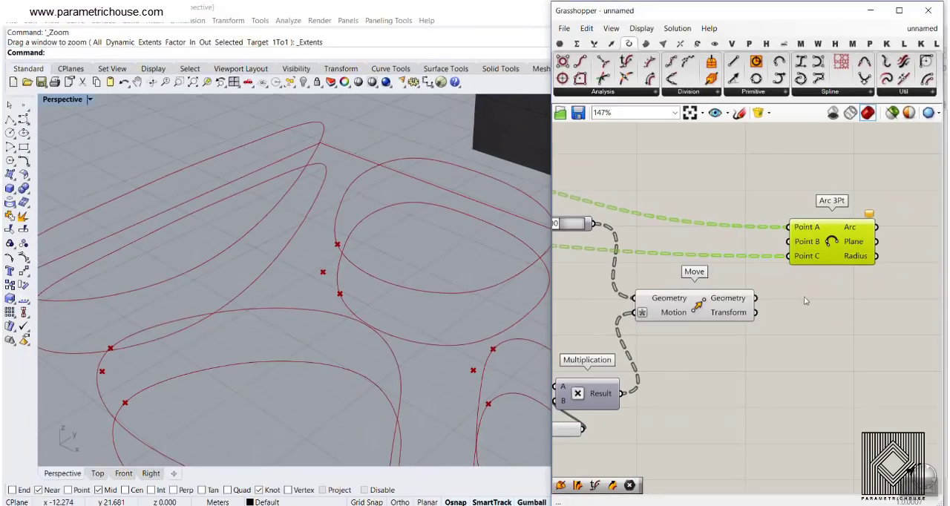
click(722, 310)
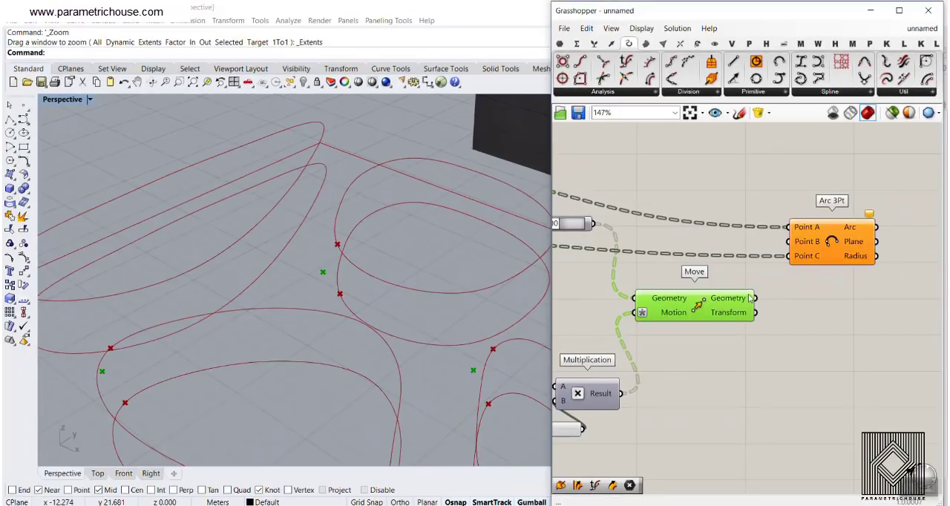
drag(771, 248, 790, 243)
click(746, 268)
scroll(370, 239, down, 5)
right_drag(330, 307, 357, 339)
scroll(357, 339, up, 4)
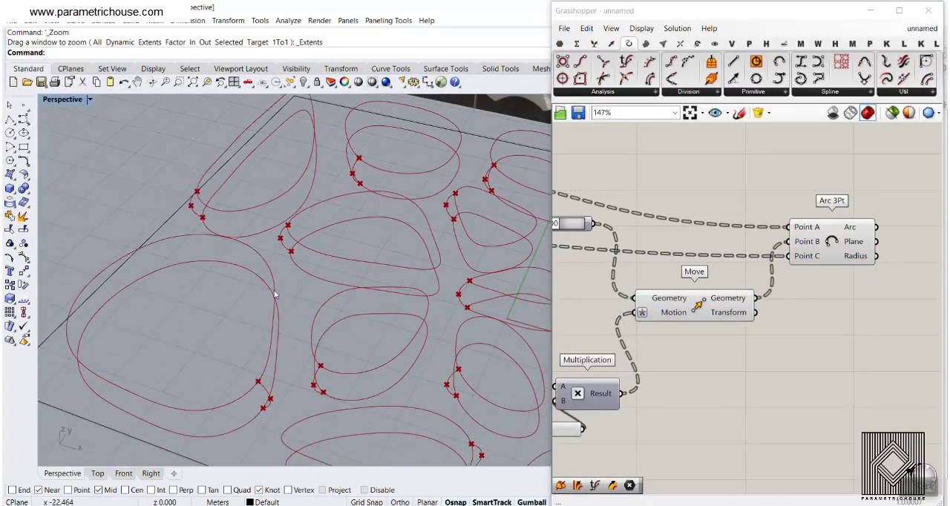
scroll(713, 328, down, 3)
- Add a Sweep2 component and place it near the Rebuild Curve component
click(644, 44)
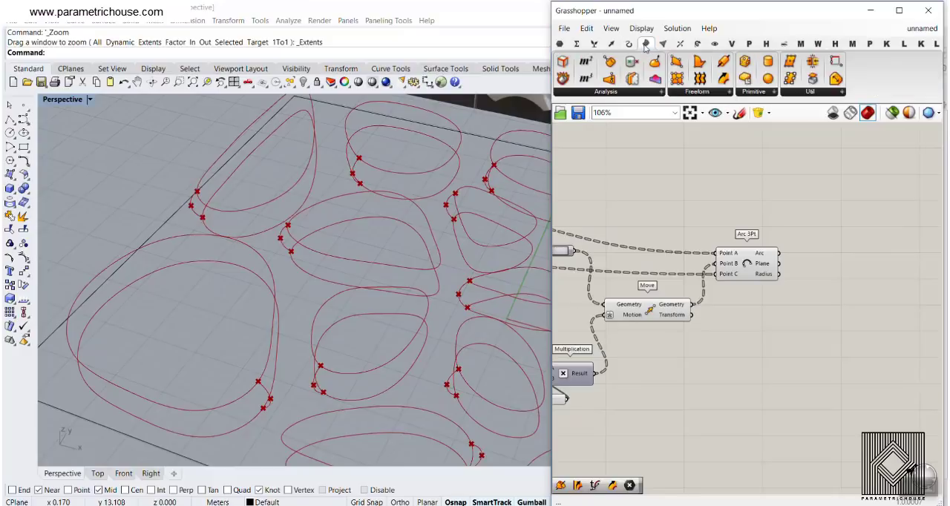
click(726, 93)
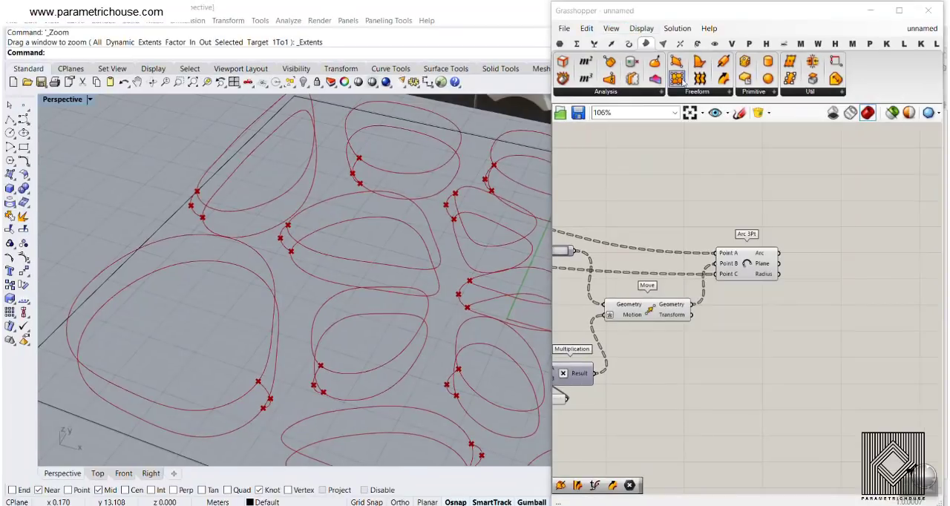
click(645, 89)
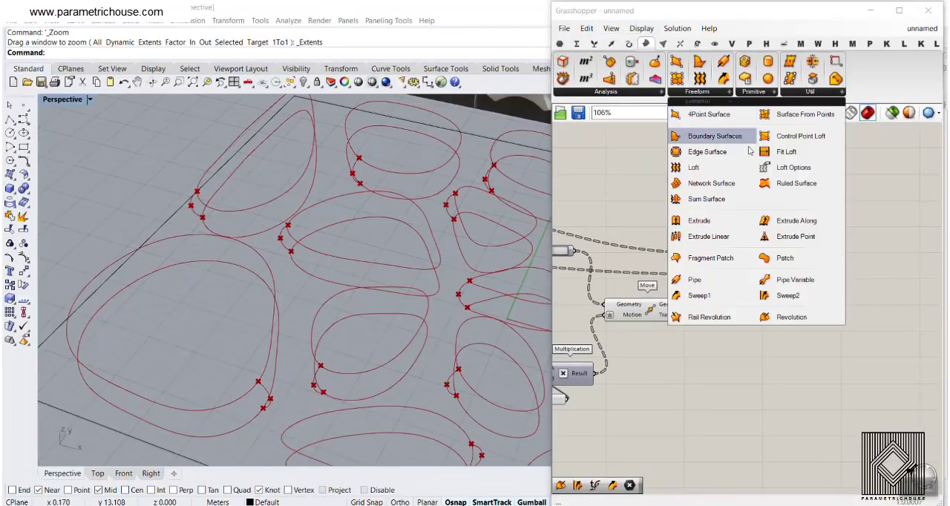
click(793, 300)
scroll(863, 280, down, 3)
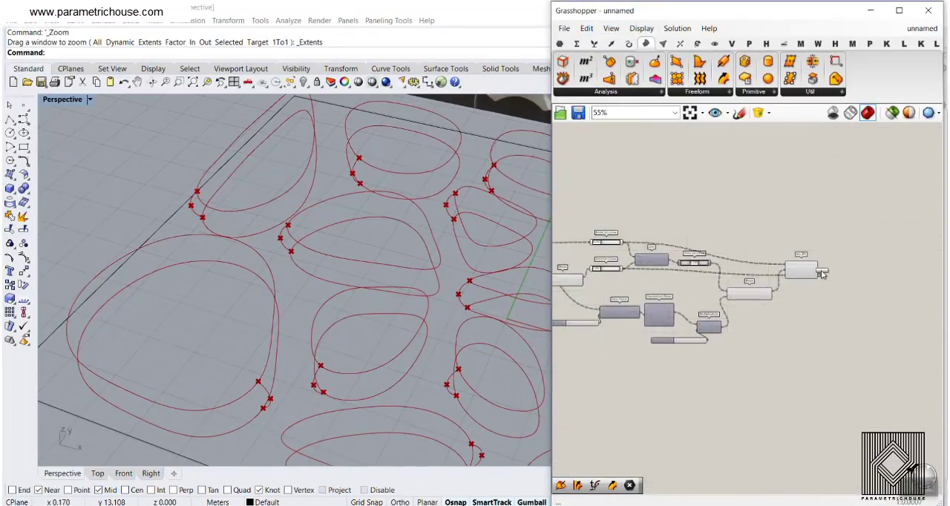
scroll(822, 273, down, 2)
scroll(698, 296, up, 4)
scroll(653, 238, up, 4)
- Connect the Rebuild Curve output to Rail 1 of Sweep2 and the raised curves' Move Geometry to Rail 2
click(609, 196)
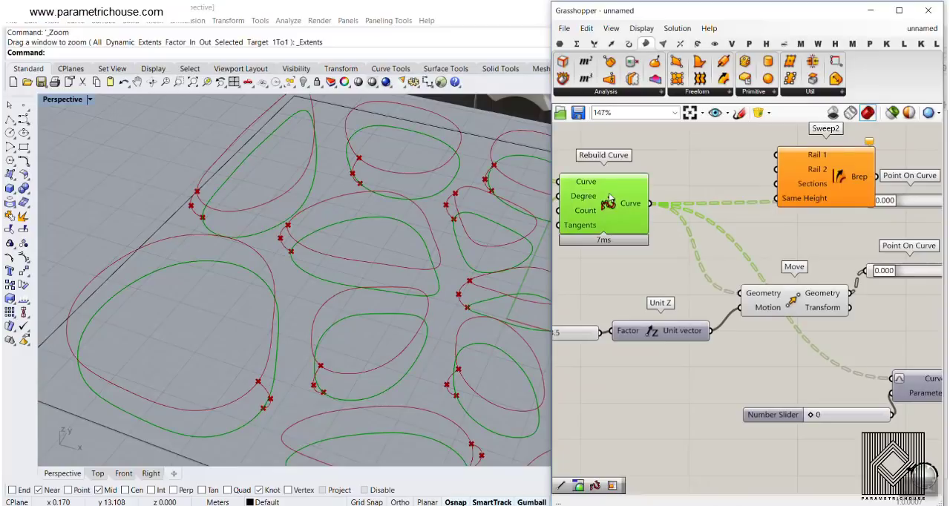
drag(726, 156, 787, 153)
right_drag(820, 189, 704, 220)
drag(704, 219, 797, 178)
click(698, 329)
drag(733, 325, 754, 157)
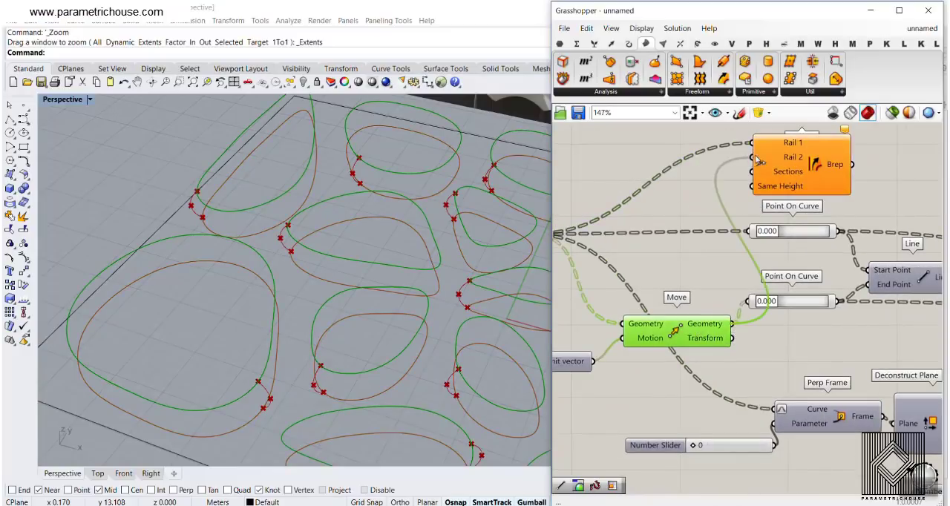
- Place Sweep2 beyond Arc 3Pt and connect the Arc output to its Sections input to sweep rims around the openings
right_drag(824, 186, 742, 211)
scroll(720, 202, down, 3)
scroll(631, 238, down, 5)
drag(723, 200, 839, 260)
right_drag(839, 260, 784, 257)
scroll(783, 256, up, 4)
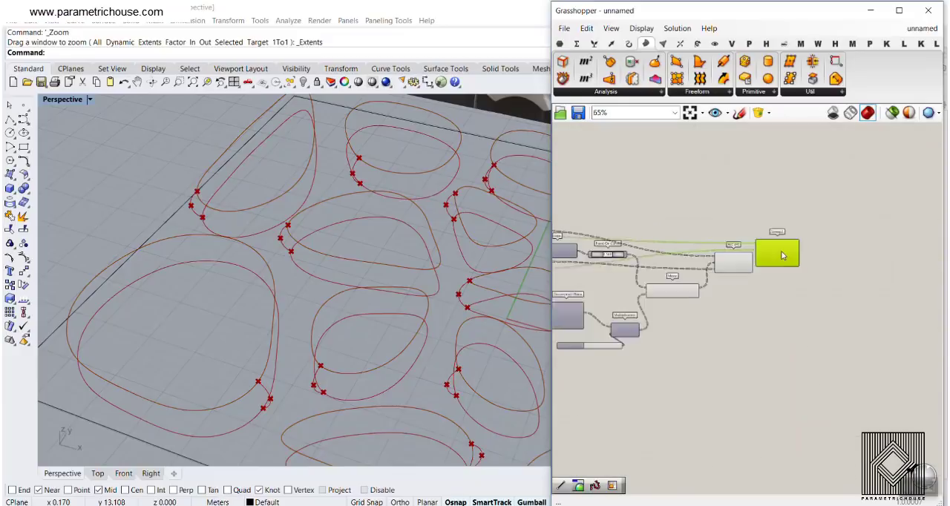
drag(783, 256, 786, 217)
scroll(760, 259, up, 2)
drag(727, 202, 730, 202)
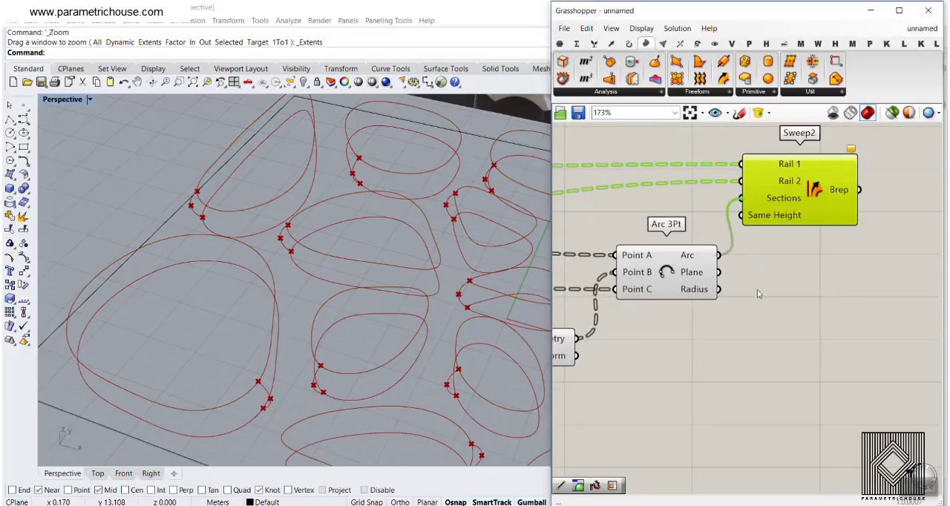
right_drag(371, 296, 343, 281)
scroll(324, 227, down, 6)
scroll(435, 296, up, 6)
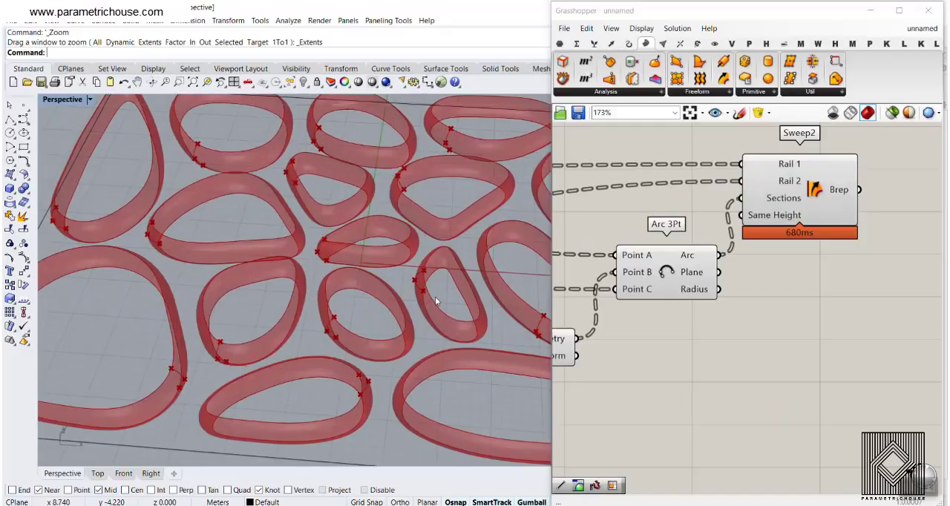
scroll(338, 286, down, 6)
scroll(326, 282, up, 3)
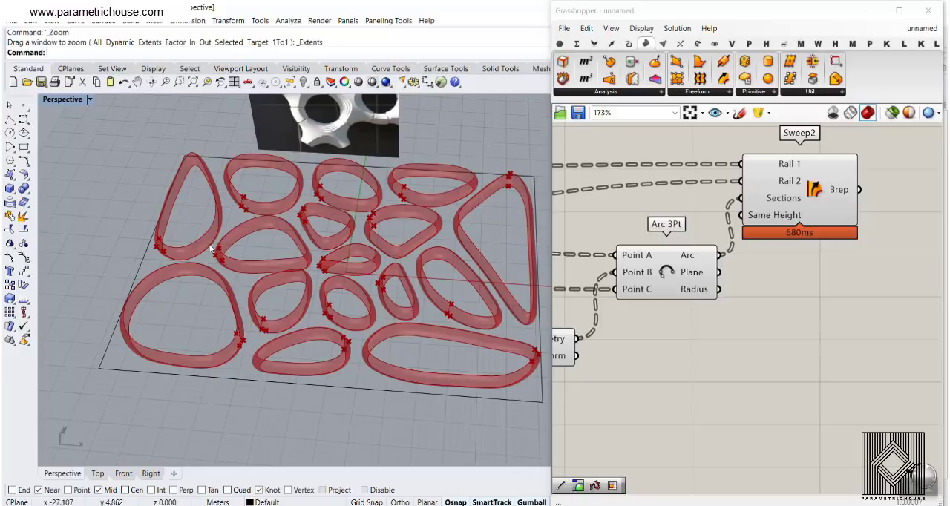
- Add a Boundary Surfaces component above the Point On Curve components
scroll(753, 241, down, 10)
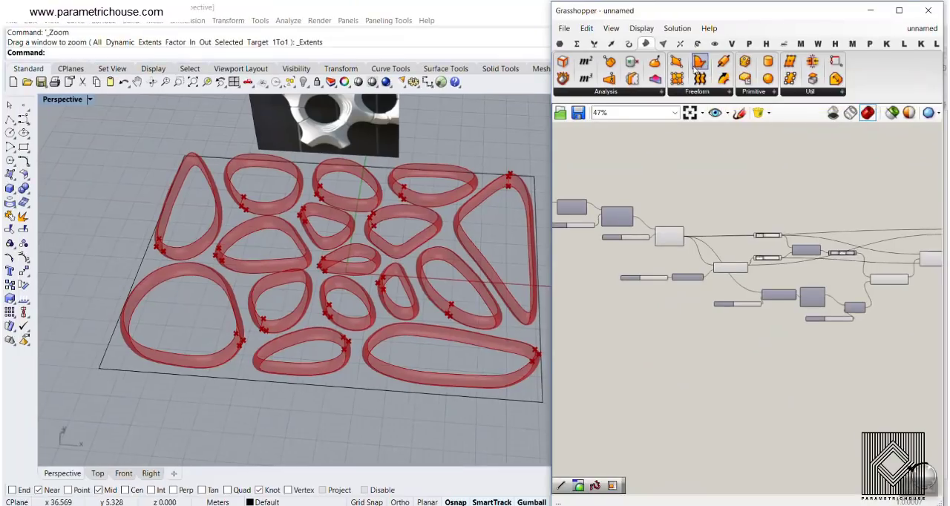
click(696, 65)
scroll(819, 155, down, 3)
scroll(800, 221, up, 4)
click(809, 170)
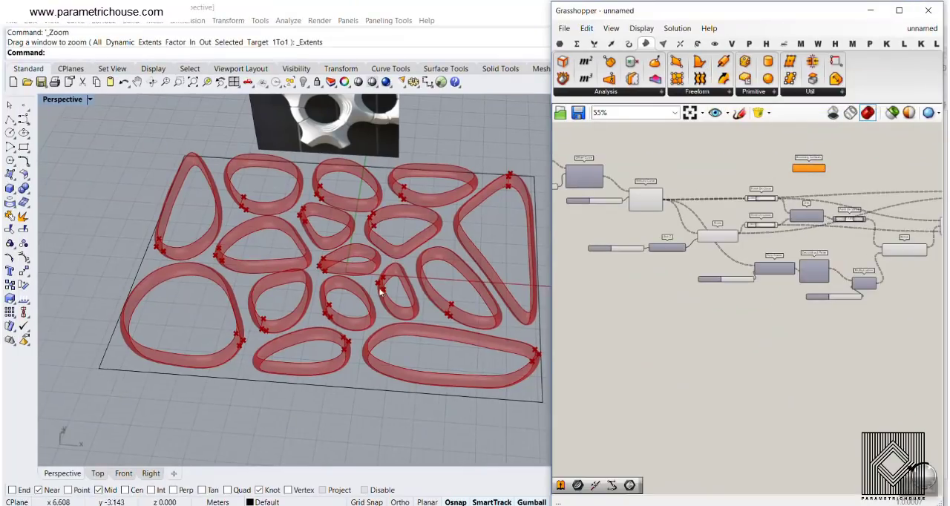
- Select the rectangular border curve around the openings in the Rhino viewport
right_drag(286, 325, 268, 294)
scroll(143, 339, up, 5)
click(145, 341)
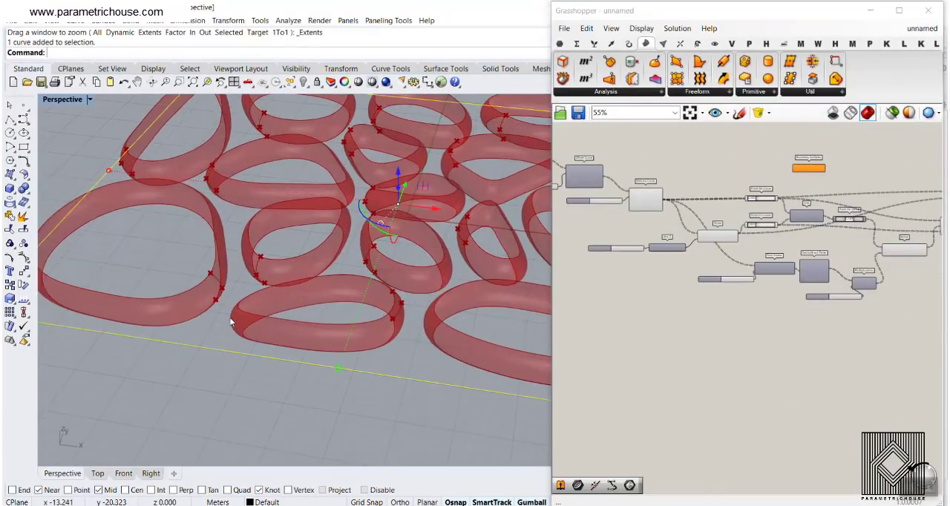
scroll(195, 316, up, 2)
scroll(219, 282, down, 3)
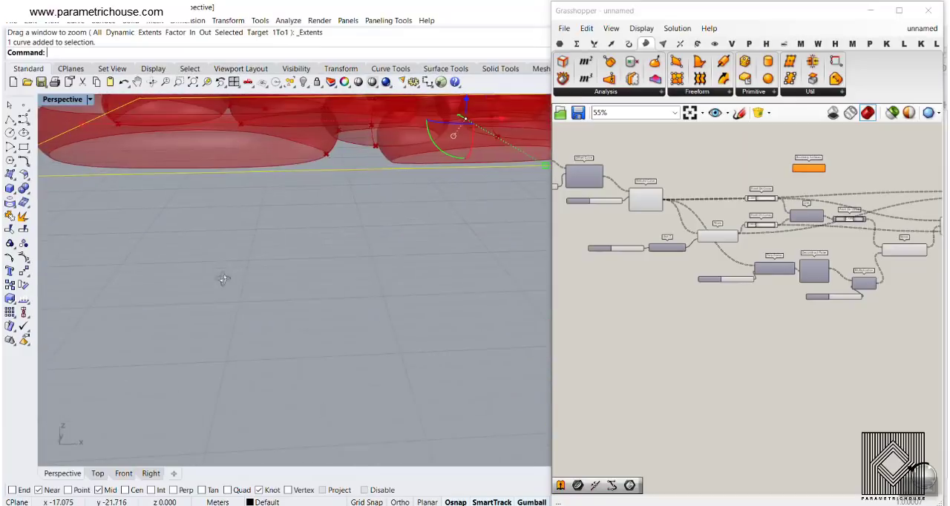
scroll(279, 227, down, 4)
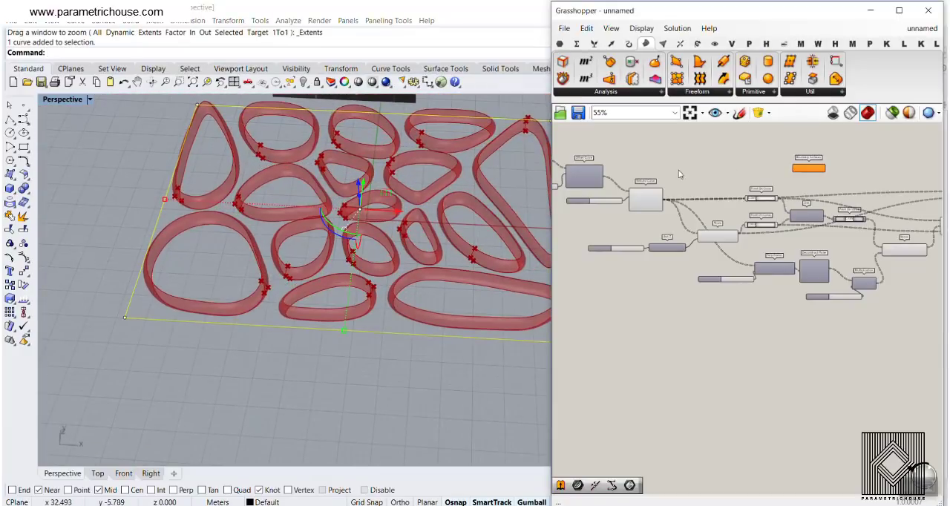
- Connect the Curve parameter that feeds Voronoi's Boundary to the Edges input of Boundary Surfaces
right_drag(681, 176, 797, 224)
scroll(796, 225, down, 2)
right_drag(666, 222, 765, 241)
scroll(699, 241, up, 6)
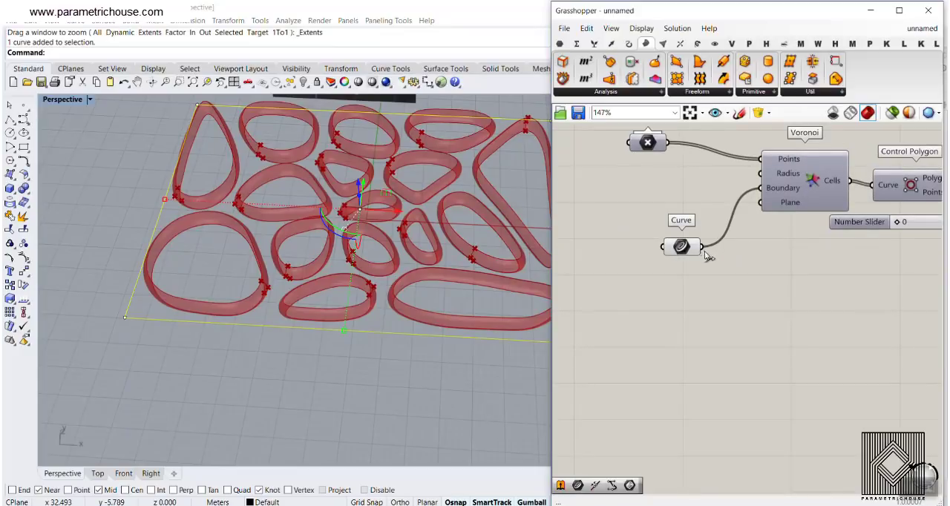
scroll(699, 257, down, 8)
scroll(849, 274, up, 12)
drag(852, 276, 771, 262)
scroll(766, 282, down, 5)
right_drag(766, 282, 855, 269)
scroll(855, 269, down, 4)
scroll(682, 312, up, 2)
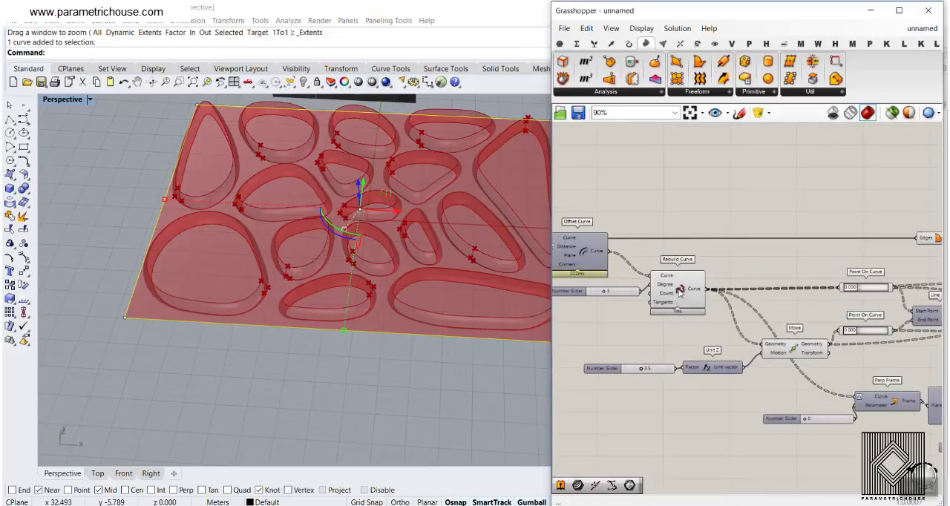
- Add the Rebuild Curve output to Boundary Surfaces' Edges alongside the border curve and examine the input's data structure
click(680, 292)
scroll(317, 318, up, 6)
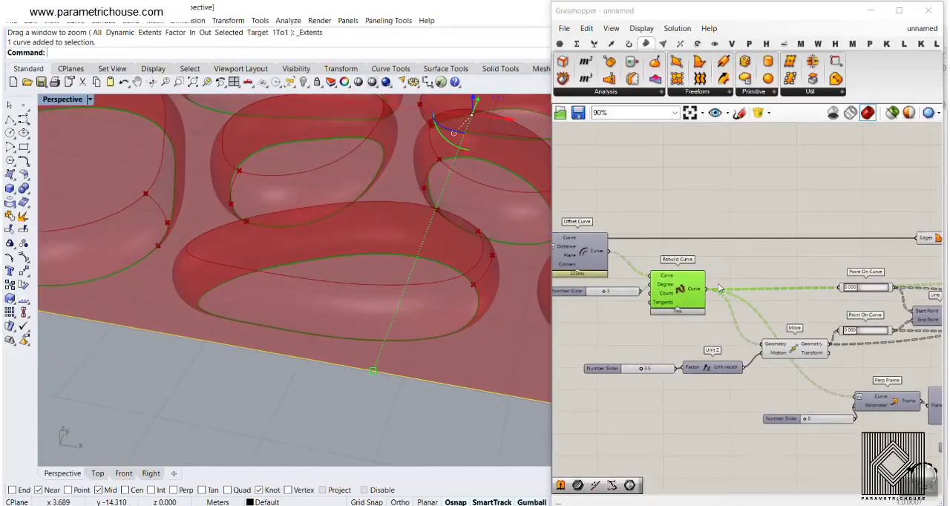
scroll(727, 297, down, 3)
scroll(746, 264, up, 5)
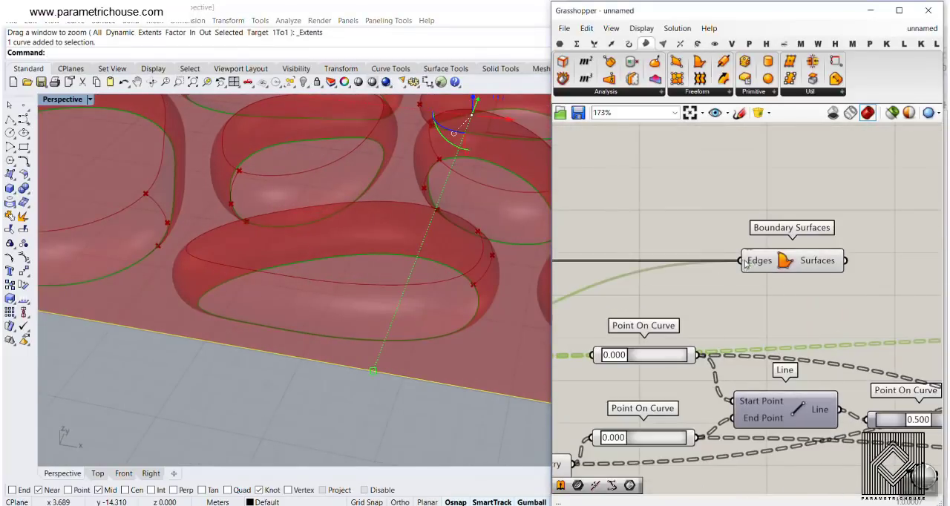
scroll(746, 263, up, 2)
mouse_move(756, 258)
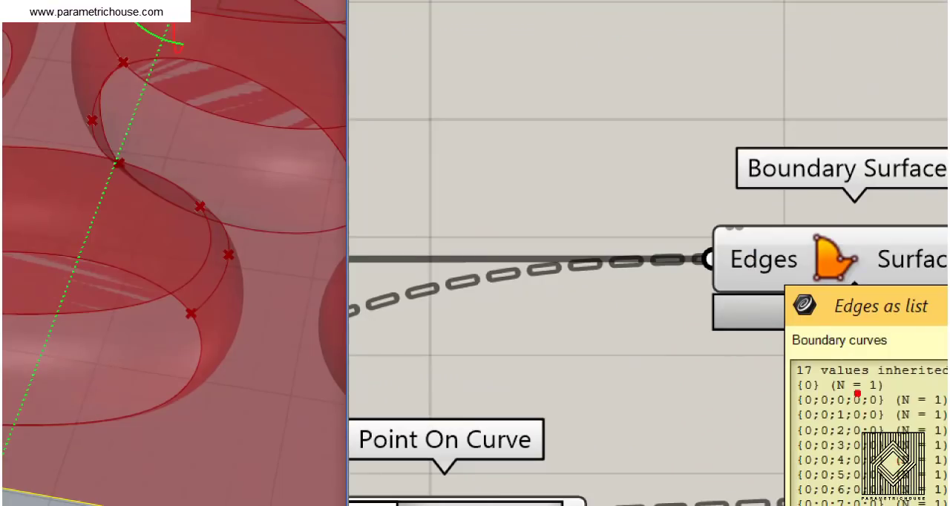
drag(856, 373, 834, 439)
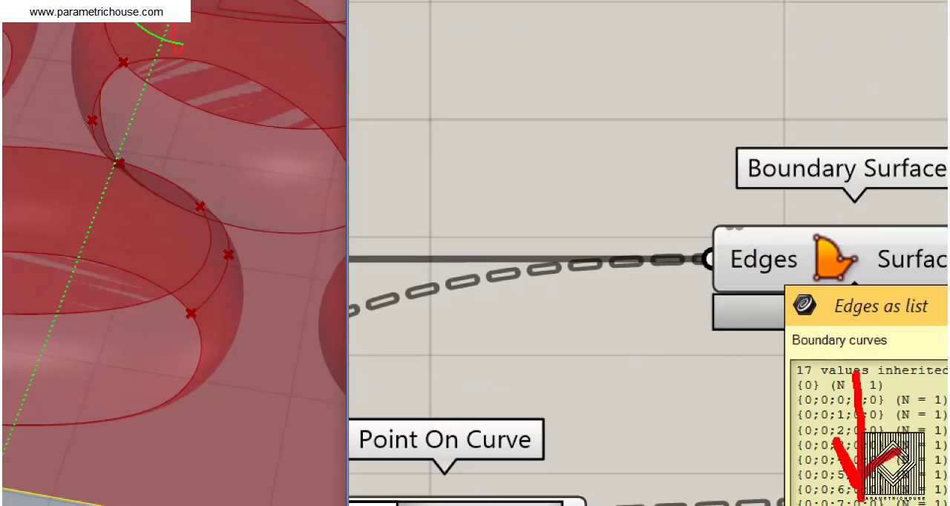
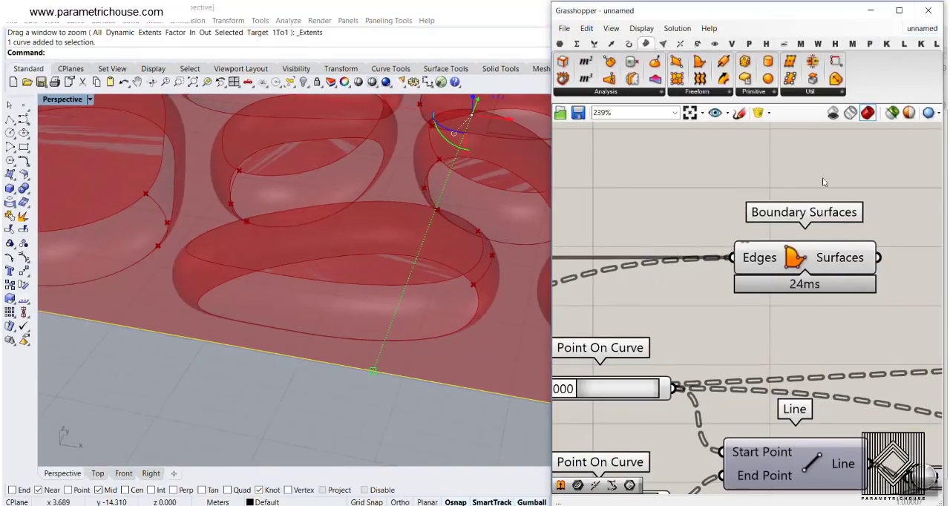
- Flatten the Edges input of Boundary Surfaces so the openings are cut out of the bordered surface
scroll(706, 275, down, 5)
right_drag(721, 276, 787, 313)
drag(799, 303, 727, 262)
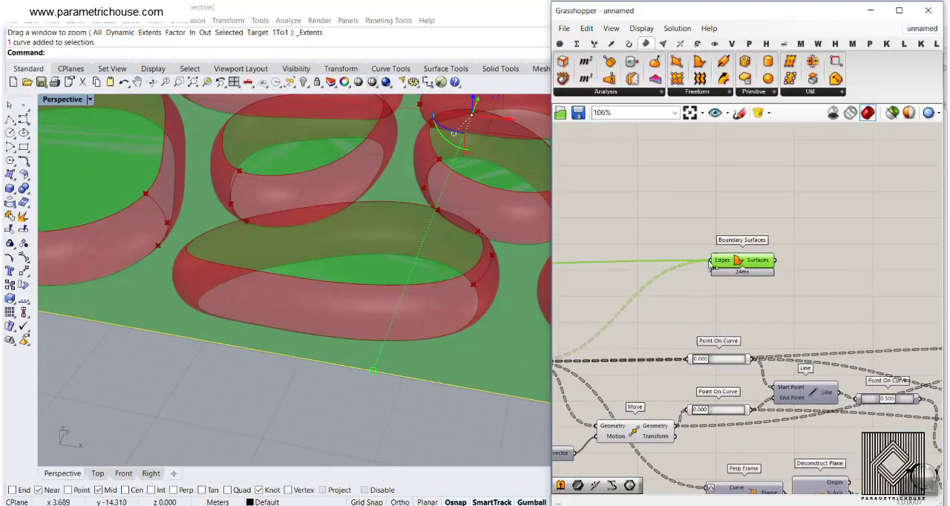
scroll(721, 261, up, 3)
right_click(725, 262)
click(753, 343)
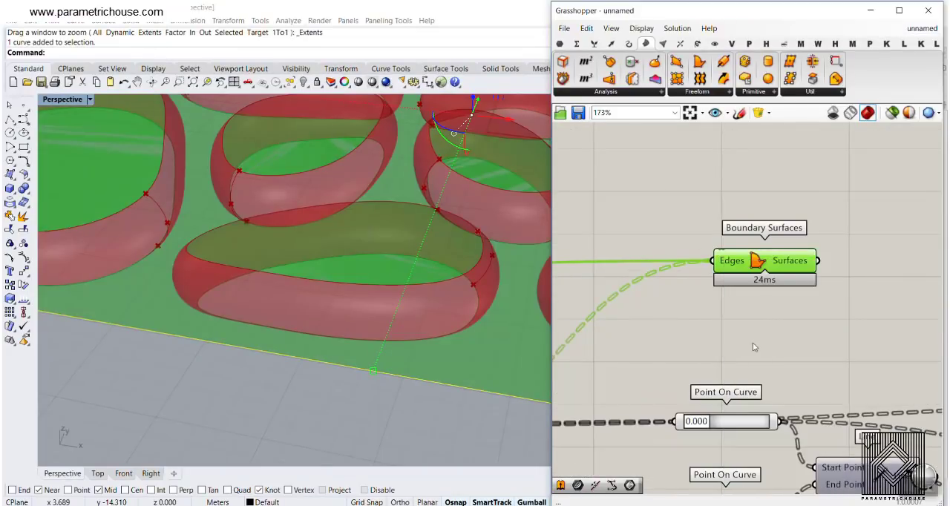
scroll(357, 298, down, 5)
right_drag(357, 298, 347, 322)
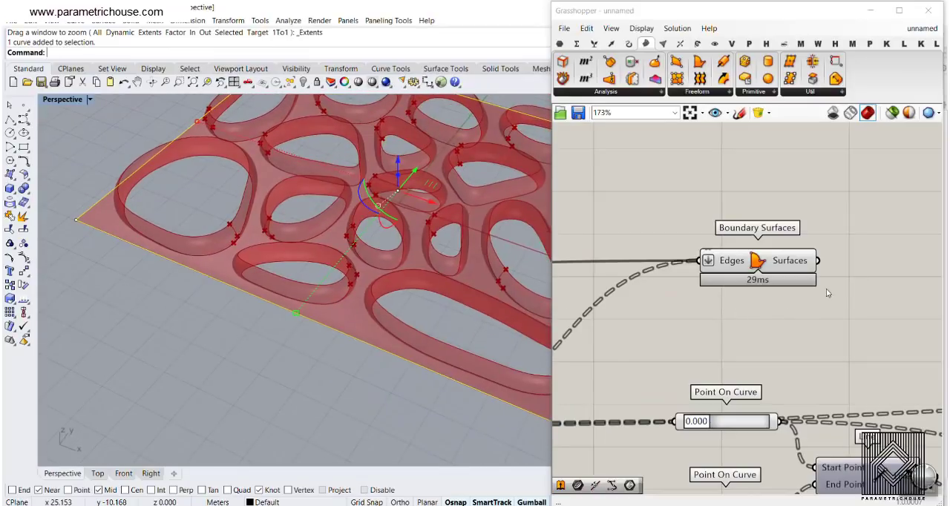
- Bake the boundary surface into Rhino, inspect it, and undo the bake
right_drag(807, 270, 727, 239)
right_click(728, 239)
click(742, 255)
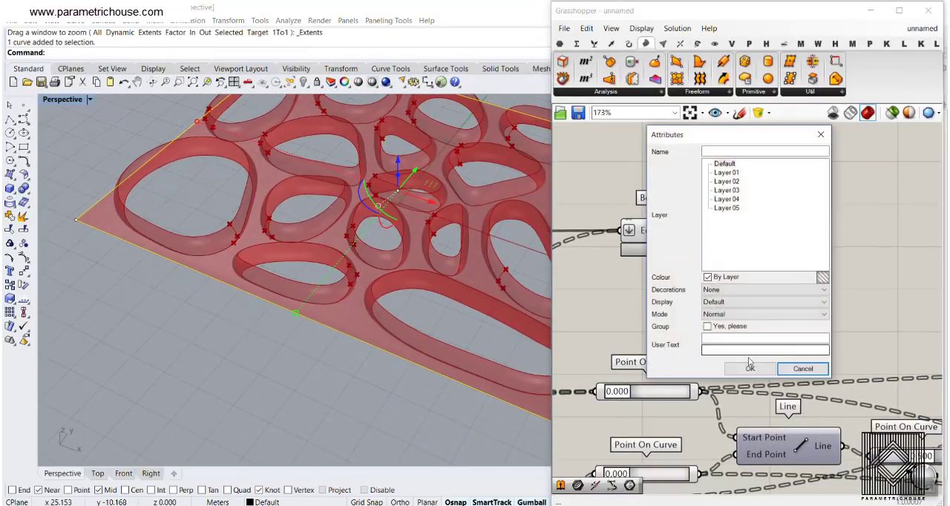
click(801, 370)
right_drag(296, 364, 305, 288)
scroll(283, 302, up, 3)
scroll(226, 378, down, 4)
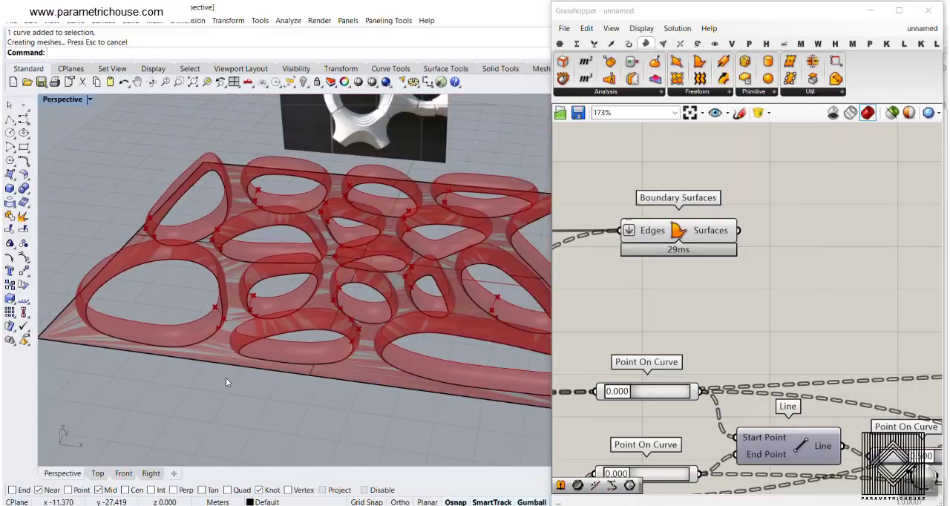
key(ctrl+z)
- Add a Move component and connect the Surfaces output of Boundary Surfaces to its Geometry input
double_click(809, 249)
text(move)
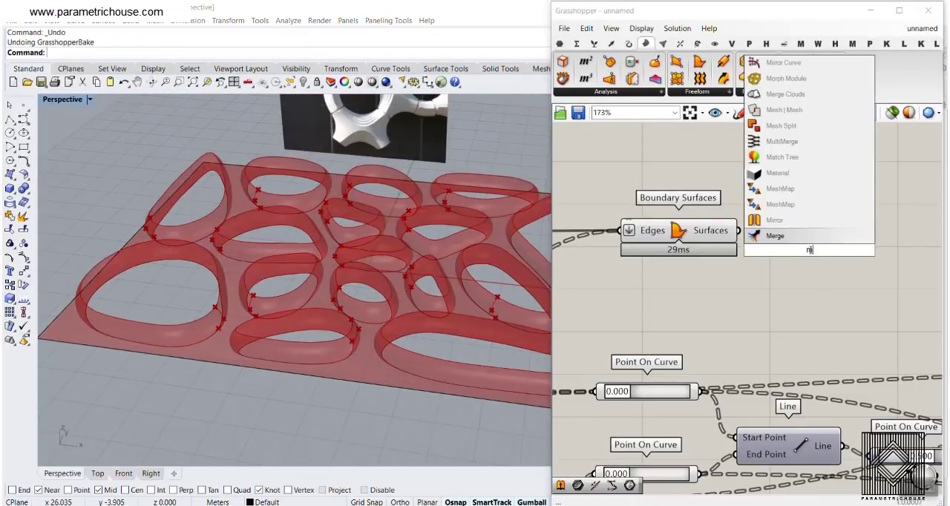
key(Return)
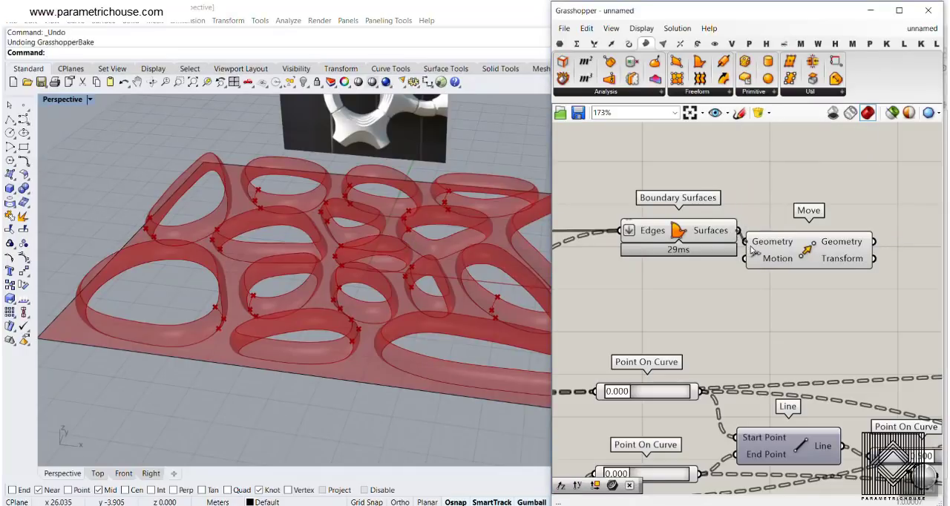
drag(750, 247, 752, 247)
right_drag(793, 274, 727, 255)
scroll(728, 255, down, 3)
drag(738, 244, 834, 267)
- Connect the existing Unit Z vector to the Motion input of the Move component for the boundary surface
right_drag(708, 305, 767, 257)
scroll(768, 257, down, 2)
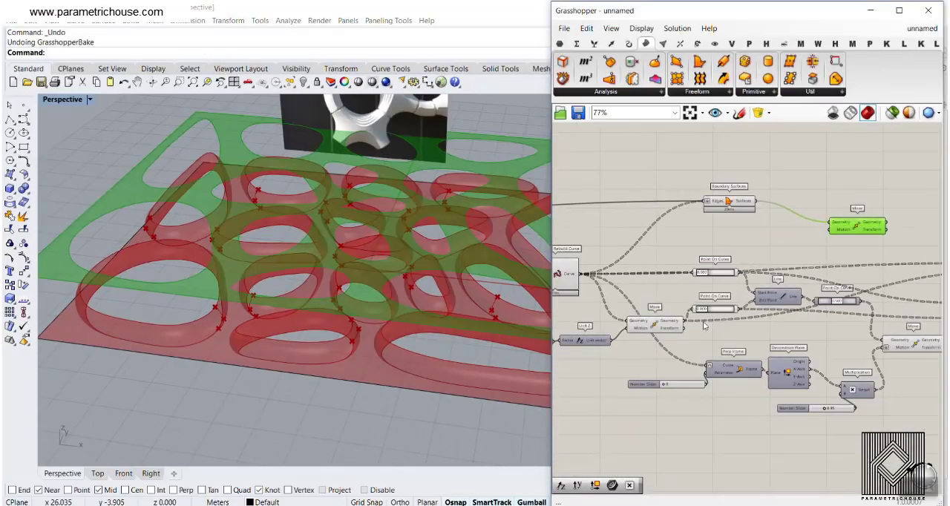
scroll(705, 325, up, 3)
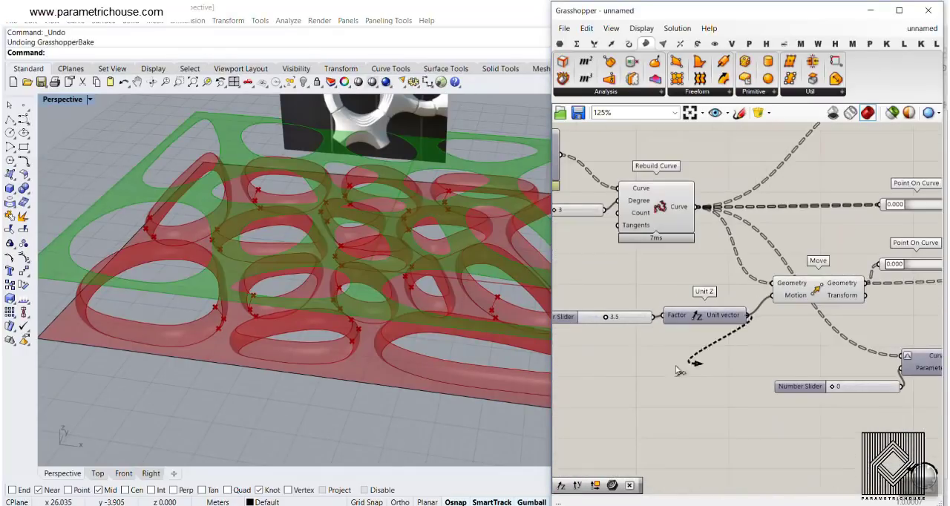
scroll(676, 369, down, 5)
drag(677, 369, 857, 224)
scroll(891, 250, up, 7)
right_drag(248, 308, 326, 333)
scroll(794, 230, down, 3)
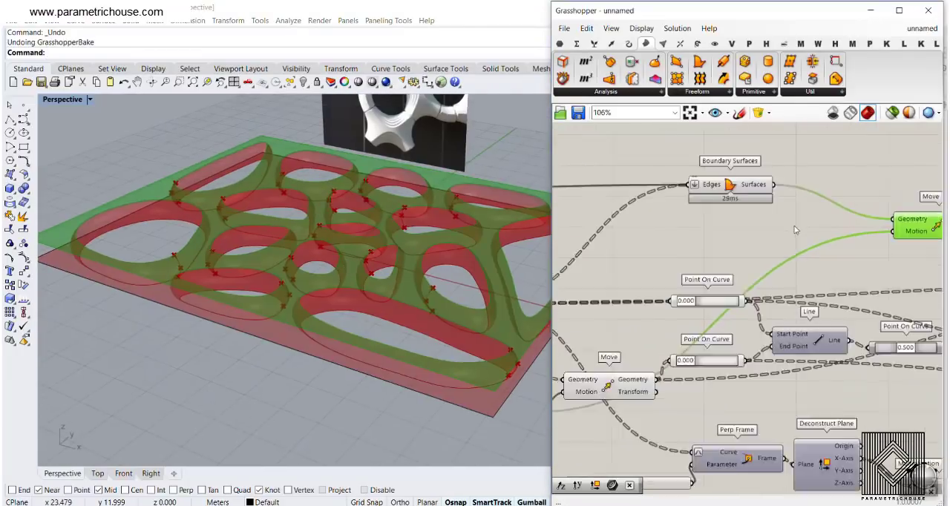
- Add another Move component, feed its Geometry from the border Curve parameter, and place it near Unit Z
scroll(794, 230, down, 4)
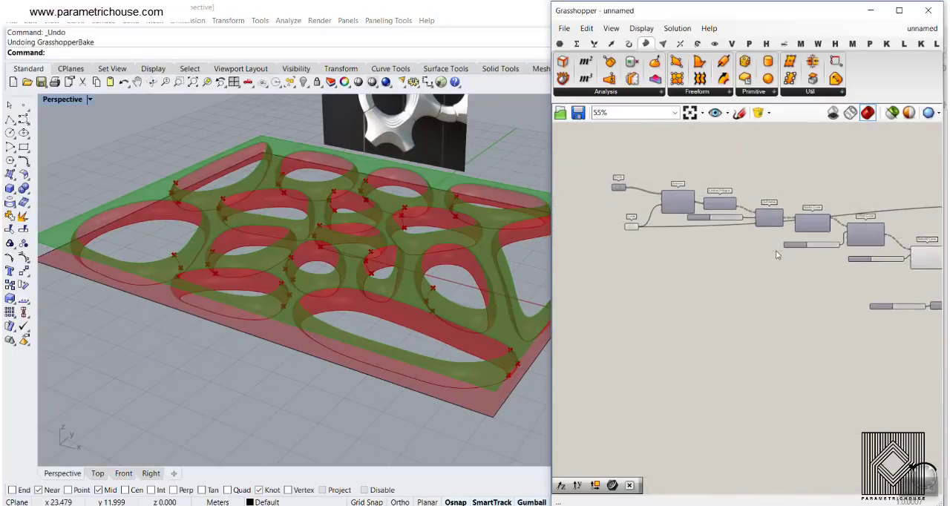
scroll(634, 238, up, 4)
click(627, 210)
double_click(680, 246)
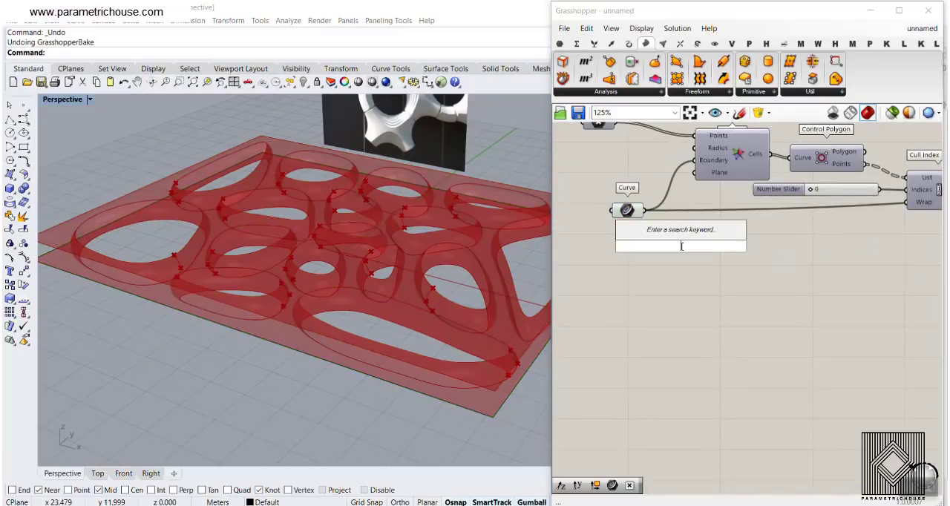
text(mo)
click(658, 187)
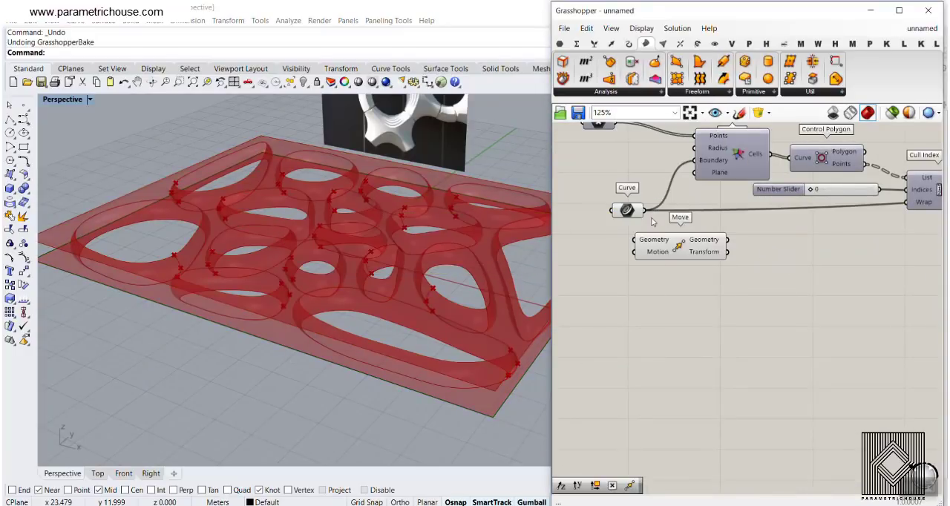
drag(658, 254, 745, 284)
scroll(562, 265, down, 7)
scroll(781, 308, up, 6)
right_drag(653, 261, 680, 255)
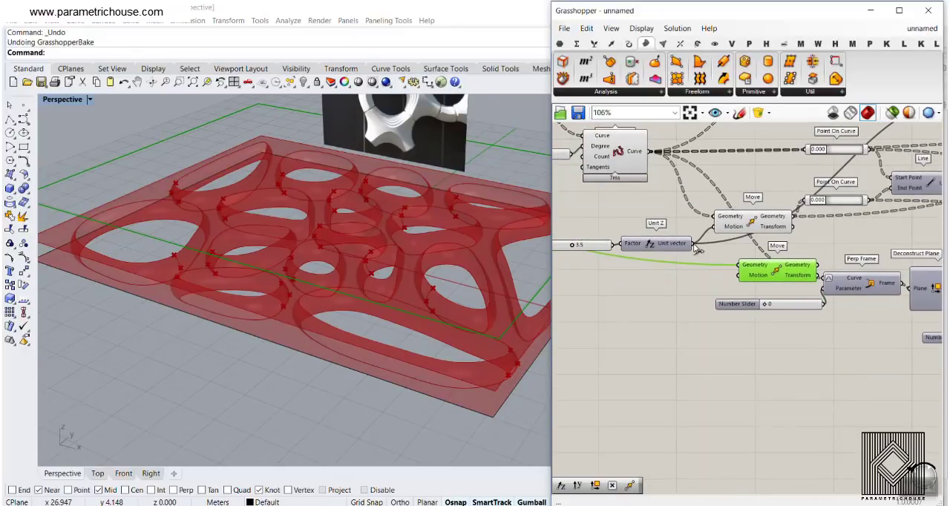
- Connect the Unit Z vector to the Motion input of the border curve's Move and place the component above the definition
drag(741, 274, 706, 279)
scroll(646, 304, down, 4)
scroll(706, 278, up, 5)
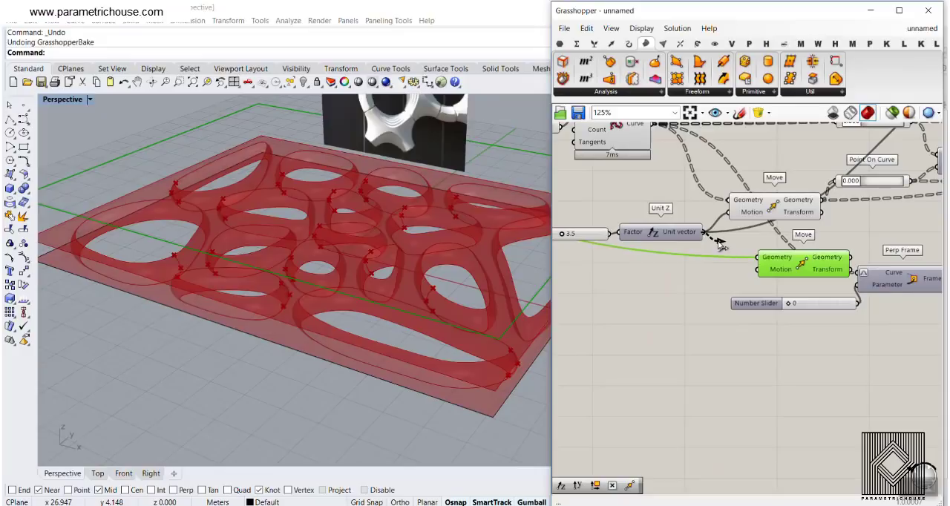
drag(787, 256, 655, 227)
scroll(652, 328, down, 7)
scroll(656, 325, down, 3)
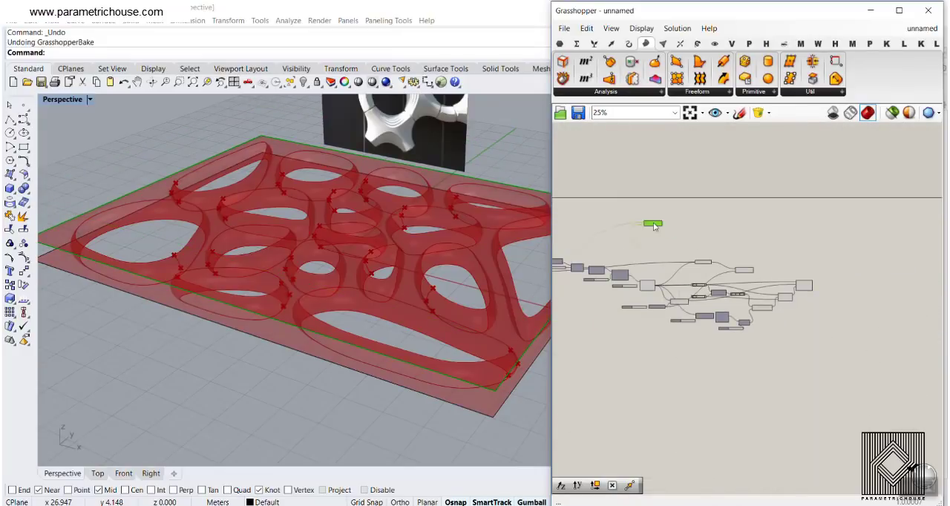
scroll(299, 252, up, 6)
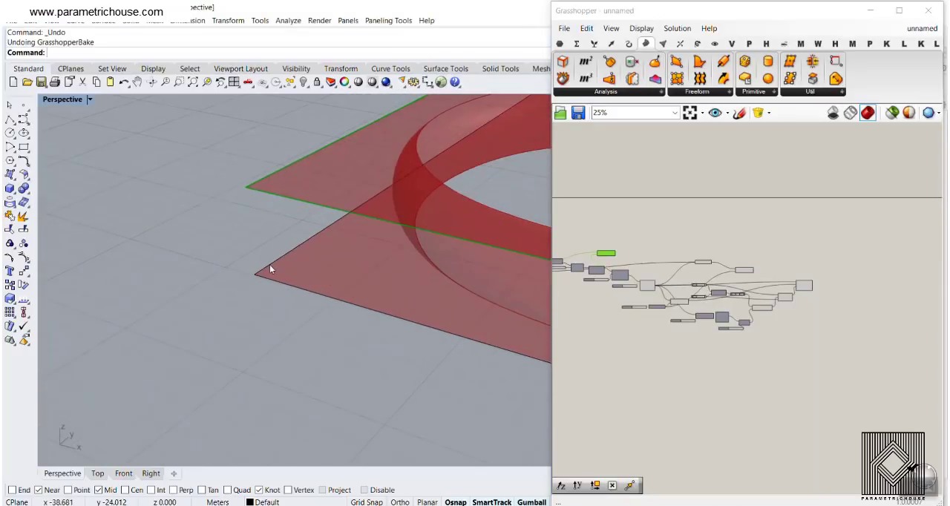
- Add a Loft component and connect the original border Curve parameter to its Curves input
scroll(689, 219, up, 2)
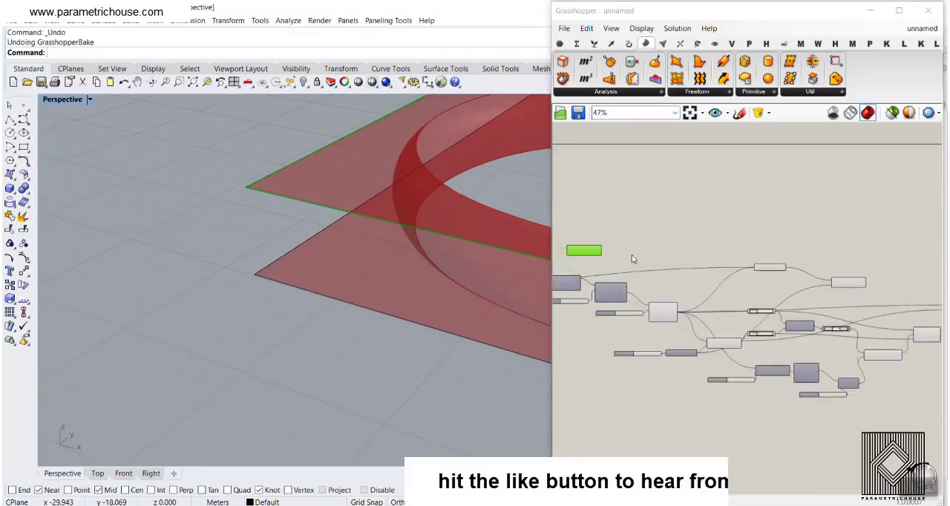
double_click(641, 238)
text(loft)
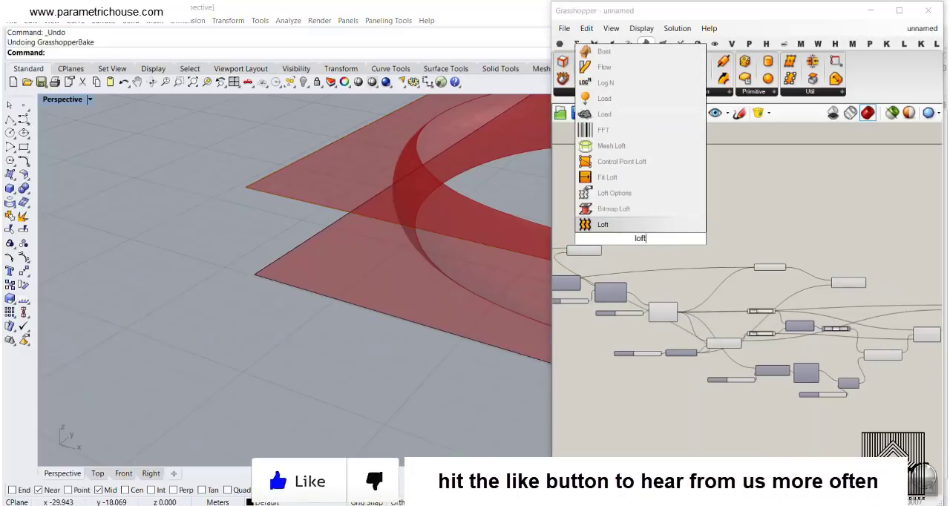
key(Return)
scroll(805, 257, down, 2)
drag(832, 247, 723, 295)
scroll(704, 278, up, 7)
drag(643, 245, 874, 245)
- Add the moved border curve to Loft's Curves input to form the panel's side walls
scroll(651, 329, down, 6)
scroll(902, 250, up, 4)
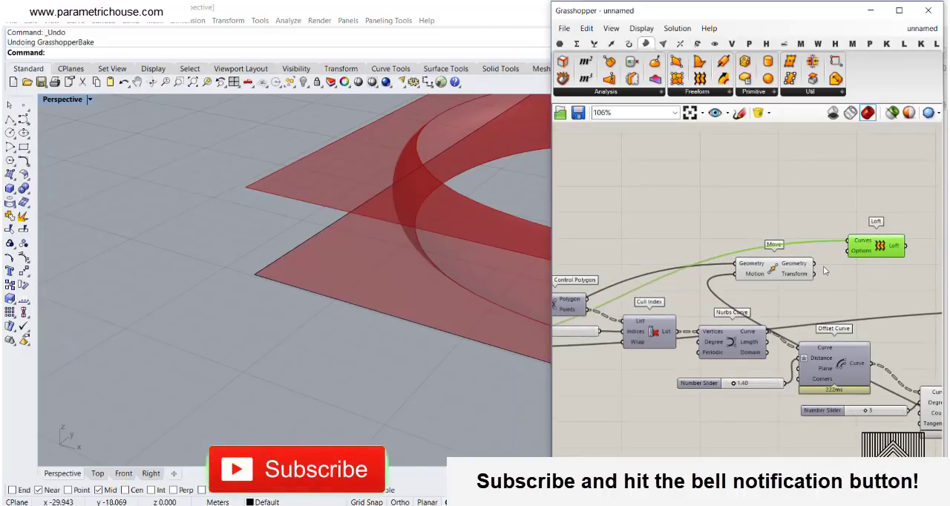
shift+drag(815, 265, 800, 288)
scroll(681, 276, down, 9)
scroll(800, 289, up, 7)
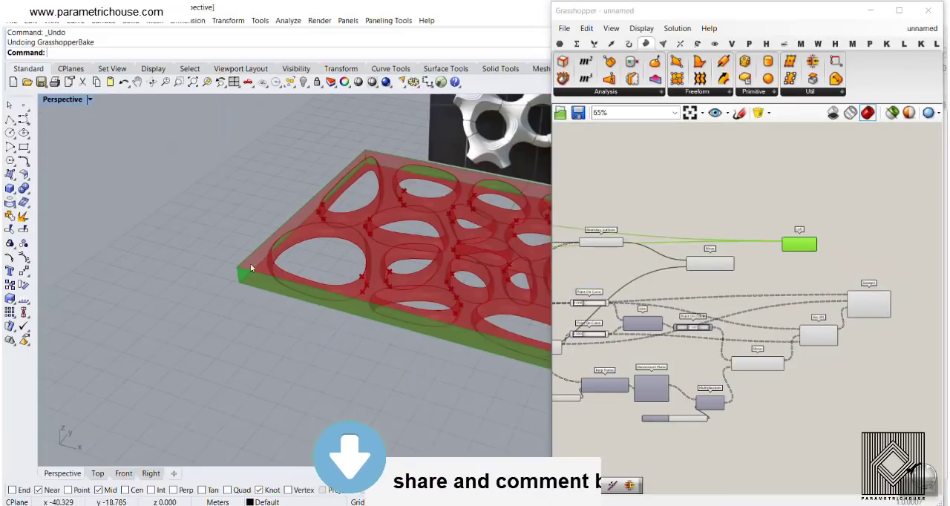
scroll(767, 273, up, 4)
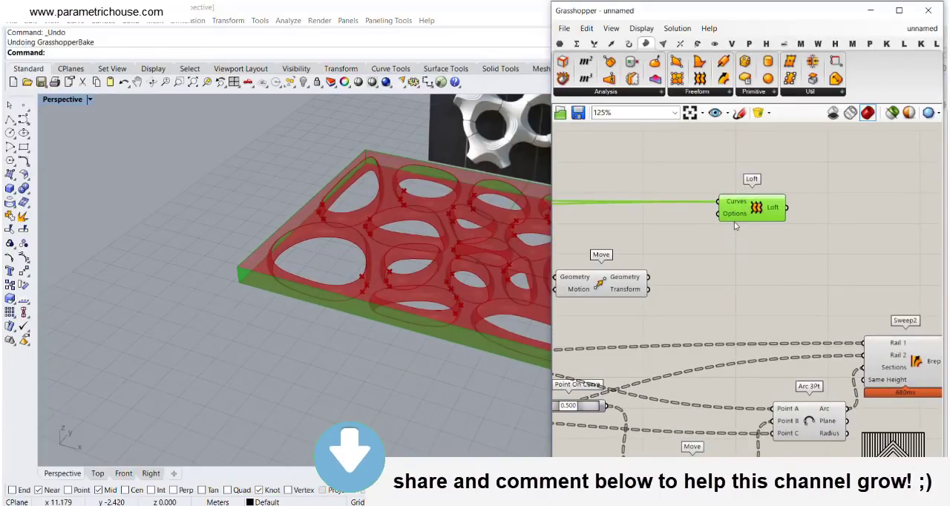
- Place the boundary surface's Move component below Loft and examine the surface and Sweep2 previews
drag(605, 293, 724, 297)
mouse_move(659, 290)
right_down()
mouse_move(773, 281)
mouse_move(675, 284)
right_up()
scroll(776, 282, down, 2)
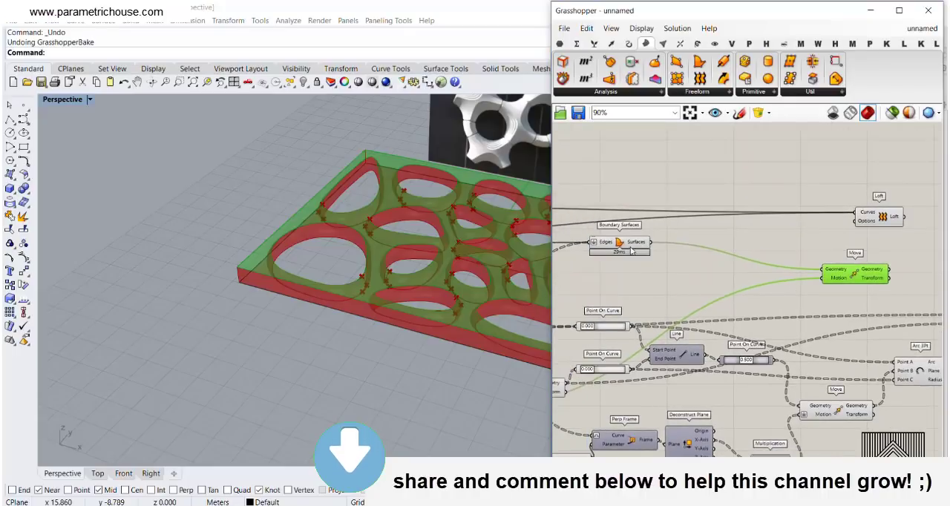
drag(631, 250, 758, 262)
right_drag(850, 301, 624, 291)
click(770, 319)
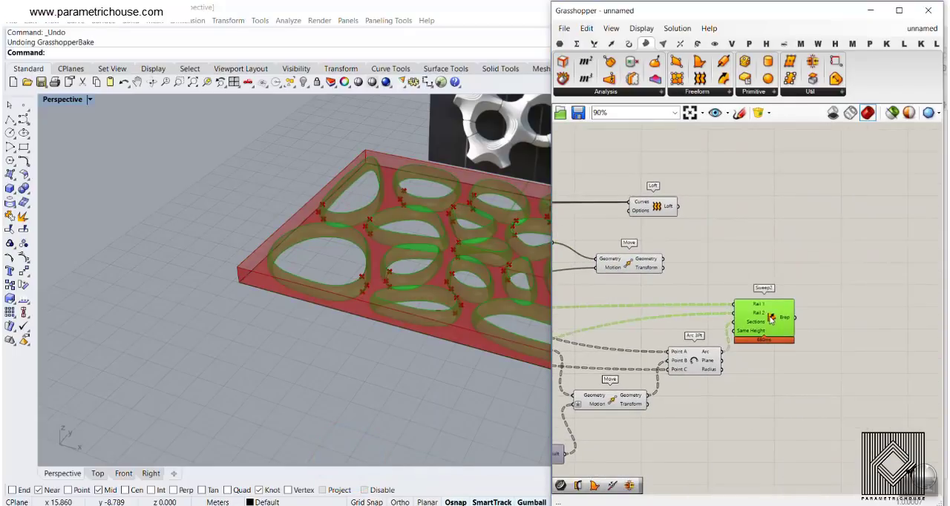
- Add a Brep Join component beside Sweep2 and flatten its Breps input
click(806, 257)
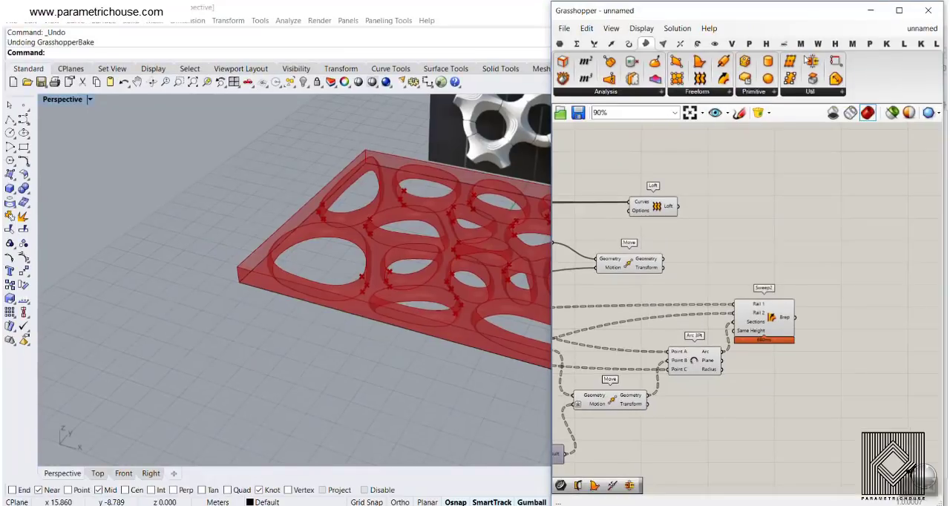
click(868, 318)
scroll(870, 319, up, 4)
drag(868, 319, 843, 226)
right_click(812, 222)
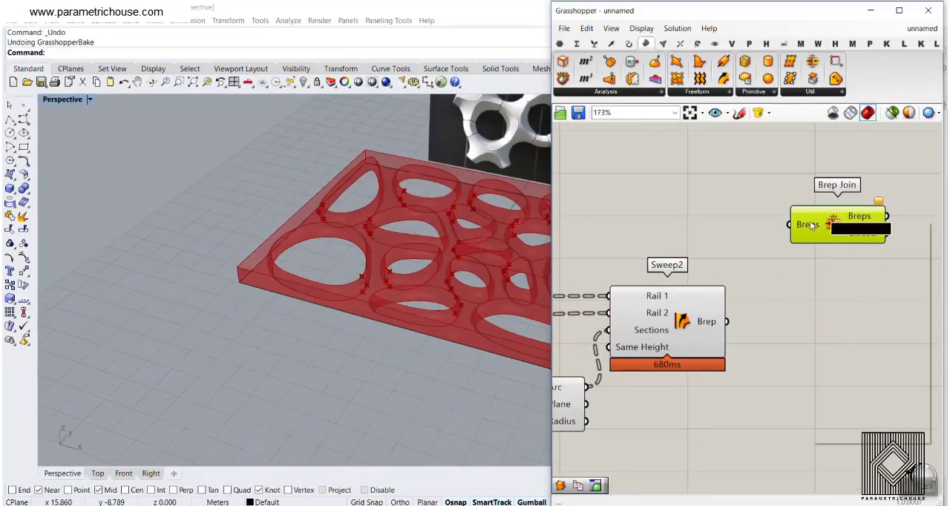
click(842, 311)
- Connect the Loft, moved surface, Sweep2 and original boundary surface outputs to Brep Join's Breps input
scroll(816, 313, down, 3)
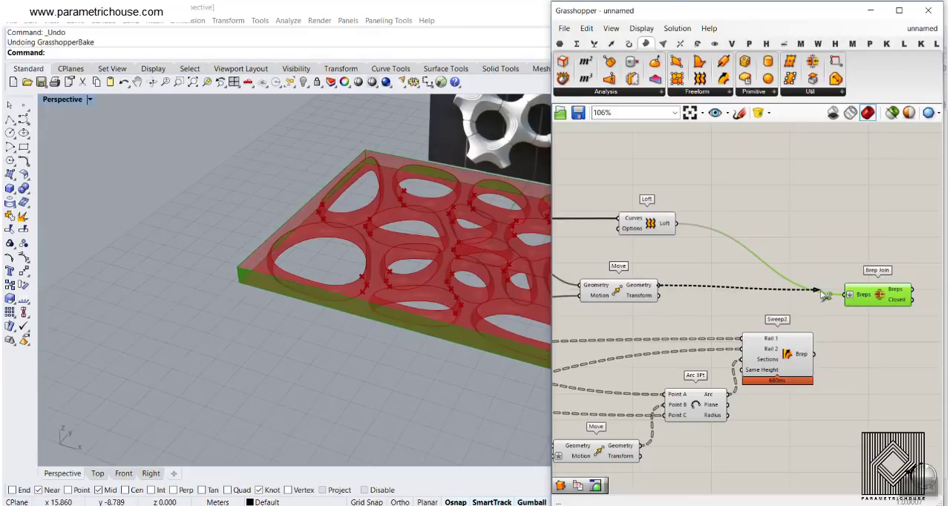
drag(825, 295, 838, 306)
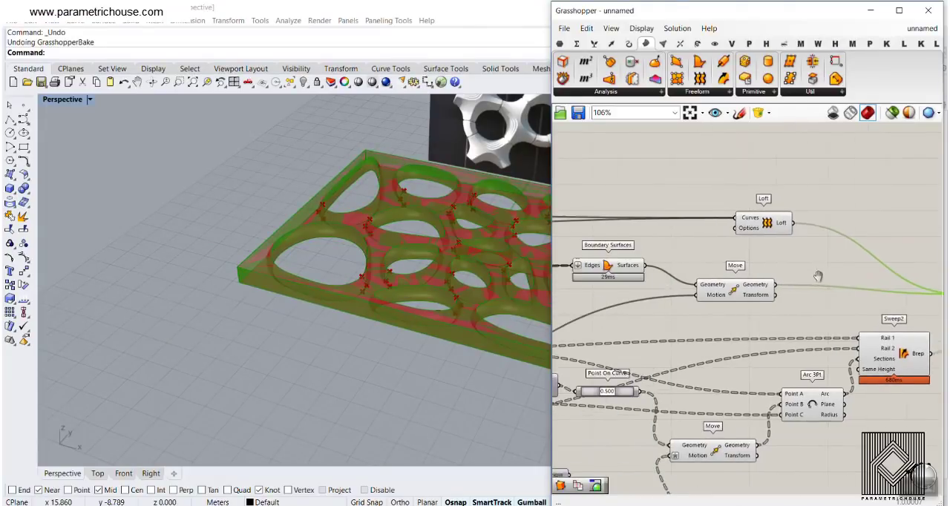
scroll(656, 268, down, 4)
scroll(825, 288, up, 5)
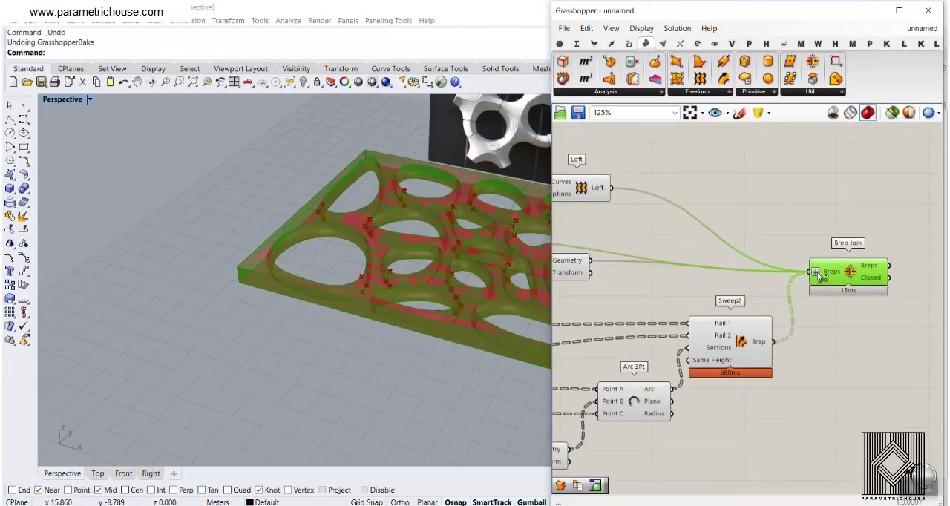
- Bake the Brep Join result into Rhino and minimize Grasshopper to view the whole panel
right_drag(776, 291, 625, 284)
right_click(744, 269)
click(744, 277)
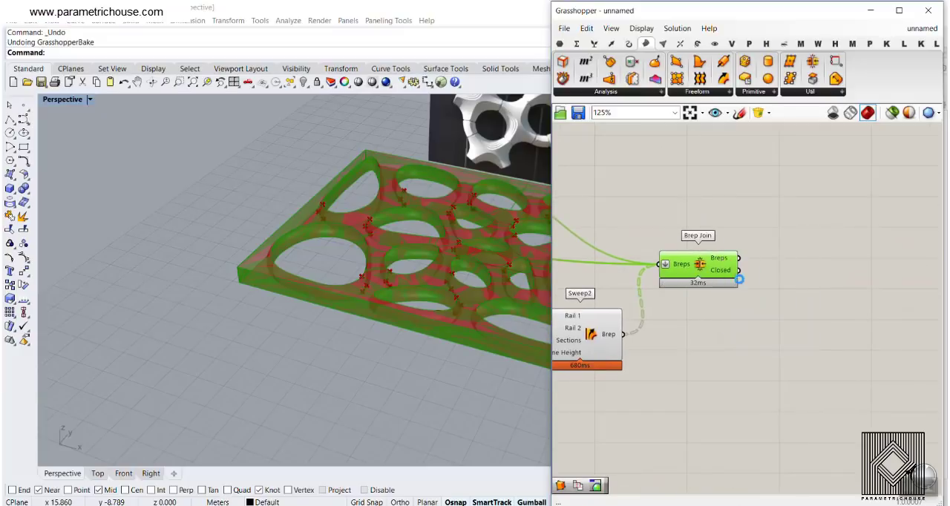
click(752, 485)
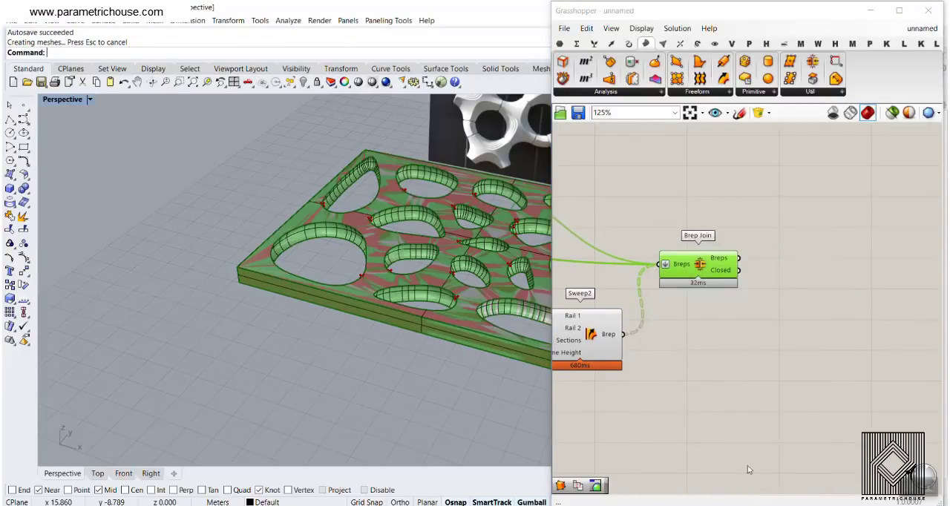
right_drag(426, 219, 464, 226)
click(874, 13)
scroll(378, 256, down, 4)
scroll(378, 258, up, 4)
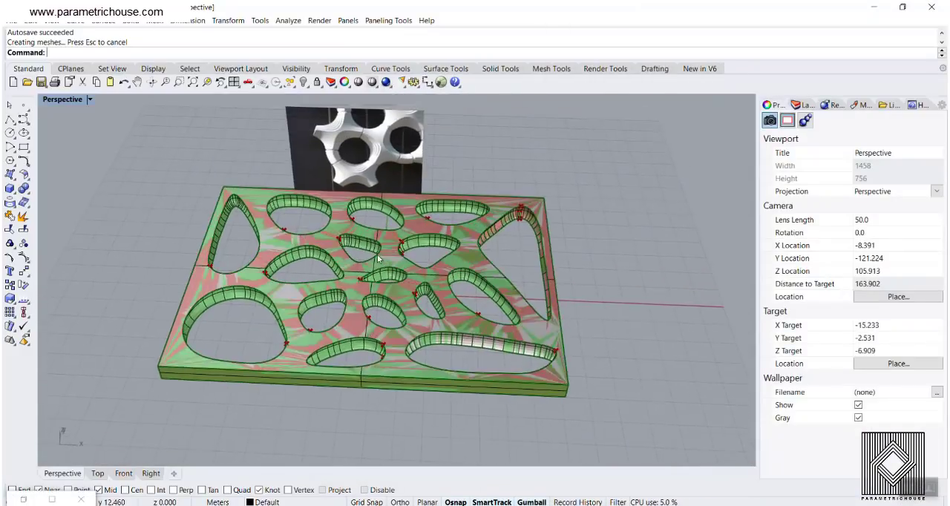
- Add a clipping plane to the Perspective view, drawn as a rectangle enclosing the whole panel
click(89, 99)
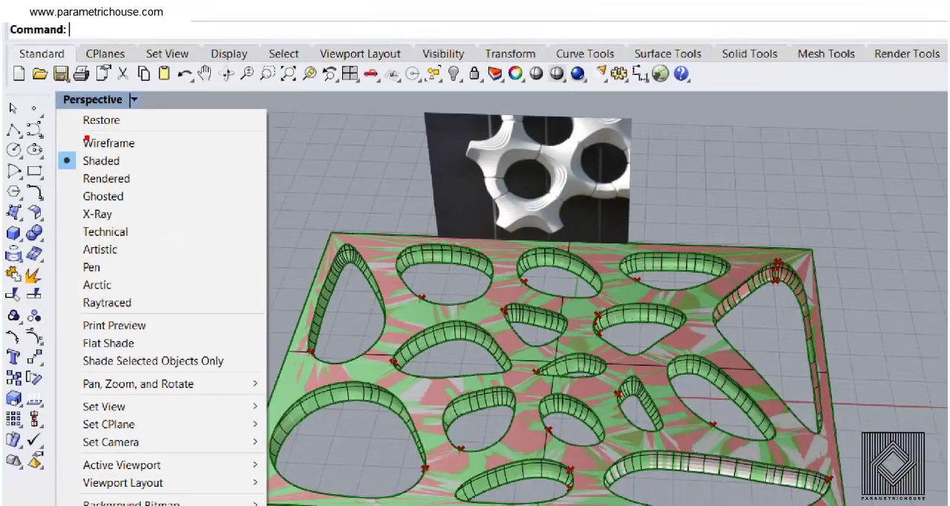
drag(160, 156, 158, 316)
drag(140, 287, 190, 284)
key(Escape)
click(73, 101)
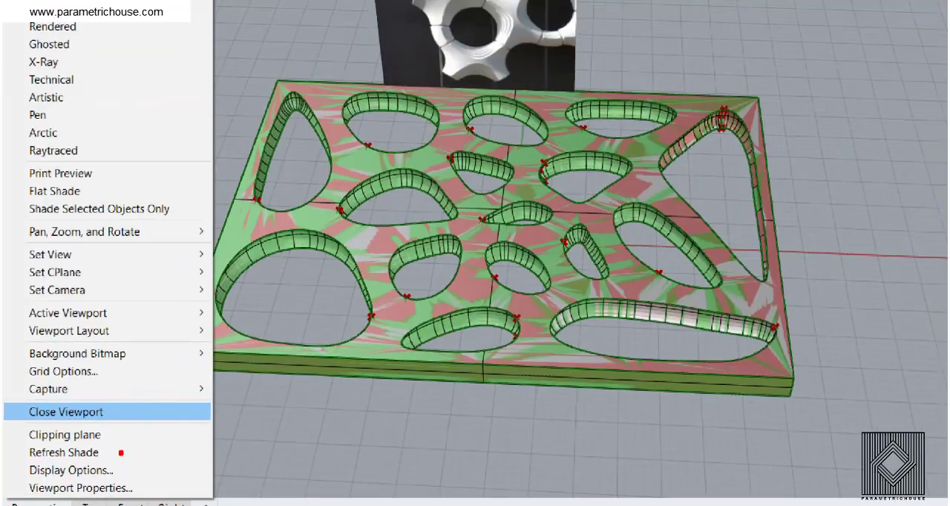
mouse_move(122, 465)
mouse_down()
mouse_move(0, 460)
mouse_move(163, 440)
mouse_up()
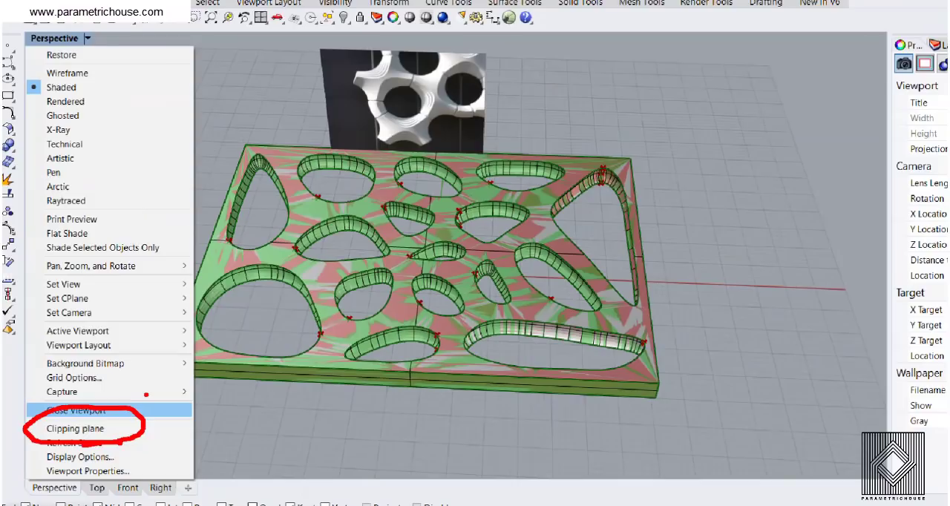
click(63, 452)
click(67, 99)
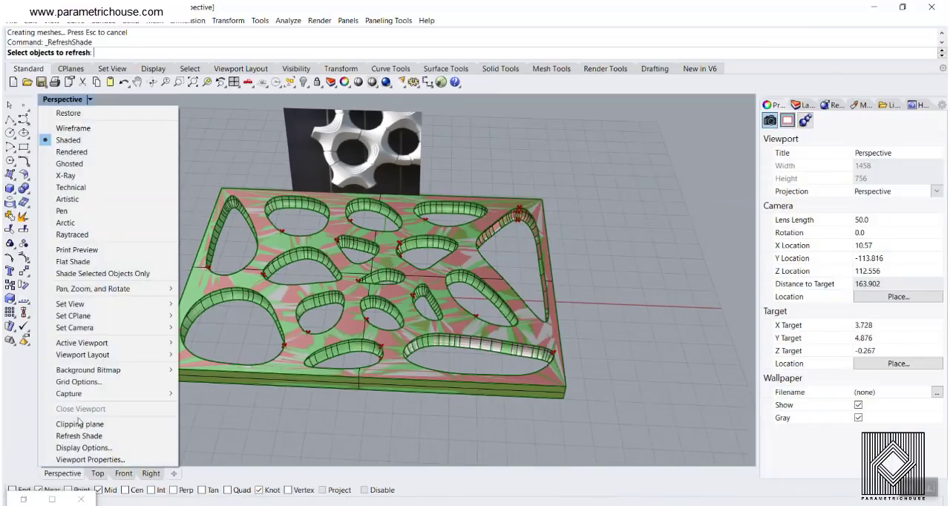
click(82, 421)
scroll(159, 176, down, 2)
click(165, 207)
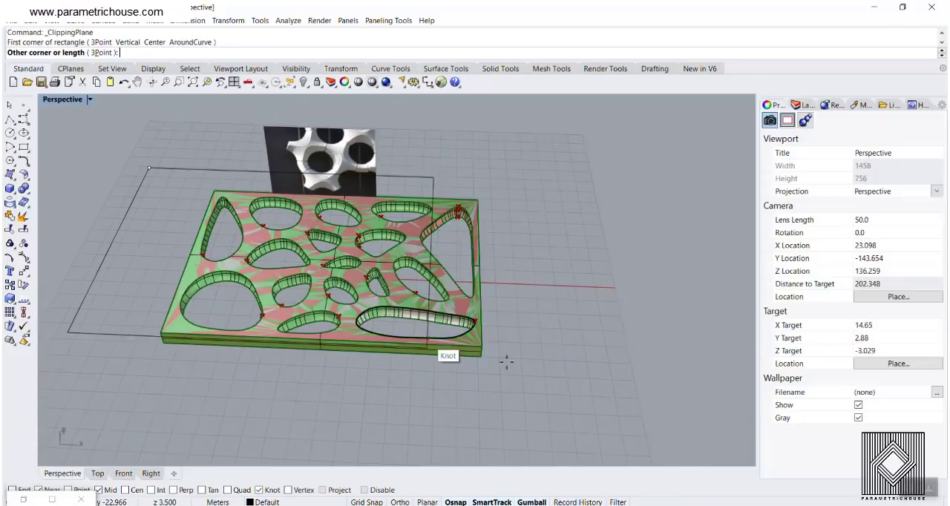
click(584, 457)
- Raise the clipping plane so it cuts through the panel's thickness, and inspect the sectioned openings
click(318, 364)
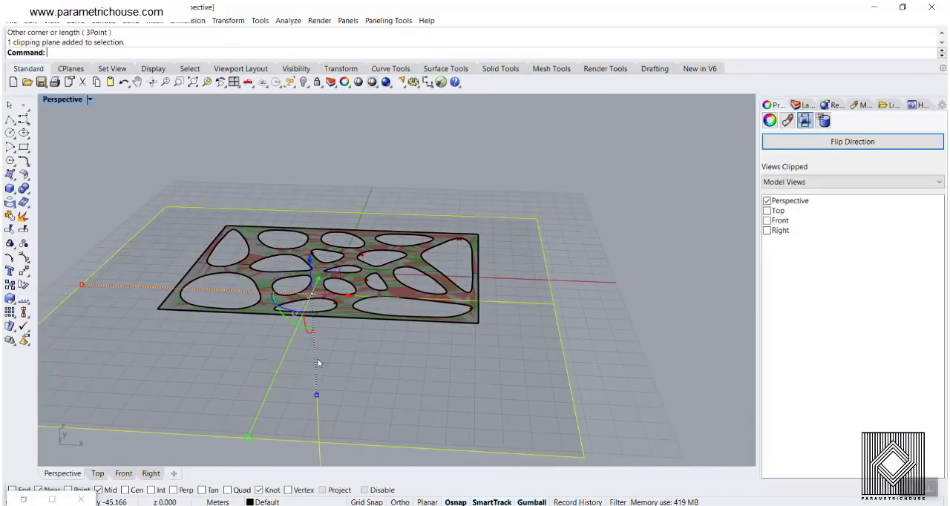
drag(312, 274, 307, 264)
right_drag(358, 181, 344, 226)
click(532, 298)
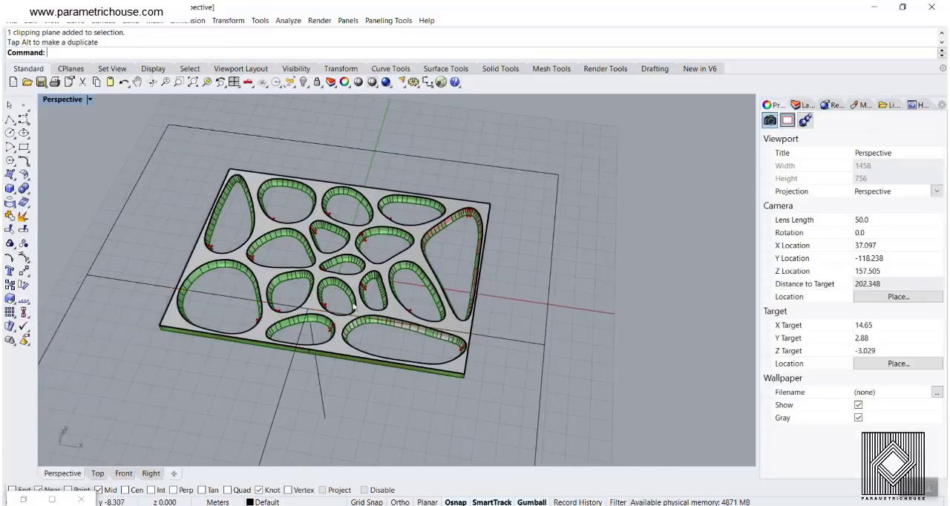
scroll(394, 316, up, 6)
right_drag(391, 323, 385, 349)
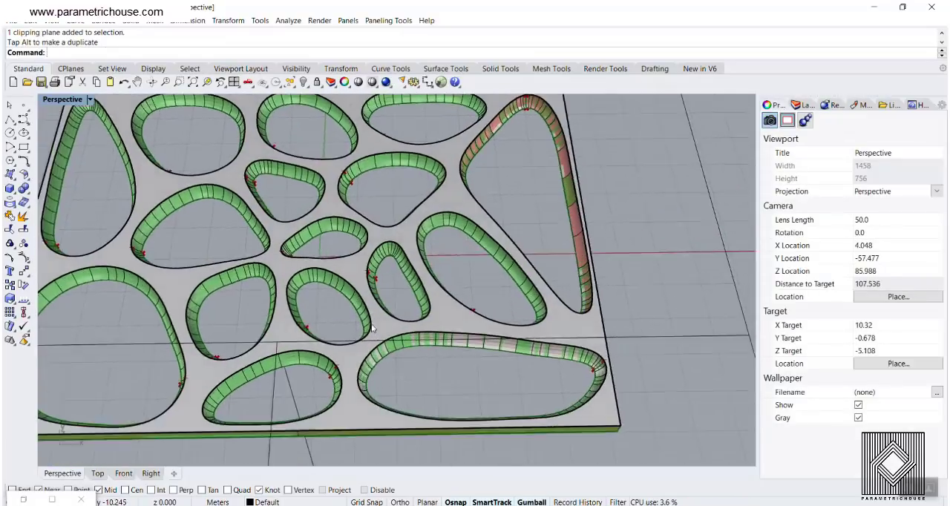
scroll(252, 257, up, 4)
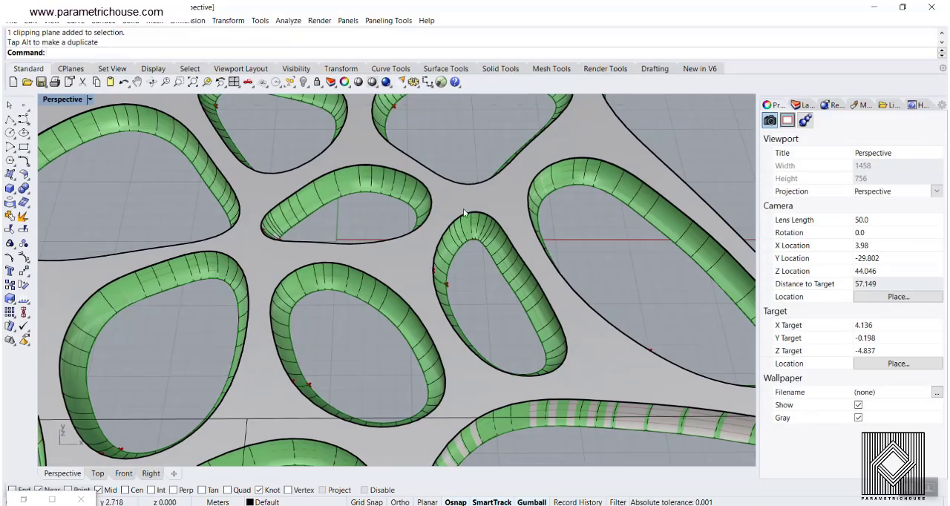
right_drag(366, 321, 346, 234)
scroll(350, 262, down, 6)
- Adjust the clipping plane's height, duplicate it in place and move the copy straight down below the panel
click(290, 320)
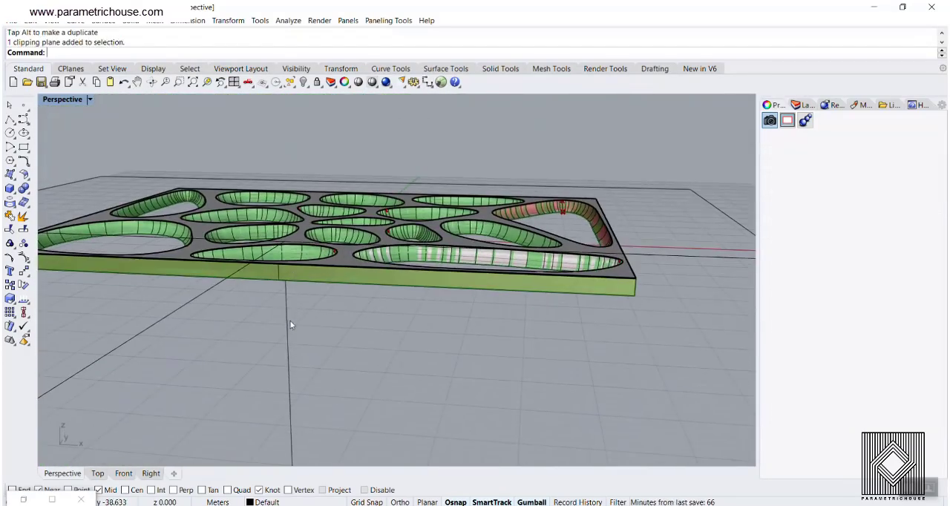
drag(286, 219, 284, 215)
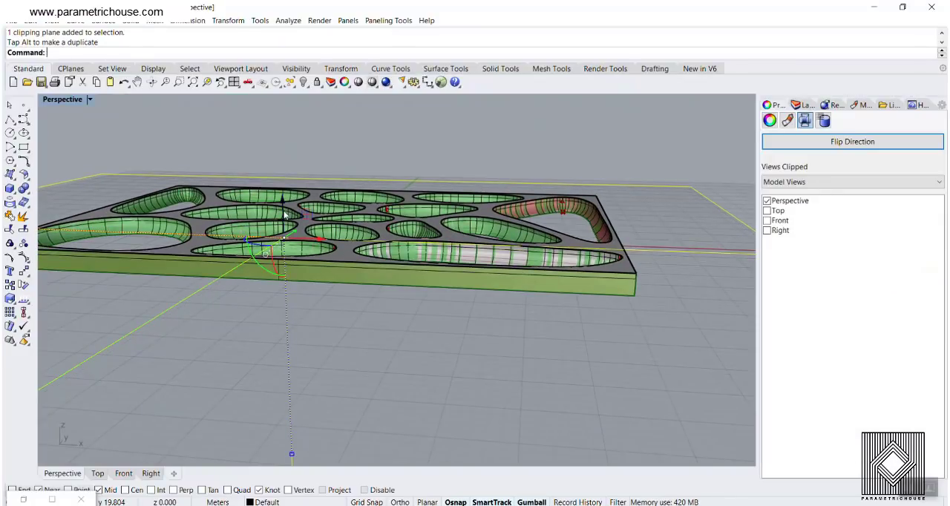
key(ctrl+c)
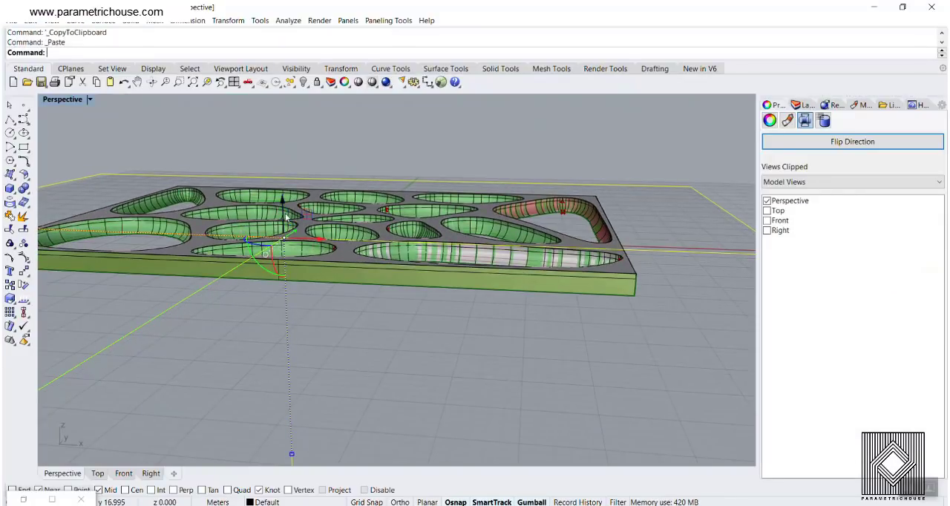
drag(283, 210, 284, 259)
right_drag(291, 274, 326, 251)
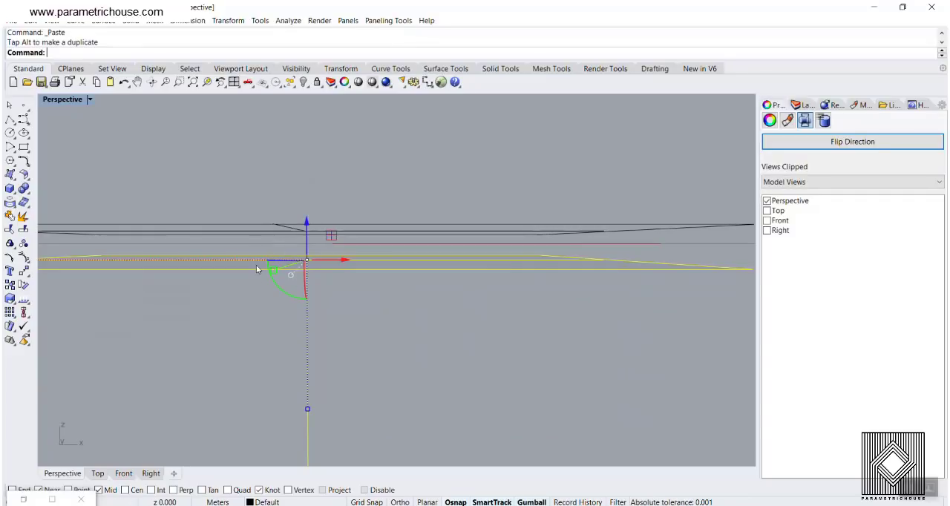
- Rotate the copied clipping plane 180 degrees so it clips from the opposite direction
click(284, 292)
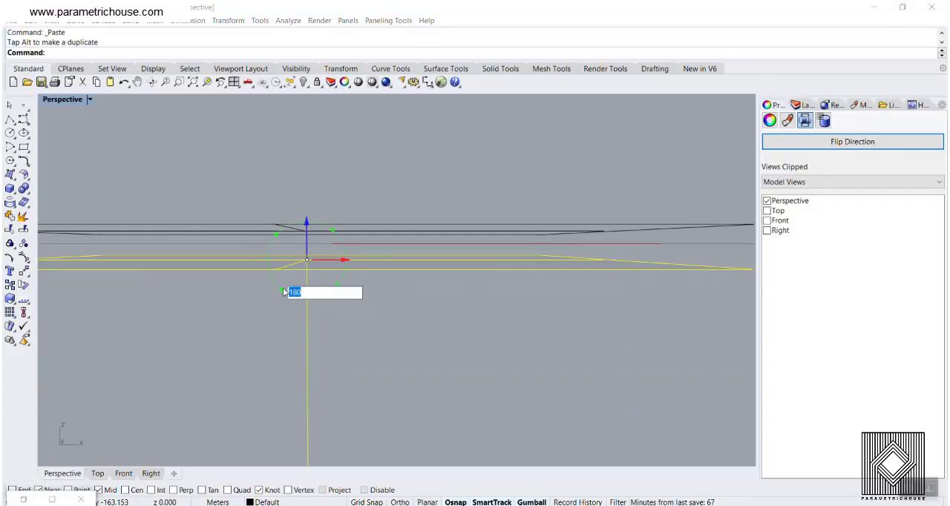
text(180)
key(Return)
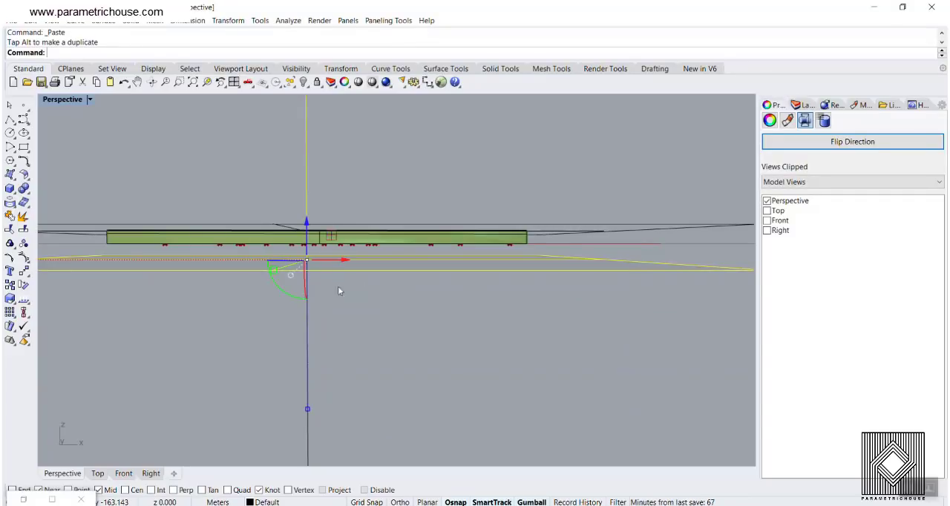
right_drag(339, 291, 301, 352)
scroll(308, 388, down, 4)
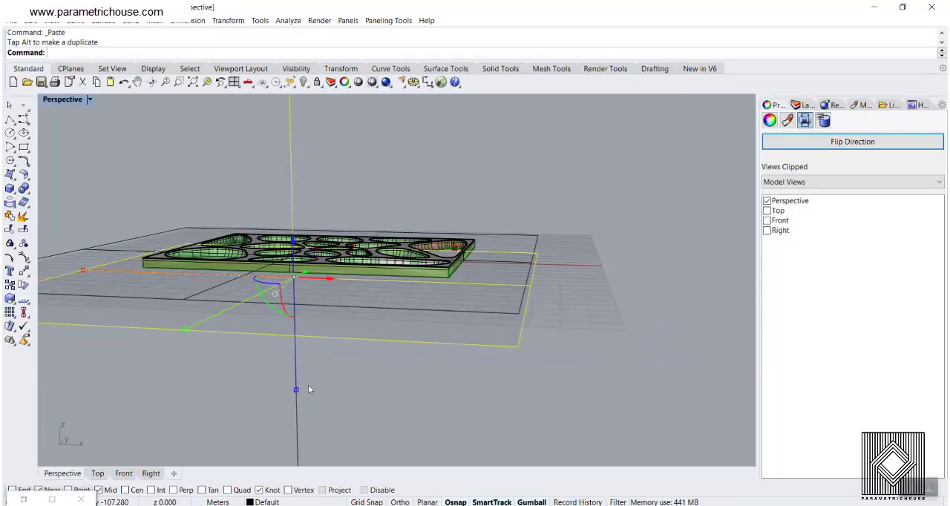
scroll(308, 370, down, 7)
scroll(308, 382, up, 8)
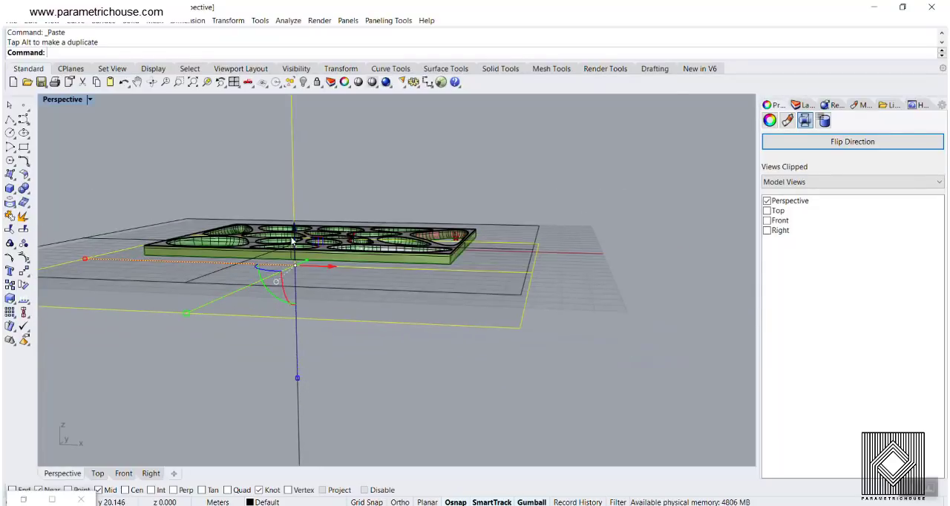
- Raise the flipped clipping plane into the panel and inspect the cut from underneath
mouse_move(294, 241)
mouse_down()
mouse_move(293, 214)
mouse_move(294, 224)
mouse_up()
click(319, 346)
right_drag(320, 346, 344, 279)
scroll(335, 207, up, 8)
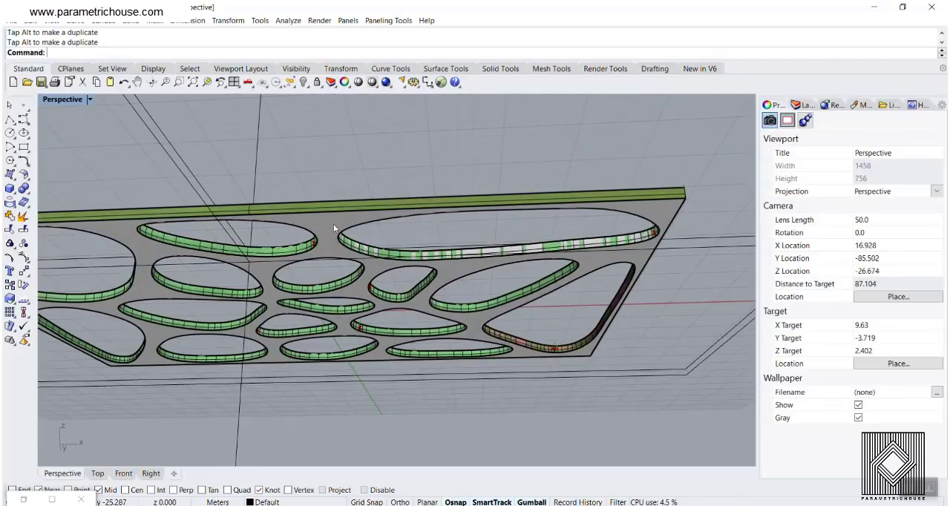
scroll(289, 259, down, 7)
- In the Front view, reposition the original clipping plane vertically within the panel's thickness
click(123, 473)
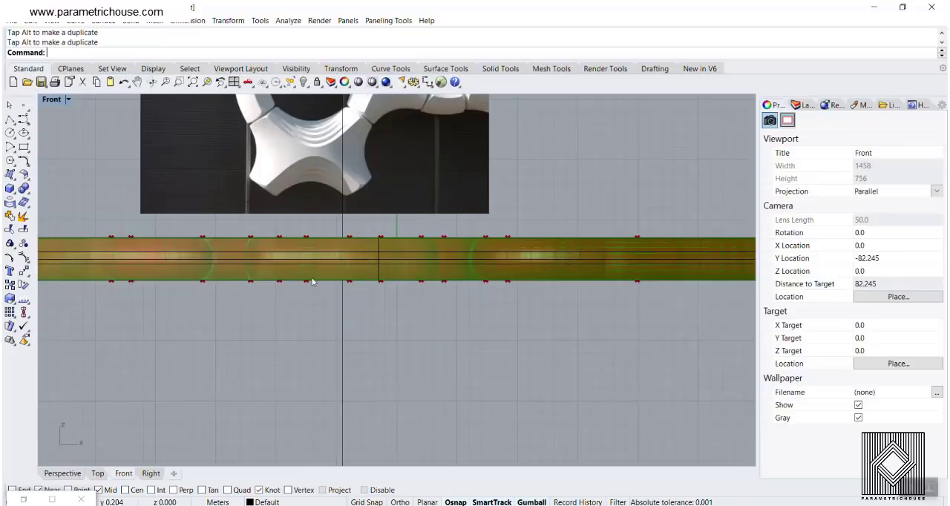
scroll(317, 292, down, 5)
click(421, 288)
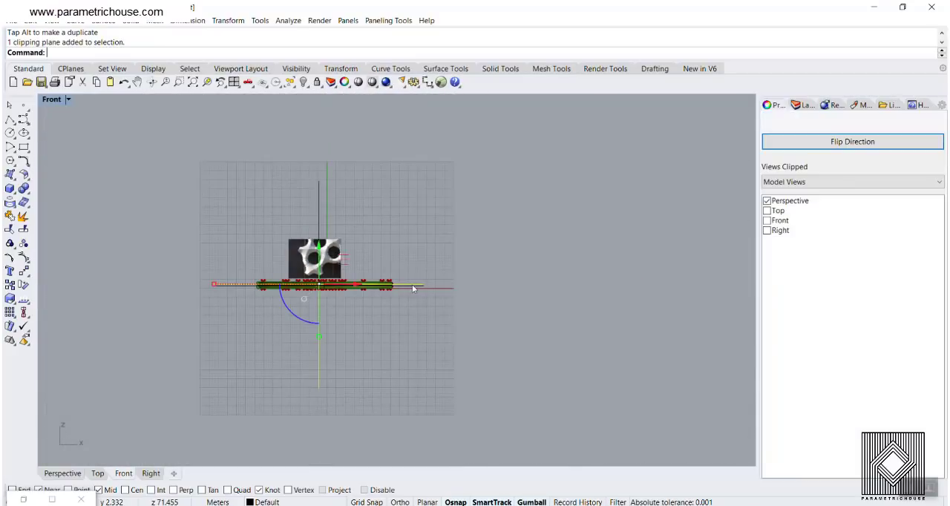
scroll(402, 289, up, 3)
drag(247, 253, 247, 253)
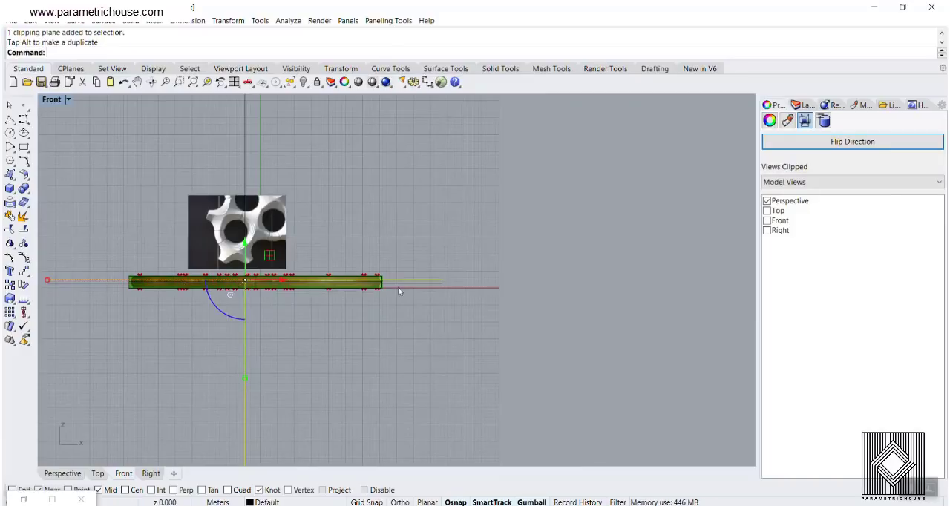
- Raise the flipped clipping plane closer to the original one in the Perspective view to narrow the slice between them
click(435, 285)
scroll(226, 324, up, 3)
scroll(262, 303, down, 3)
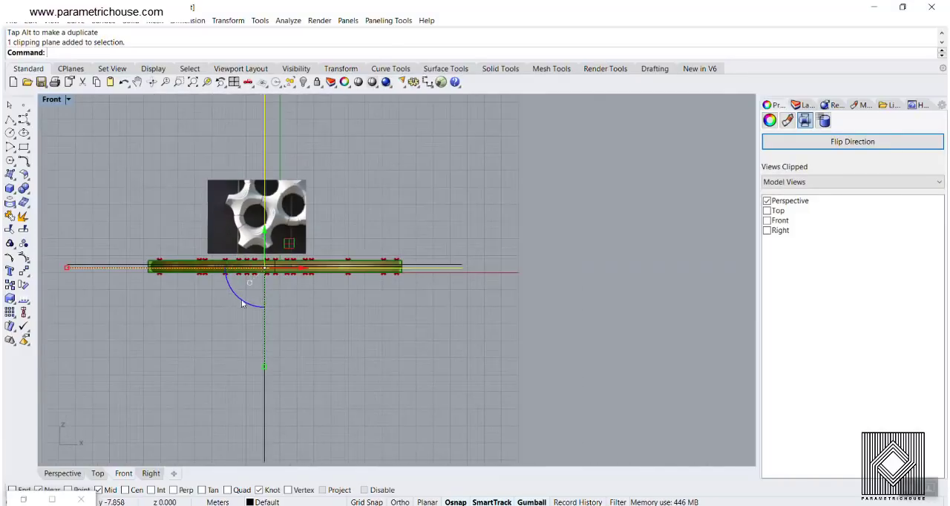
scroll(149, 274, up, 3)
click(81, 472)
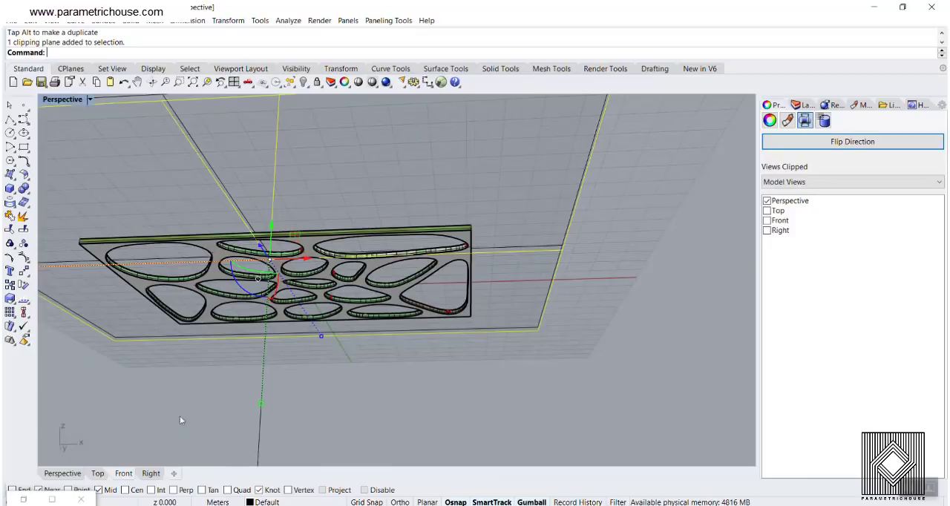
right_drag(462, 342, 295, 276)
scroll(392, 282, up, 4)
scroll(374, 201, down, 5)
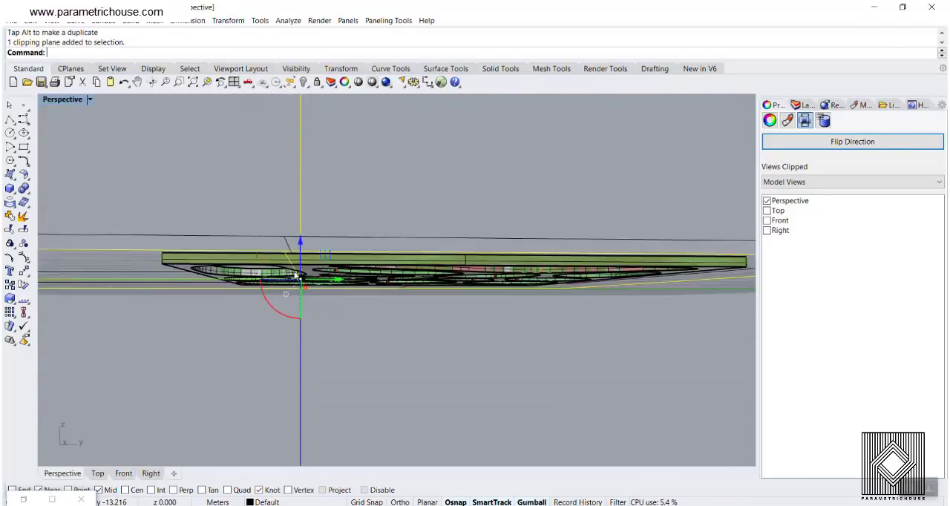
scroll(295, 276, up, 5)
drag(305, 253, 306, 251)
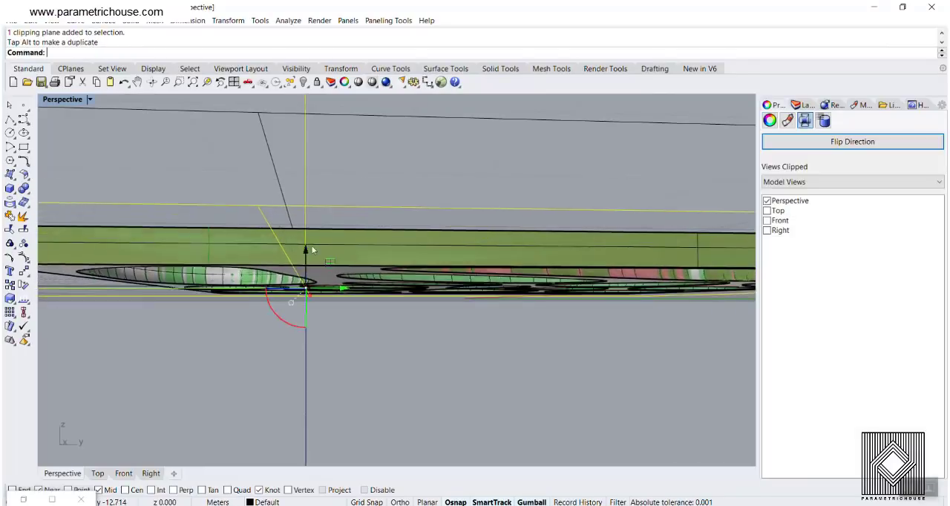
scroll(312, 254, down, 8)
click(374, 332)
- Examine the slice of the panel between the two clipping planes from above and from the side
scroll(374, 333, down, 5)
right_drag(374, 333, 365, 363)
scroll(396, 305, up, 3)
scroll(395, 304, down, 3)
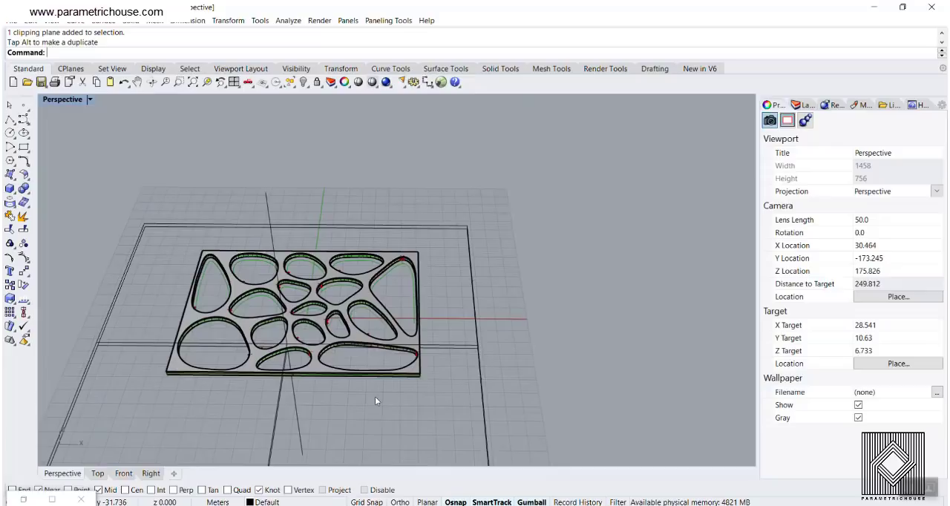
right_drag(362, 262, 260, 304)
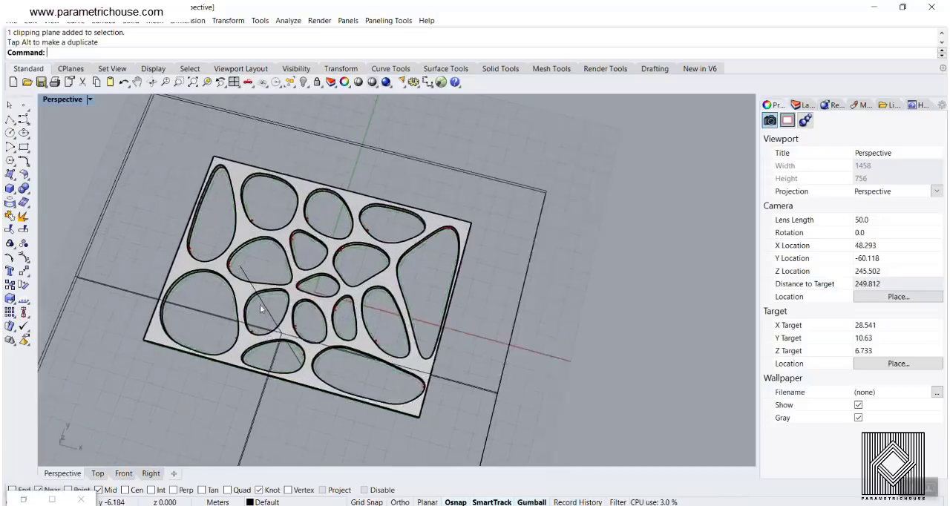
scroll(213, 243, up, 6)
scroll(257, 271, up, 7)
right_drag(200, 327, 287, 296)
scroll(286, 296, down, 10)
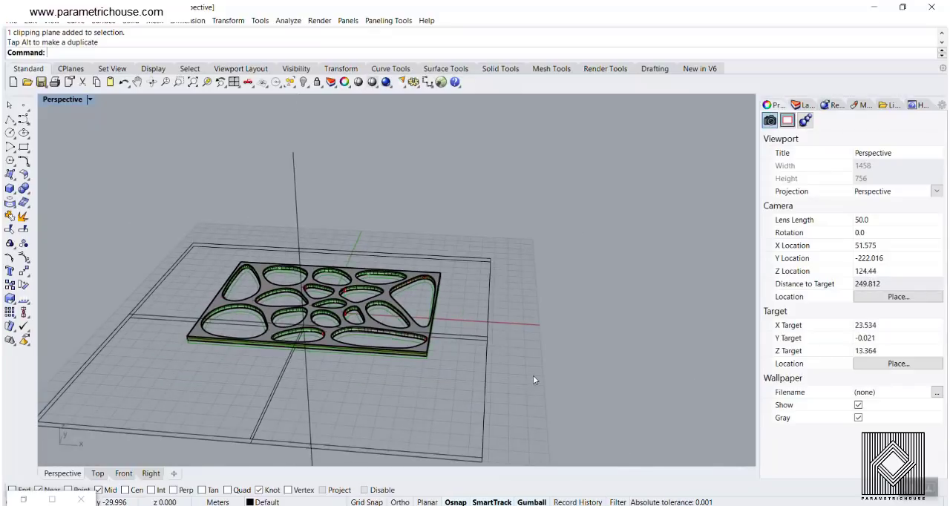
- Undo the clipping plane edits and the baked panel, and reopen the Grasshopper definition
key(ctrl+z)
key(ctrl+z)
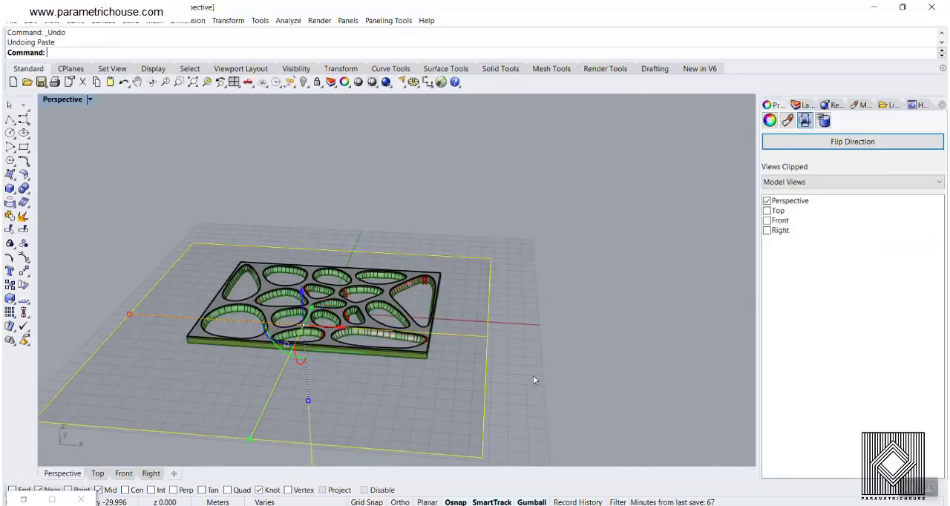
key(ctrl+z)
key(ctrl+z)
key(ctrl+z)
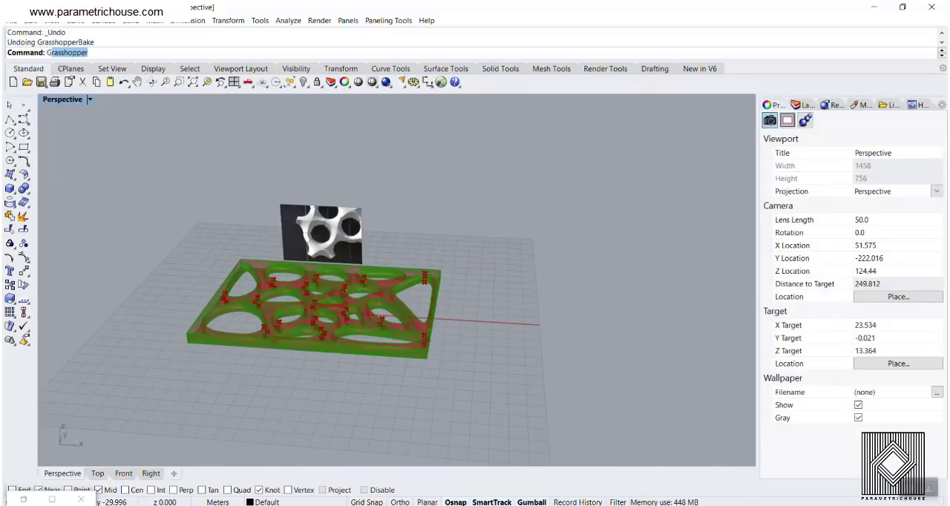
key(Return)
- Set the number slider feeding the Multiplication component's B input to 1.07 and inspect the openings' swept walls
right_drag(300, 239, 329, 265)
scroll(328, 265, up, 5)
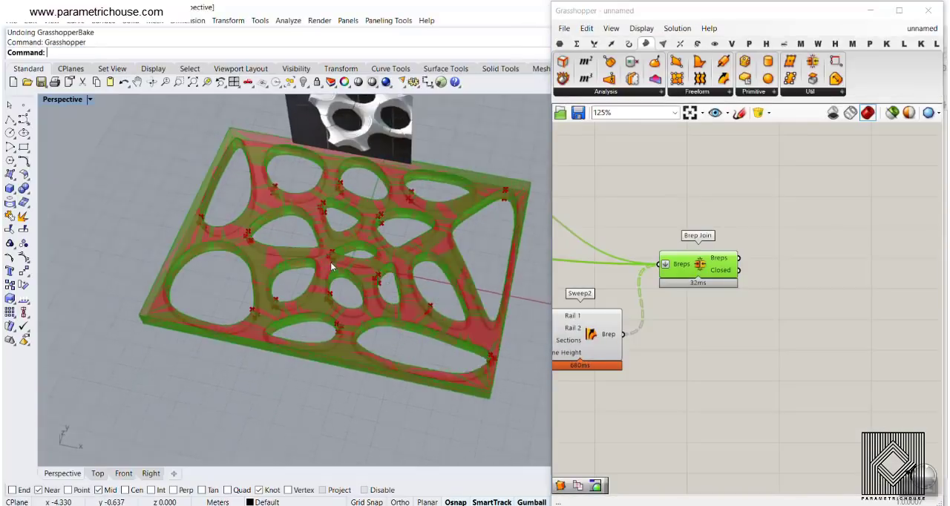
right_drag(693, 256, 734, 254)
scroll(733, 254, down, 5)
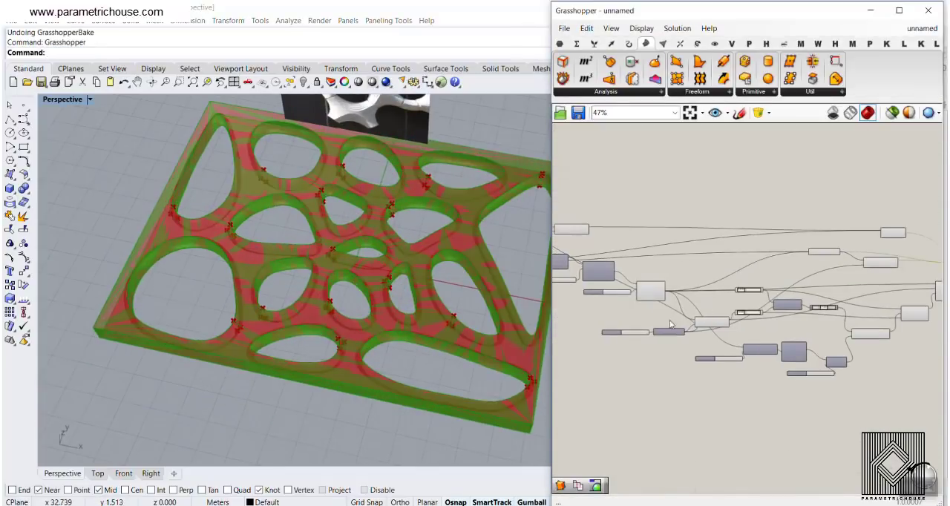
scroll(670, 325, up, 4)
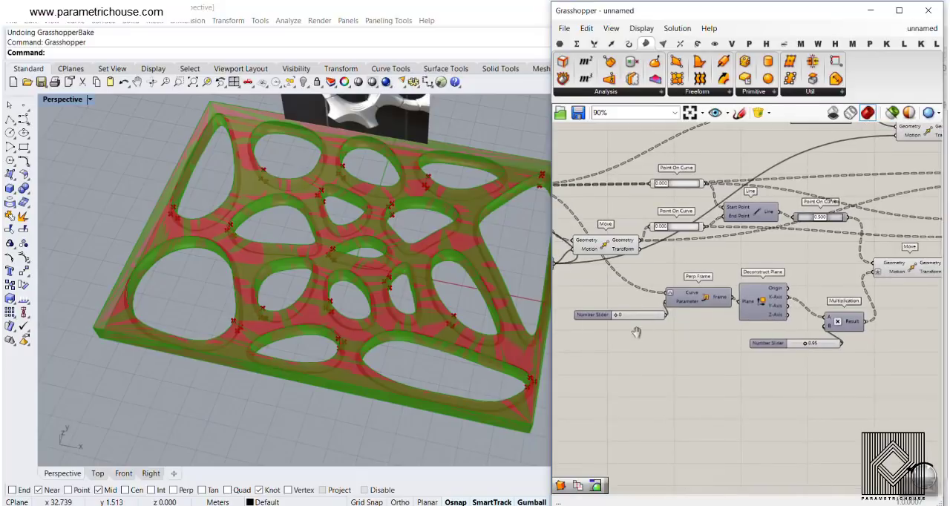
scroll(809, 345, up, 7)
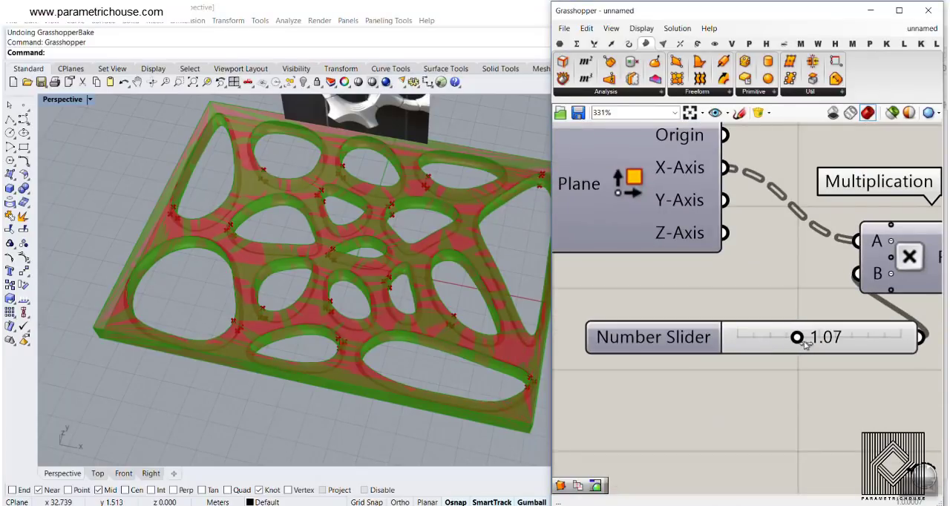
right_drag(426, 255, 441, 312)
right_drag(363, 282, 424, 339)
right_drag(689, 235, 712, 287)
scroll(711, 289, down, 9)
scroll(673, 300, up, 4)
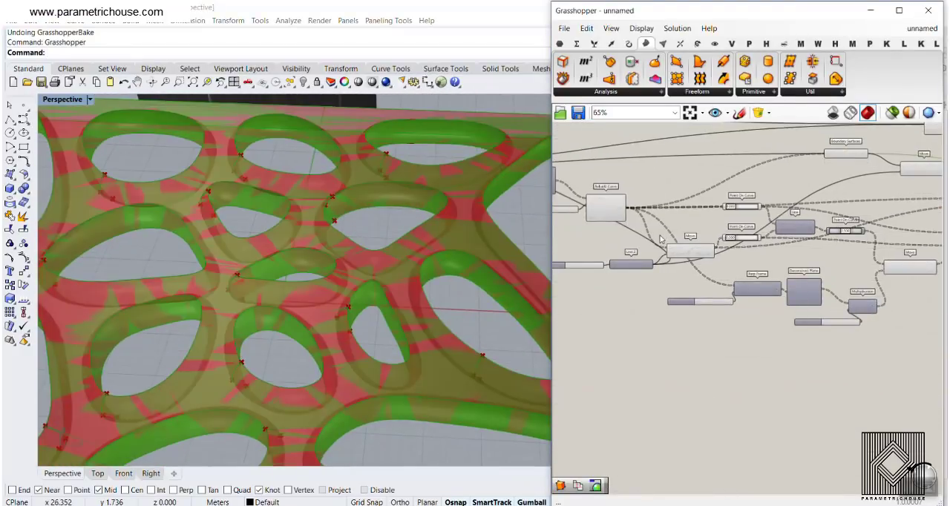
- Set the number slider feeding the Offset Curve component's Distance input to 1.88 and inspect the openings up close
right_drag(679, 256, 717, 296)
scroll(718, 295, down, 2)
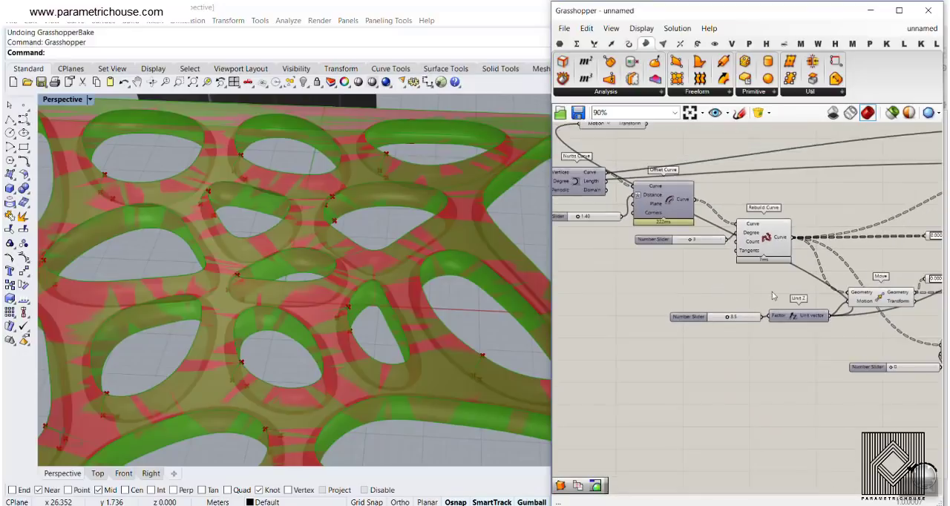
right_drag(775, 295, 638, 249)
right_drag(809, 281, 660, 320)
scroll(647, 278, down, 2)
right_drag(636, 257, 858, 250)
scroll(802, 251, up, 3)
right_drag(667, 272, 727, 282)
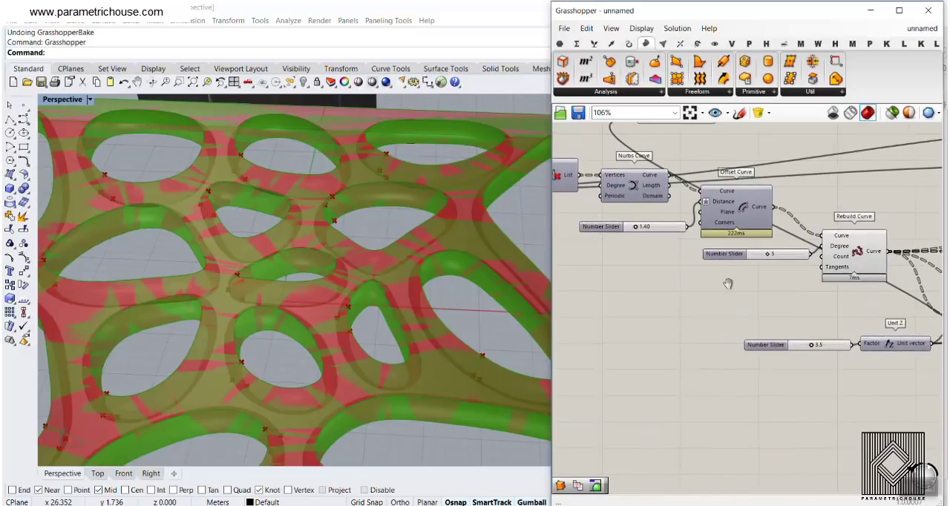
scroll(683, 222, up, 6)
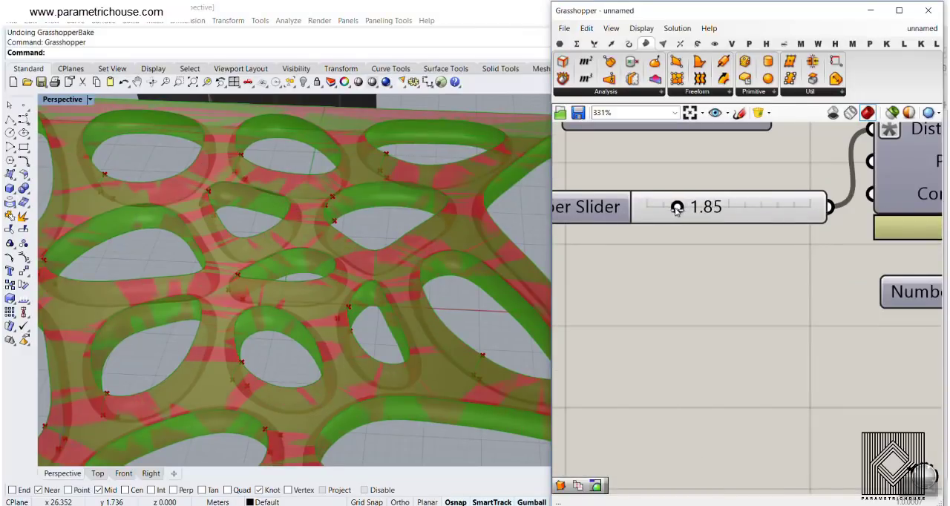
drag(677, 210, 677, 211)
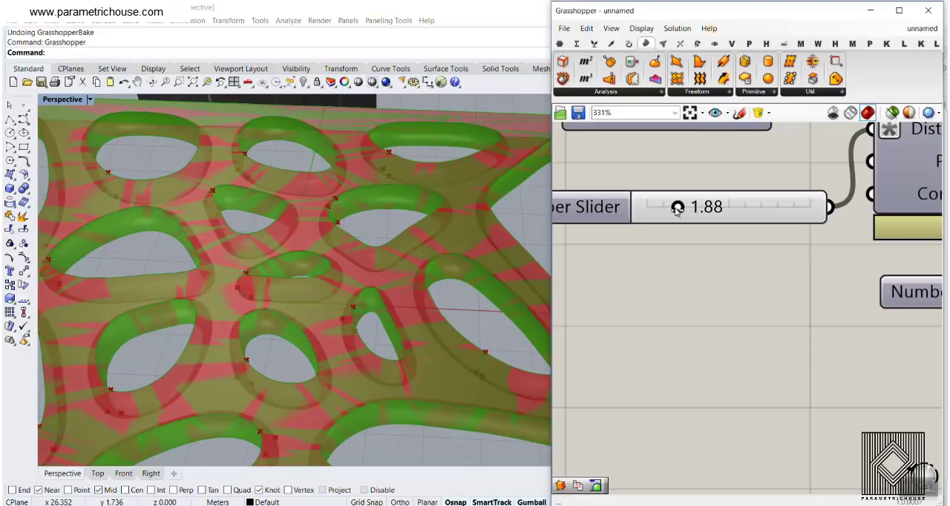
scroll(273, 243, down, 7)
right_drag(273, 242, 311, 262)
scroll(253, 287, up, 7)
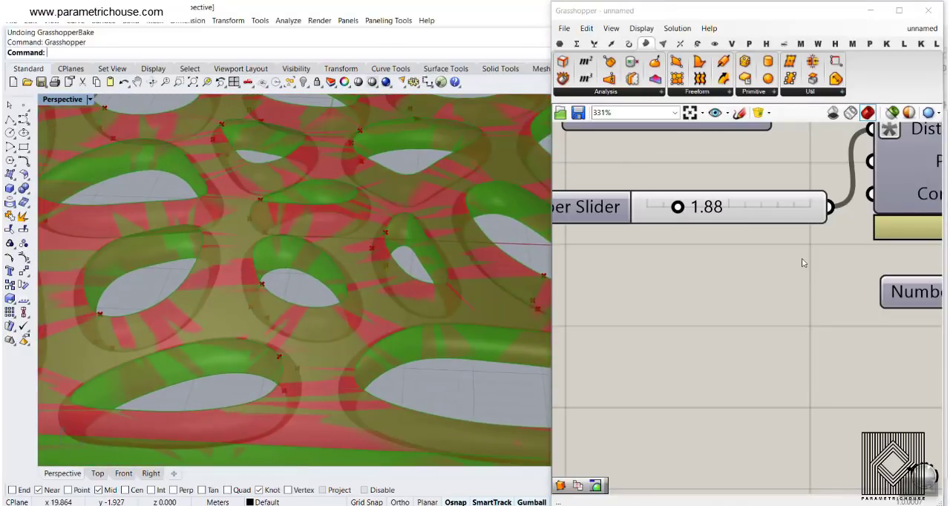
- Set the number slider feeding the Unit Z component's Factor to 5.4 to thicken the panel
scroll(786, 296, down, 5)
scroll(742, 342, up, 3)
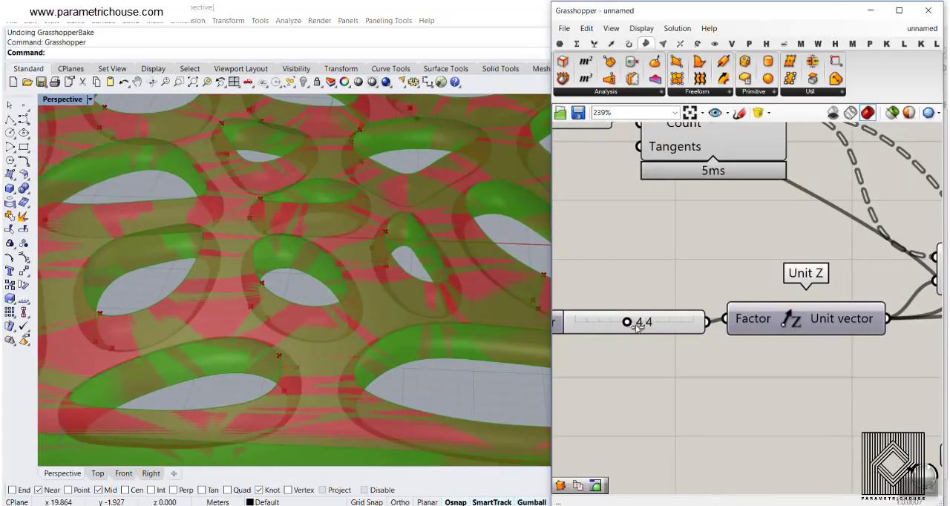
drag(638, 328, 643, 329)
scroll(364, 307, down, 5)
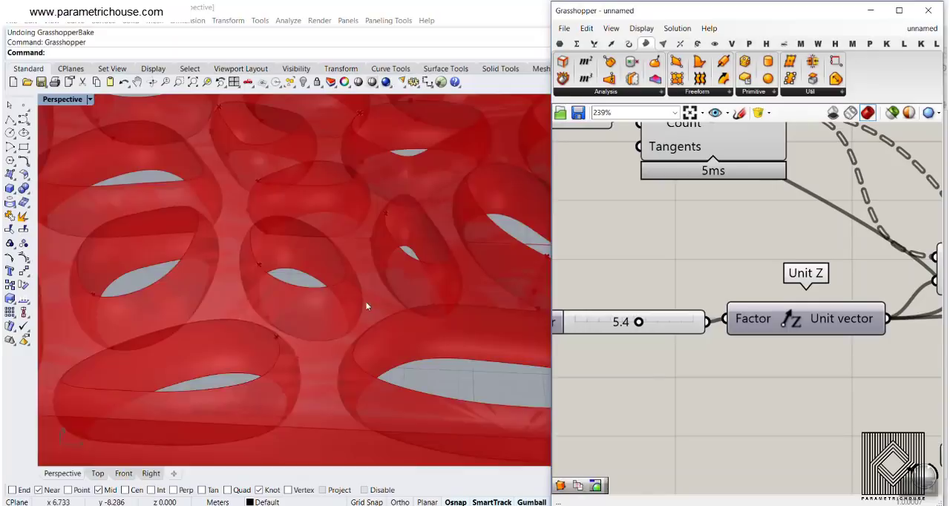
scroll(639, 245, down, 4)
- Replace the Points parameter's points with a new scattered set picked across the whole panel in the Top view
scroll(639, 245, down, 5)
right_drag(639, 245, 785, 283)
scroll(735, 289, up, 5)
right_click(632, 224)
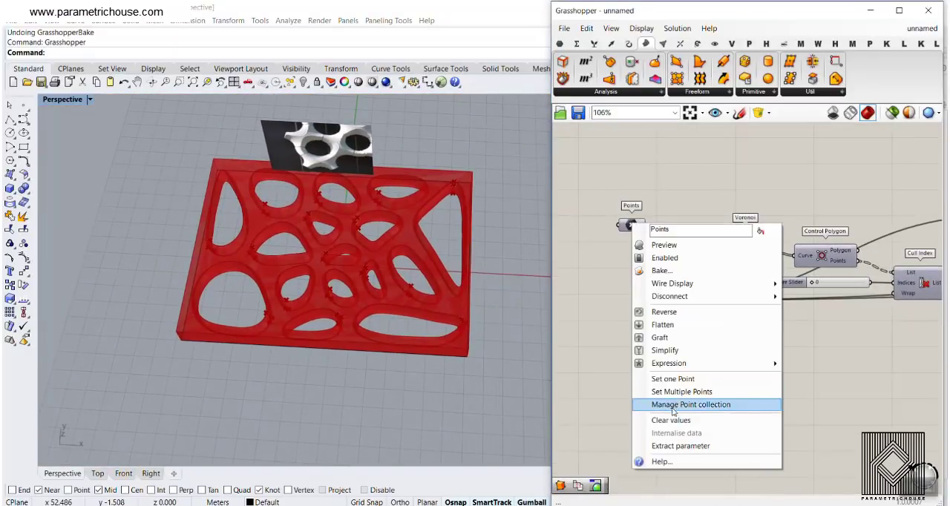
click(97, 474)
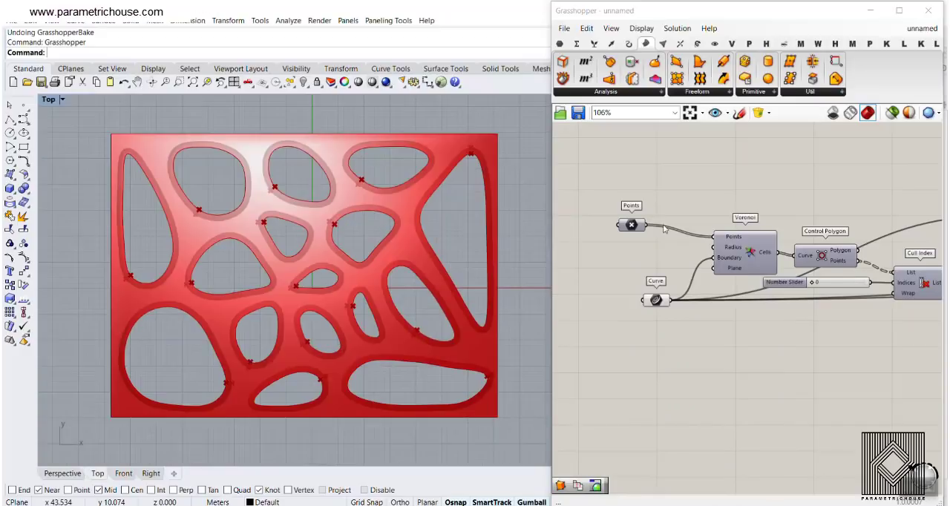
right_click(633, 226)
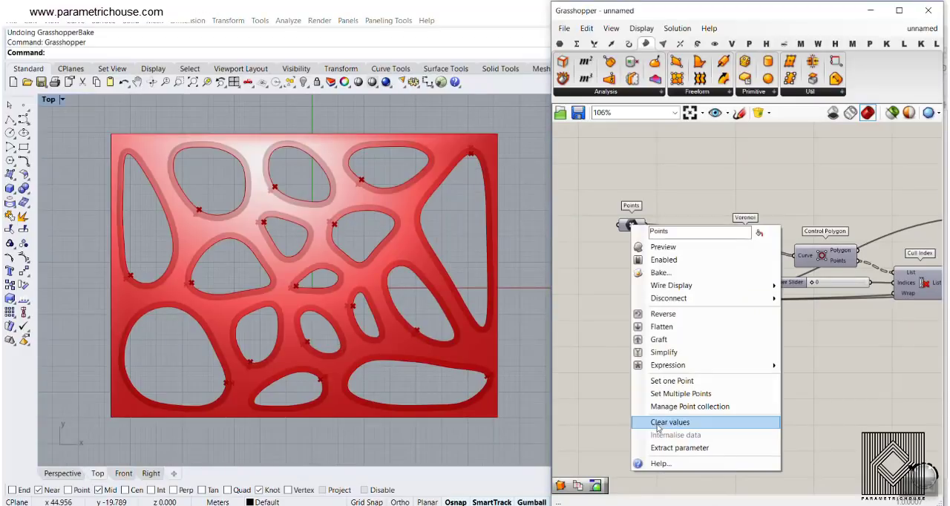
click(679, 396)
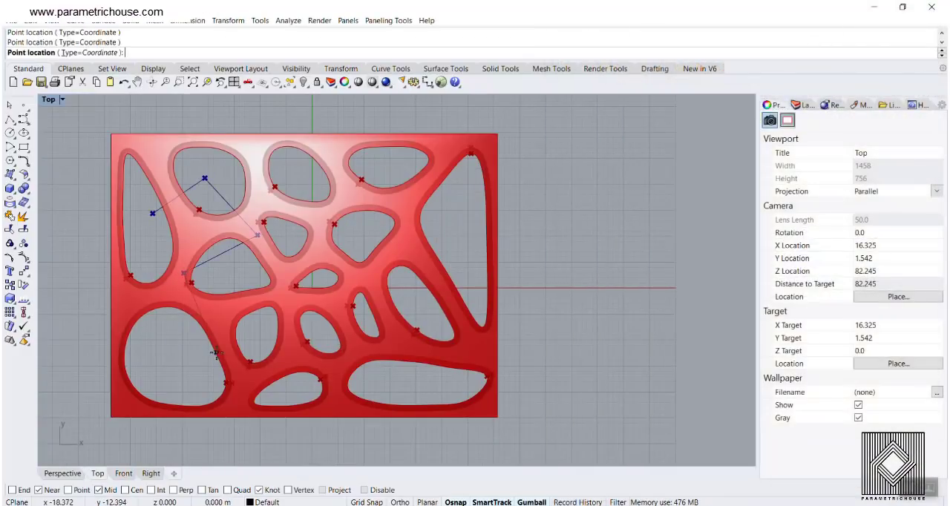
click(377, 391)
click(429, 334)
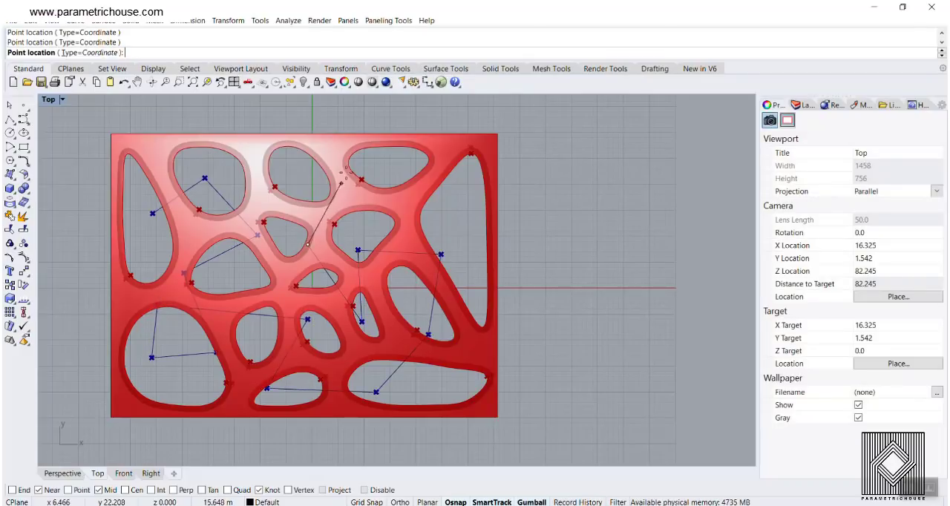
key(Return)
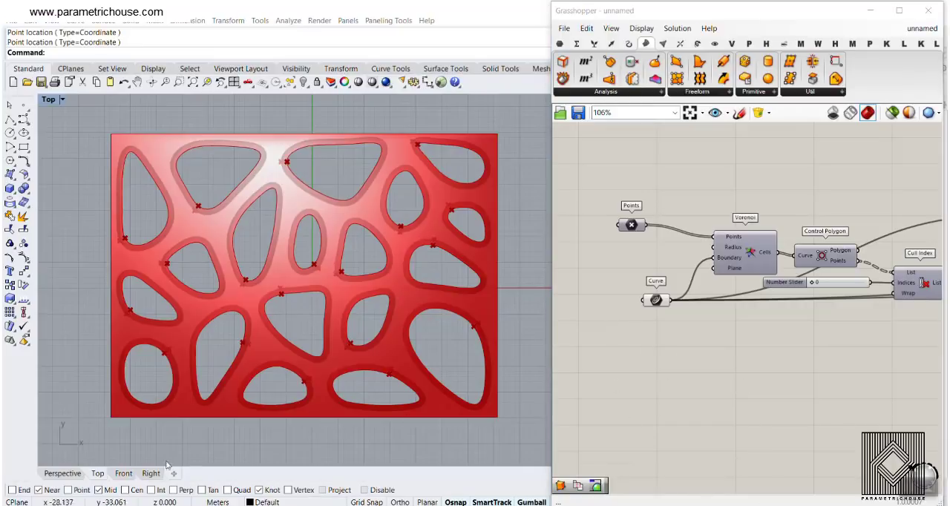
- Turn on the preview of the Points parameter and view its points inside the panel's openings in the Perspective view
click(63, 475)
scroll(312, 276, up, 5)
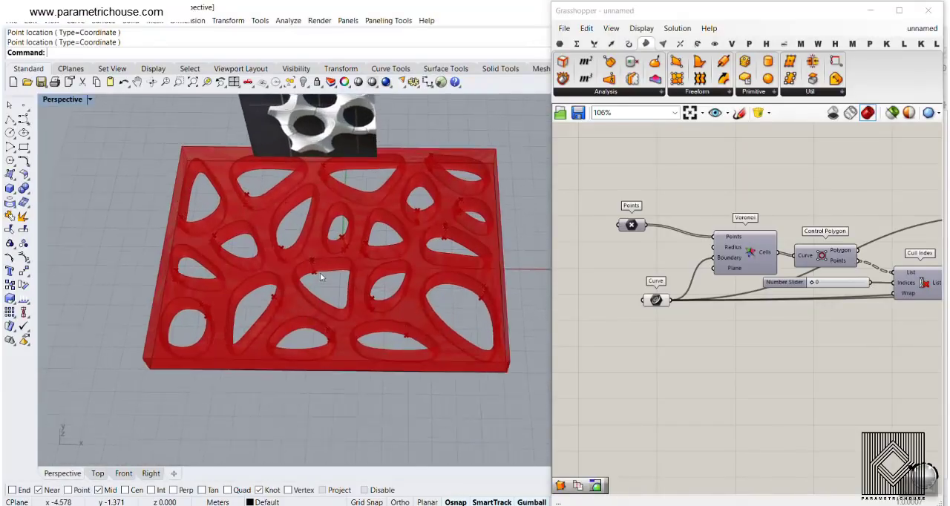
right_click(632, 224)
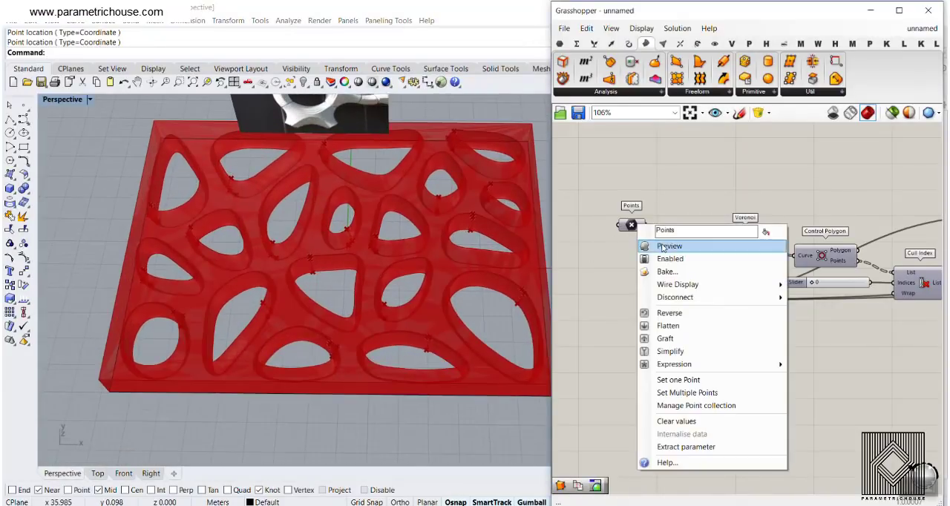
click(668, 246)
right_click(631, 226)
click(631, 224)
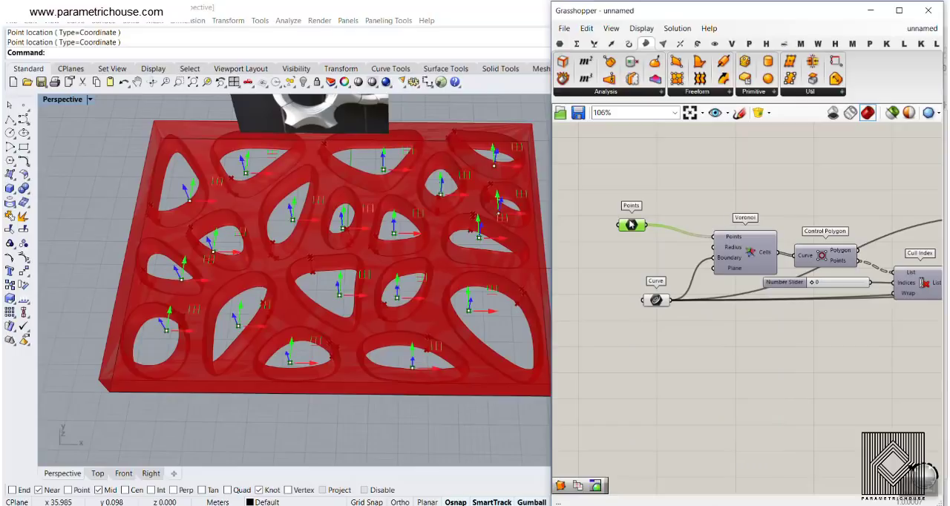
click(659, 196)
mouse_move(401, 215)
right_down()
mouse_move(403, 231)
mouse_move(386, 223)
right_up()
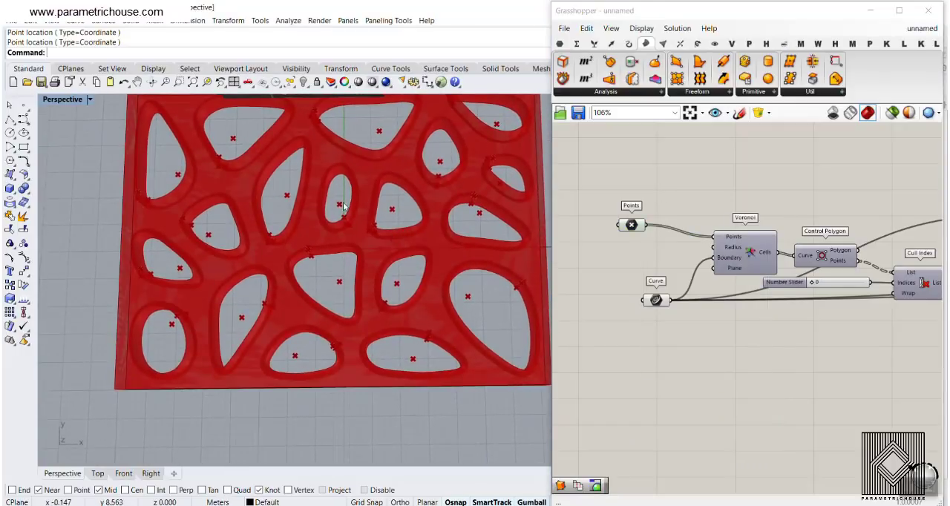
- Replace the Points parameter's points with six widely spaced points picked on the panel in the Perspective view
right_click(633, 224)
click(657, 391)
scroll(486, 375, down, 2)
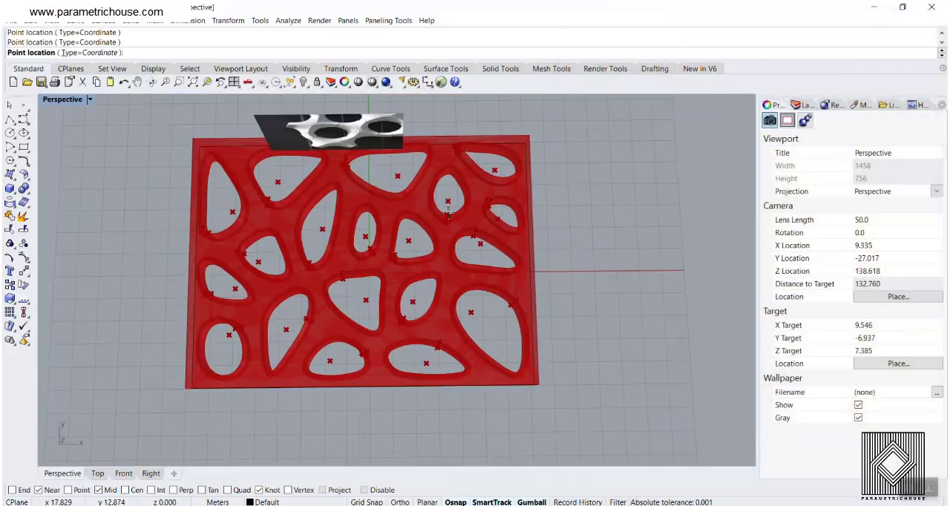
click(477, 186)
click(259, 180)
click(248, 327)
click(326, 219)
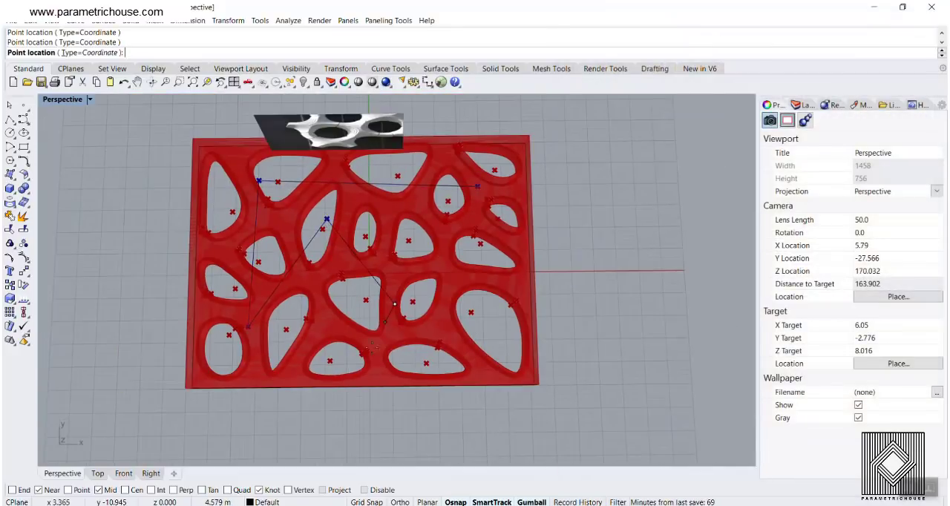
click(395, 304)
click(478, 284)
key(Return)
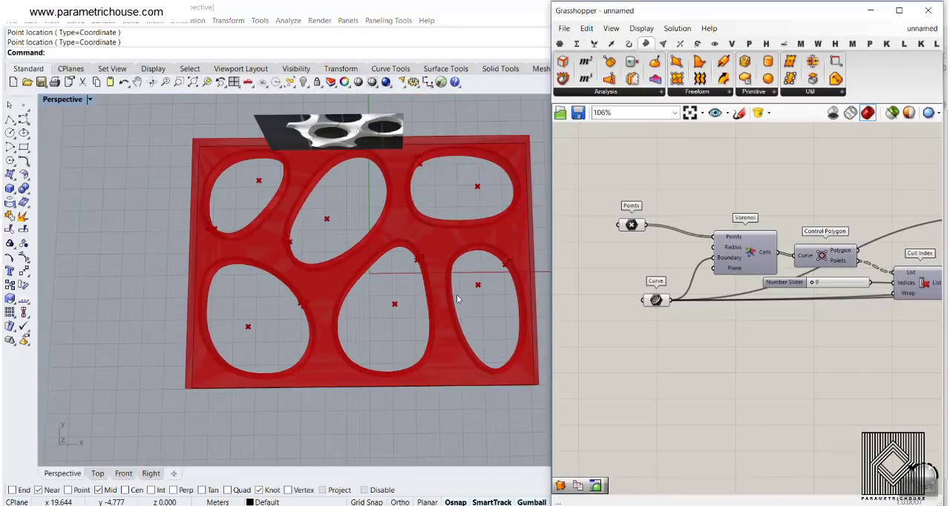
right_drag(250, 290, 335, 273)
- Bake the Brep Join result into Rhino
scroll(620, 231, down, 6)
right_drag(787, 262, 692, 267)
right_drag(891, 260, 756, 263)
scroll(742, 260, up, 8)
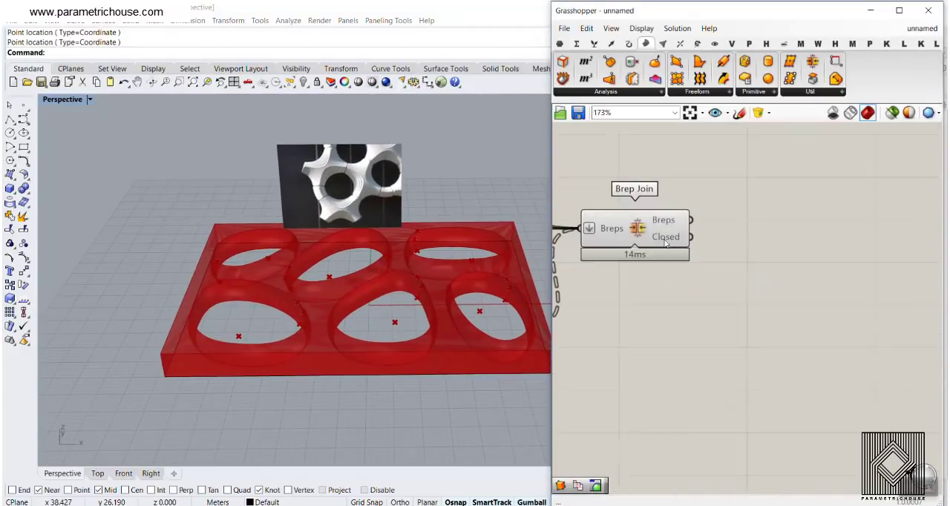
right_click(666, 242)
click(681, 220)
click(719, 350)
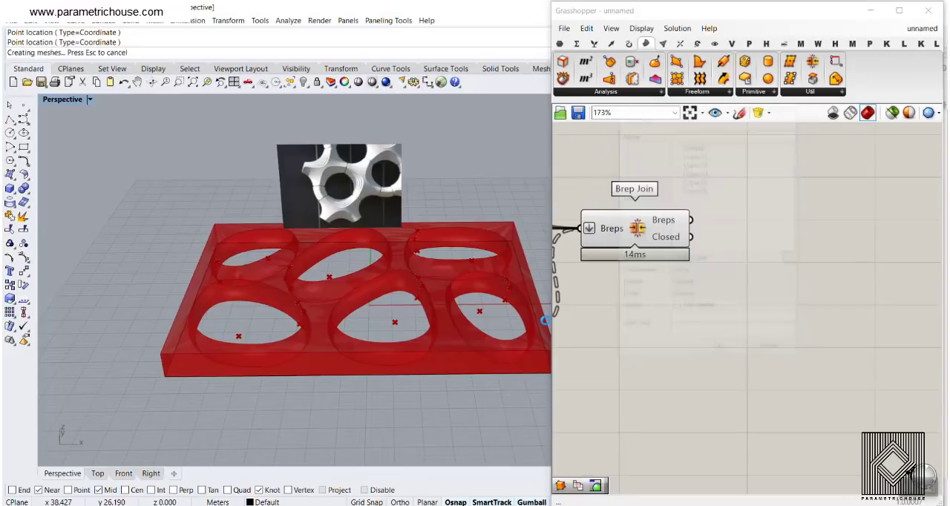
- Examine the baked panel's openings and edges from several angles and review the definition back to the Voronoi component
right_drag(319, 254, 276, 335)
scroll(276, 336, down, 2)
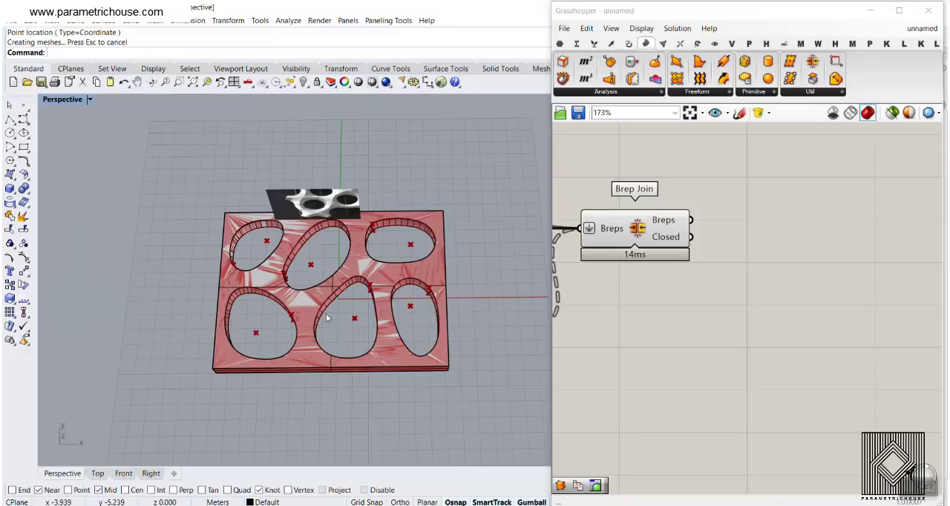
scroll(816, 286, down, 6)
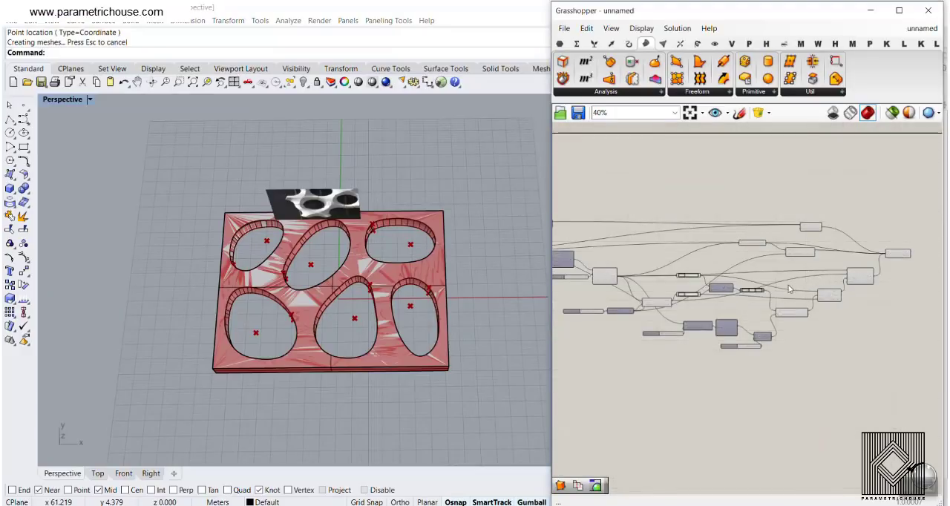
scroll(786, 288, up, 2)
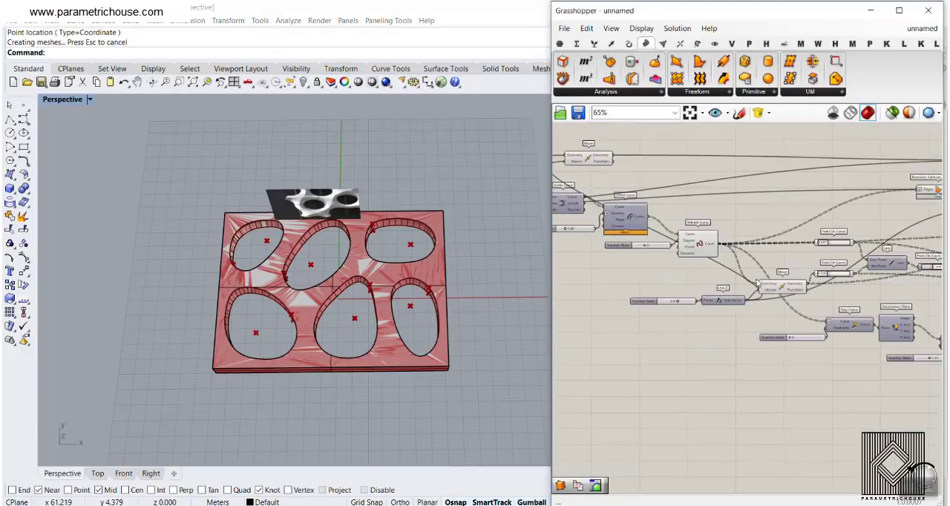
scroll(757, 283, up, 3)
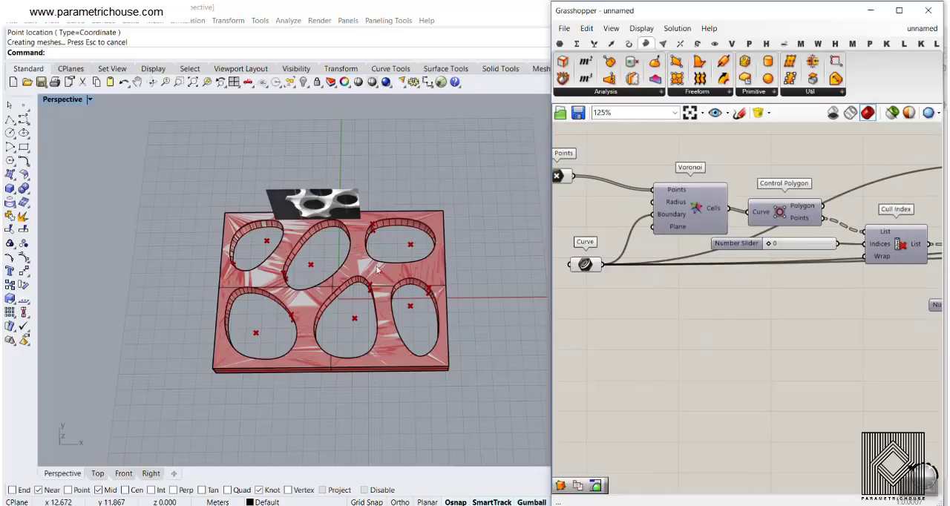
scroll(377, 270, up, 6)
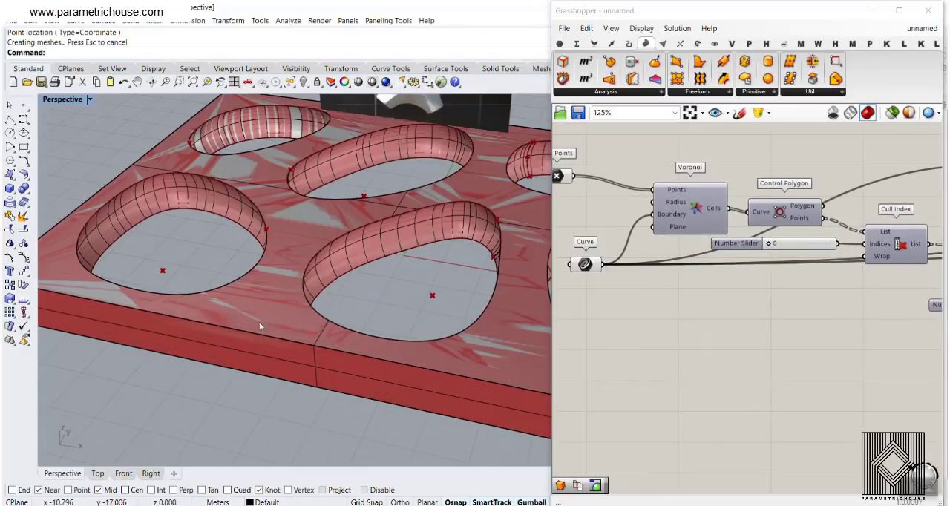
scroll(419, 306, down, 6)
right_drag(423, 296, 352, 348)
scroll(291, 280, up, 5)
right_drag(775, 254, 792, 298)
scroll(705, 285, down, 5)
scroll(594, 269, up, 5)
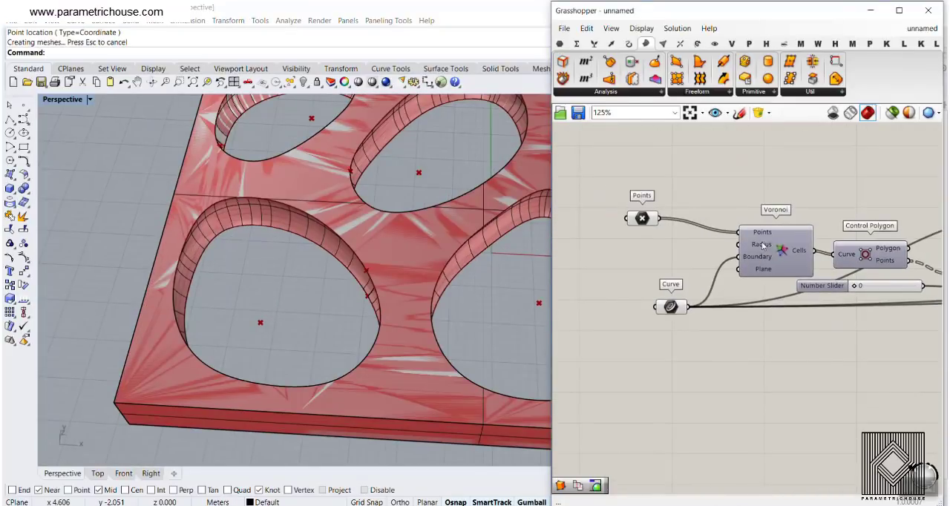
- Add a Delaunay Mesh component below the Voronoi component on the canvas
click(663, 43)
drag(822, 63, 742, 331)
scroll(720, 334, up, 3)
mouse_move(736, 331)
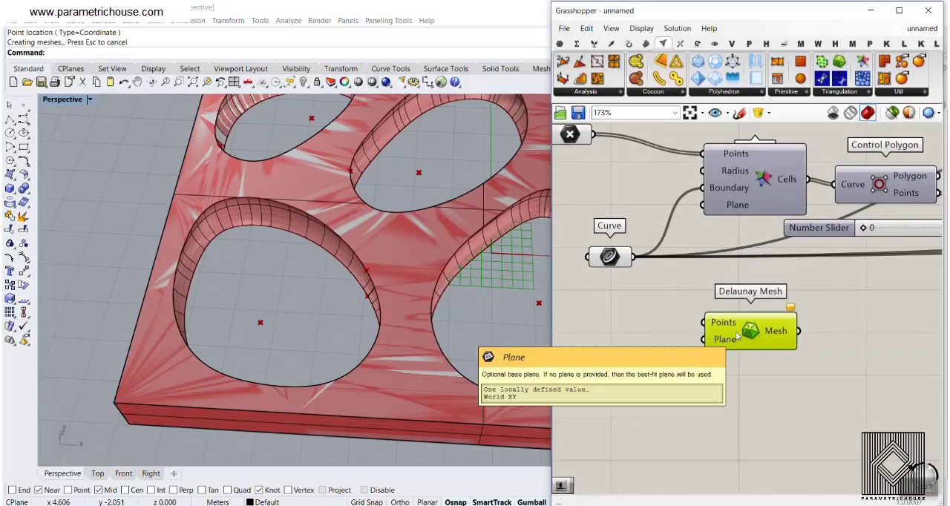
right_drag(727, 265, 719, 350)
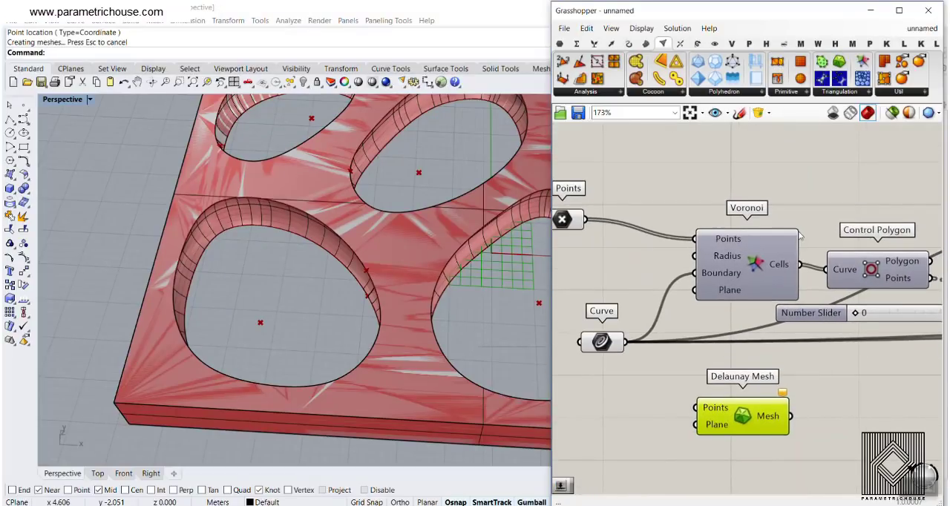